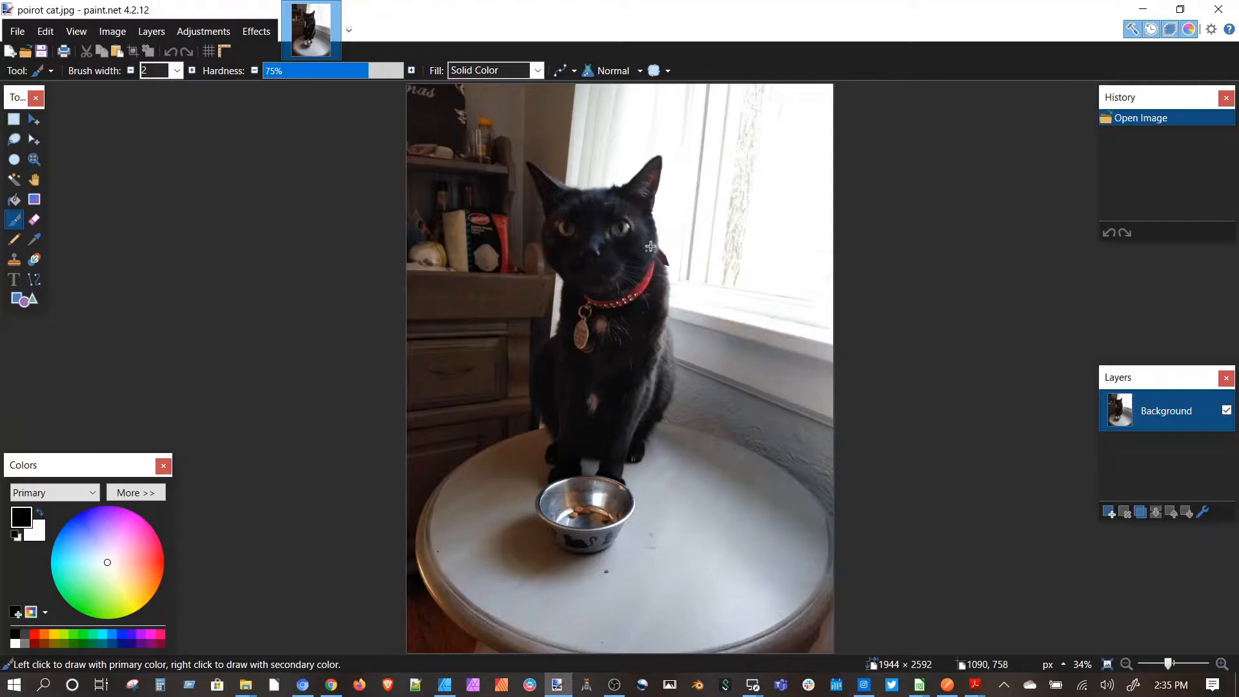
- Try the Oil Painting effect on the cat photo with brush size 8, and cancel it
left_click(256, 33)
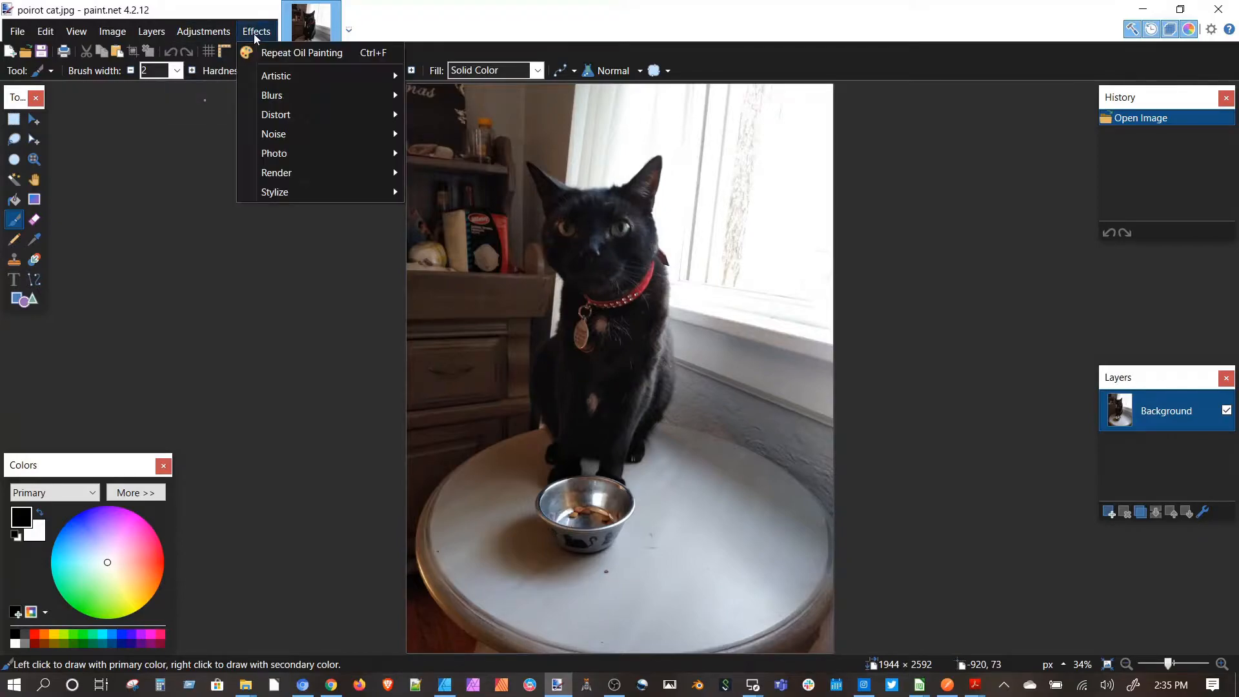
mouse_move(290, 76)
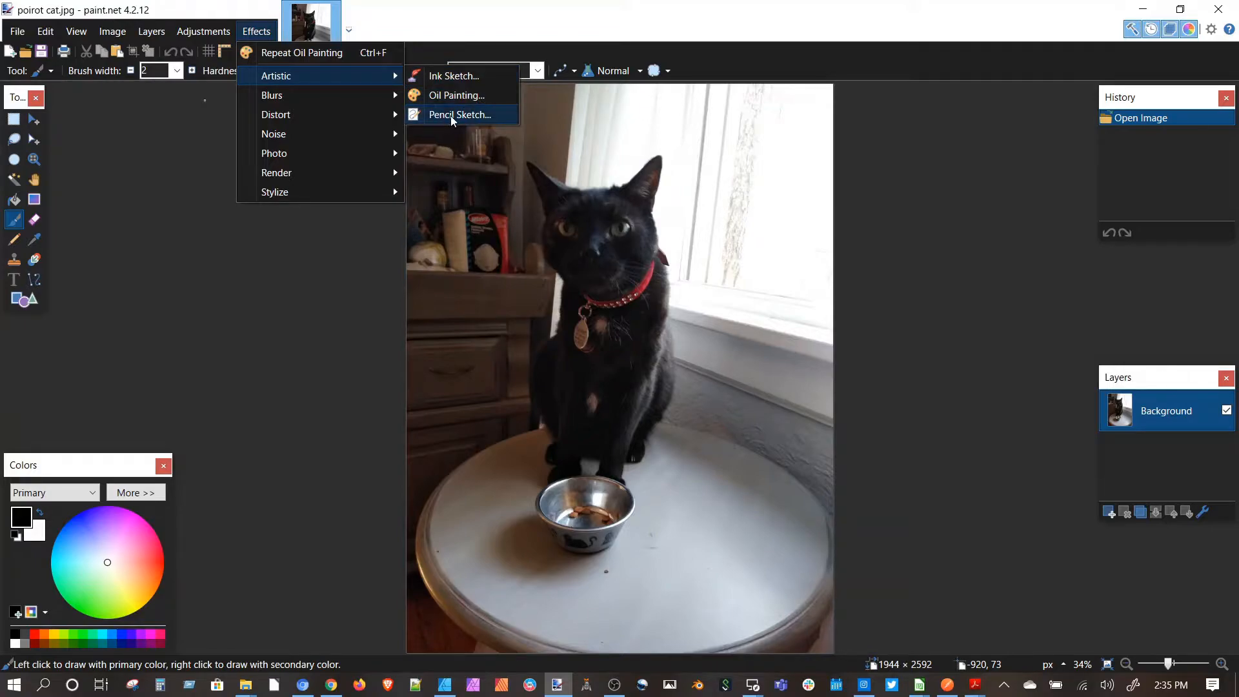
left_click(452, 95)
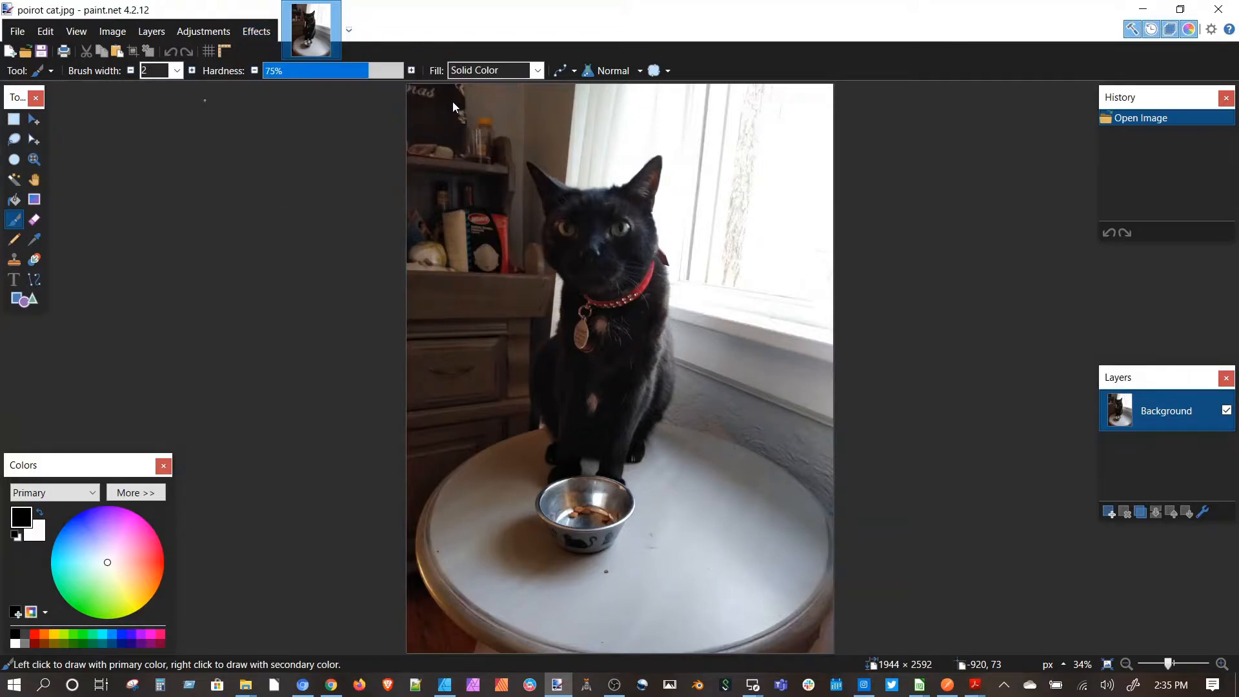
left_click_drag(664, 278, 1040, 195)
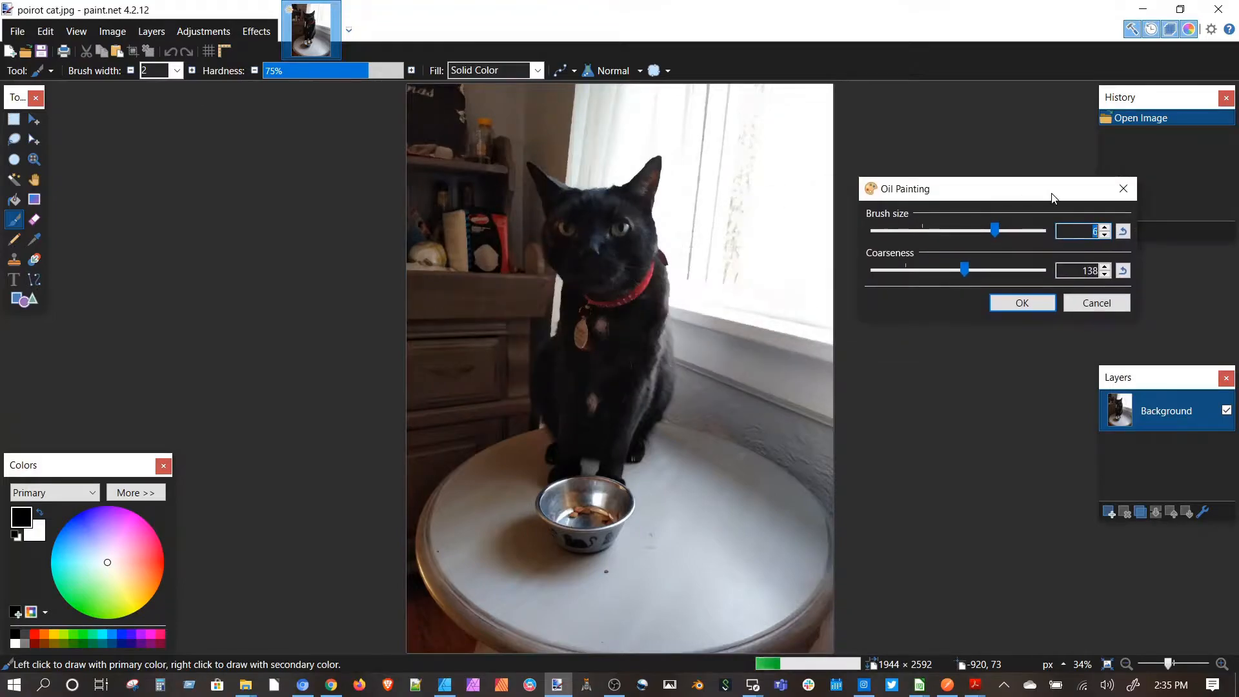
left_click(1010, 233)
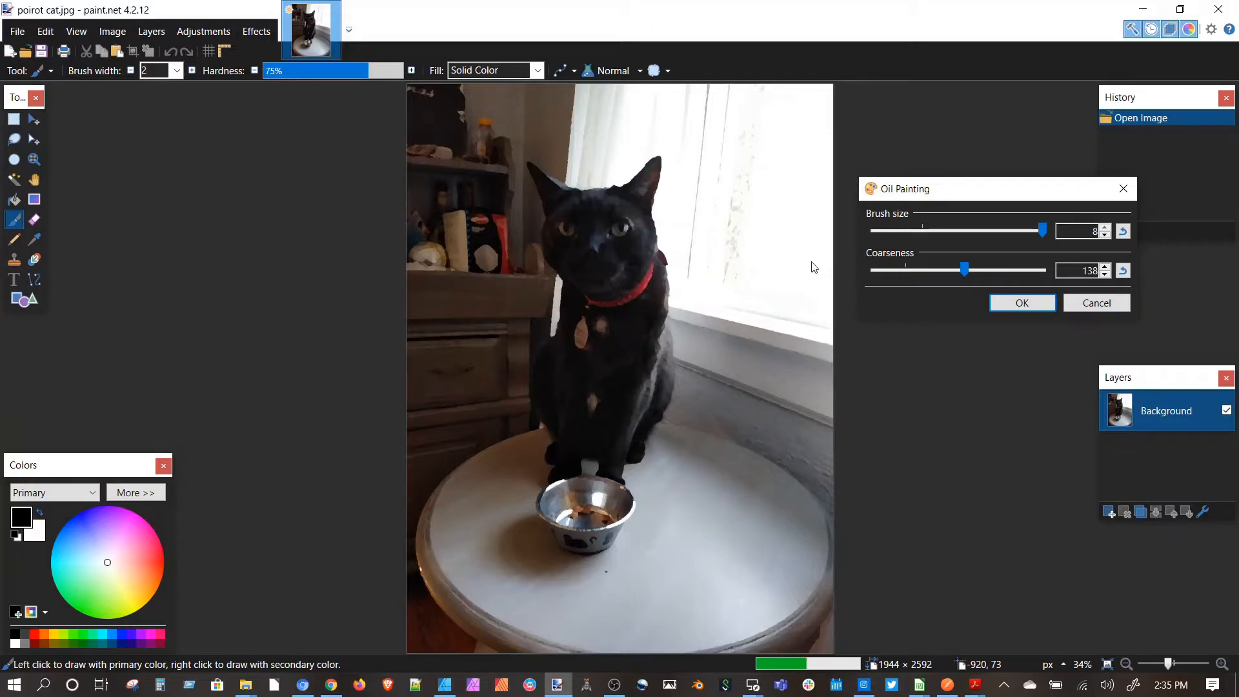
left_click(1084, 304)
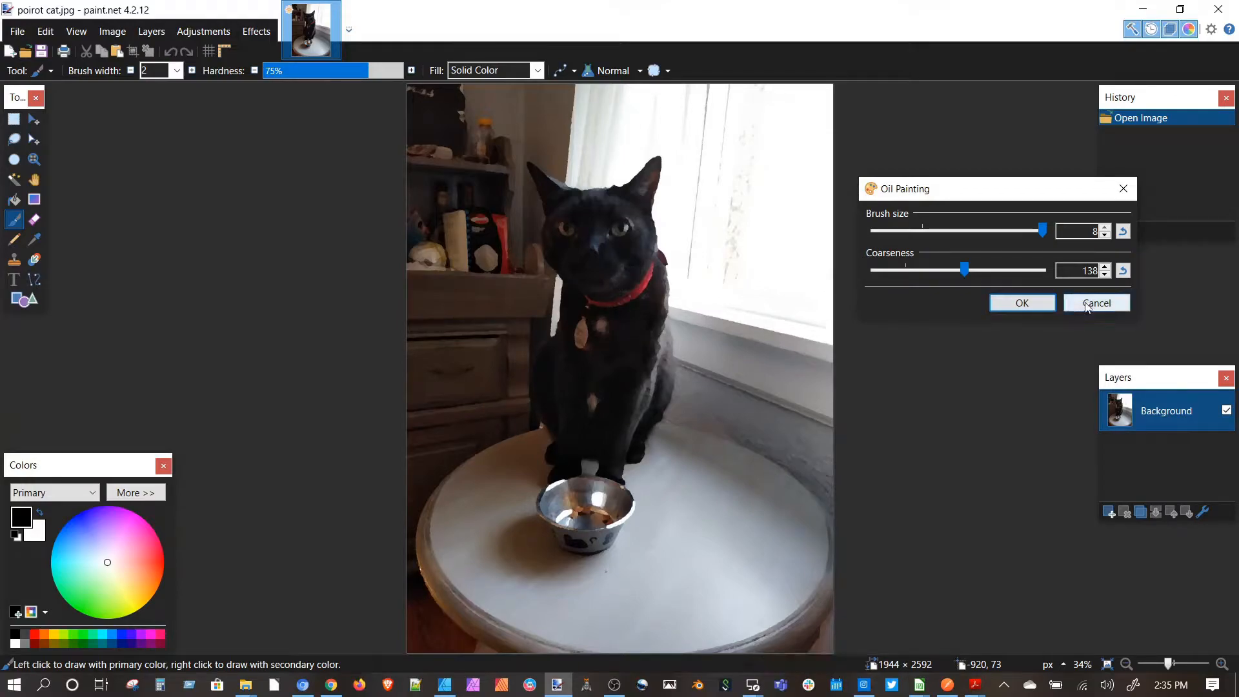
- Try the Ink Sketch effect on the cat photo with ink outline 55 and coloring 31, and cancel it
left_click(266, 32)
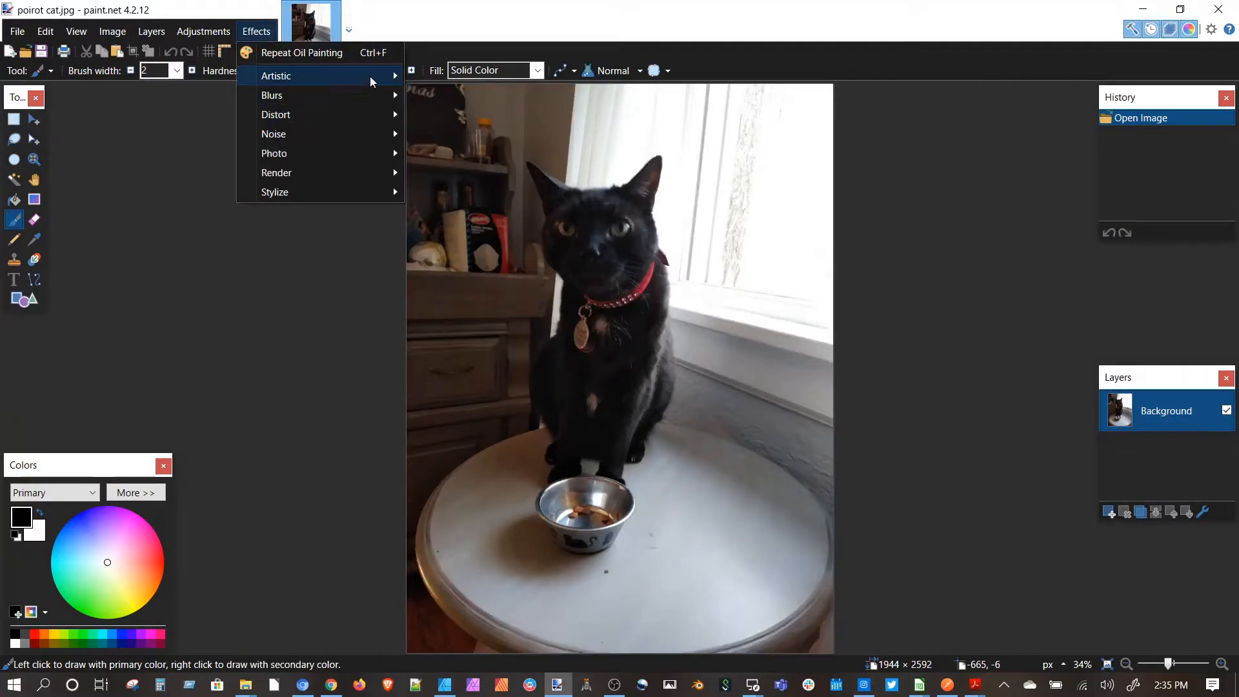
mouse_move(374, 75)
left_click(453, 76)
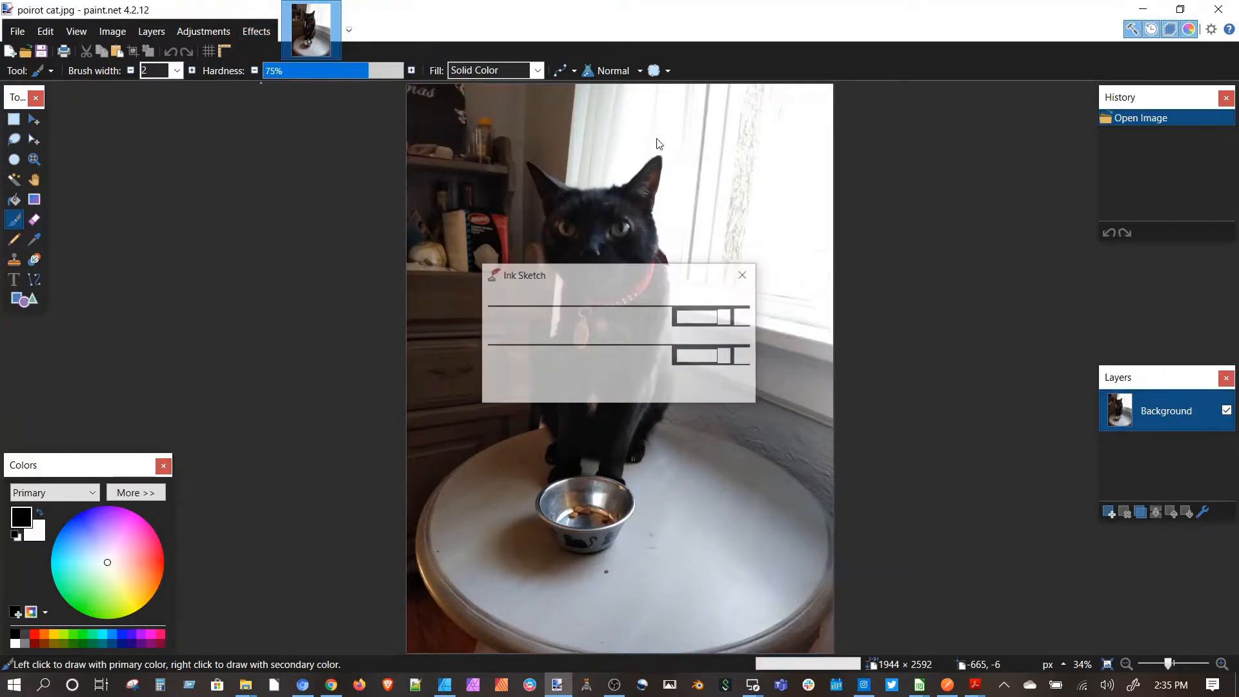
left_click_drag(636, 284, 1012, 188)
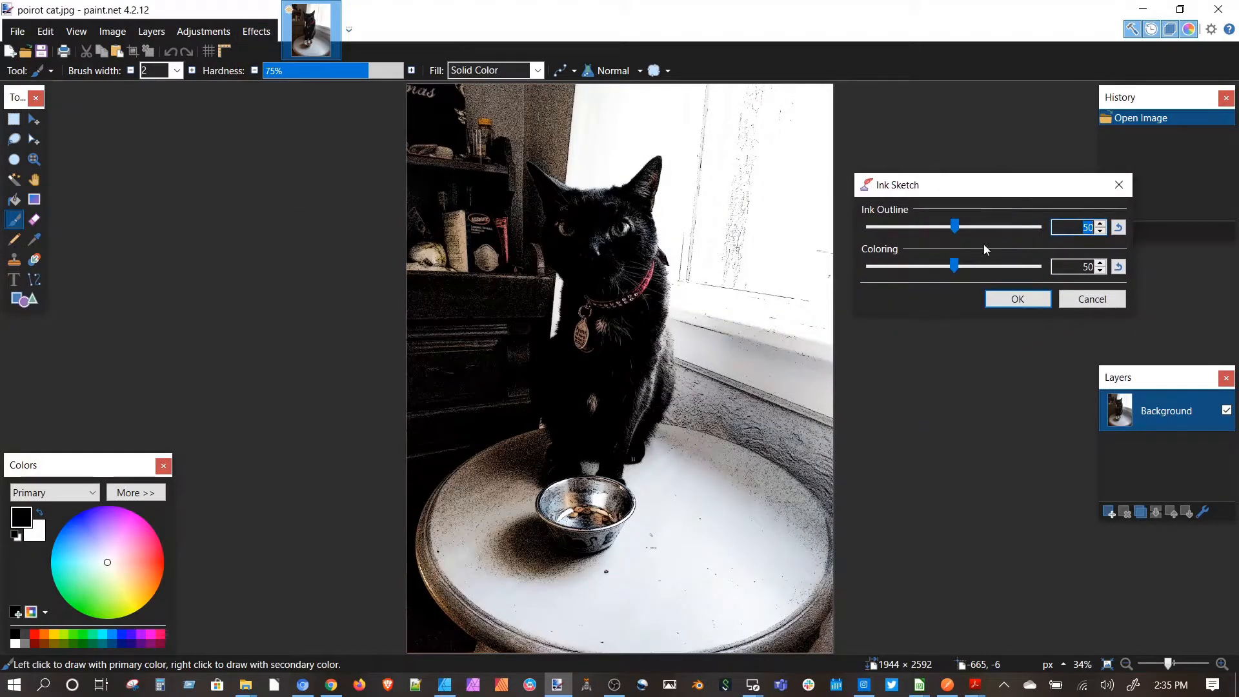
type("55")
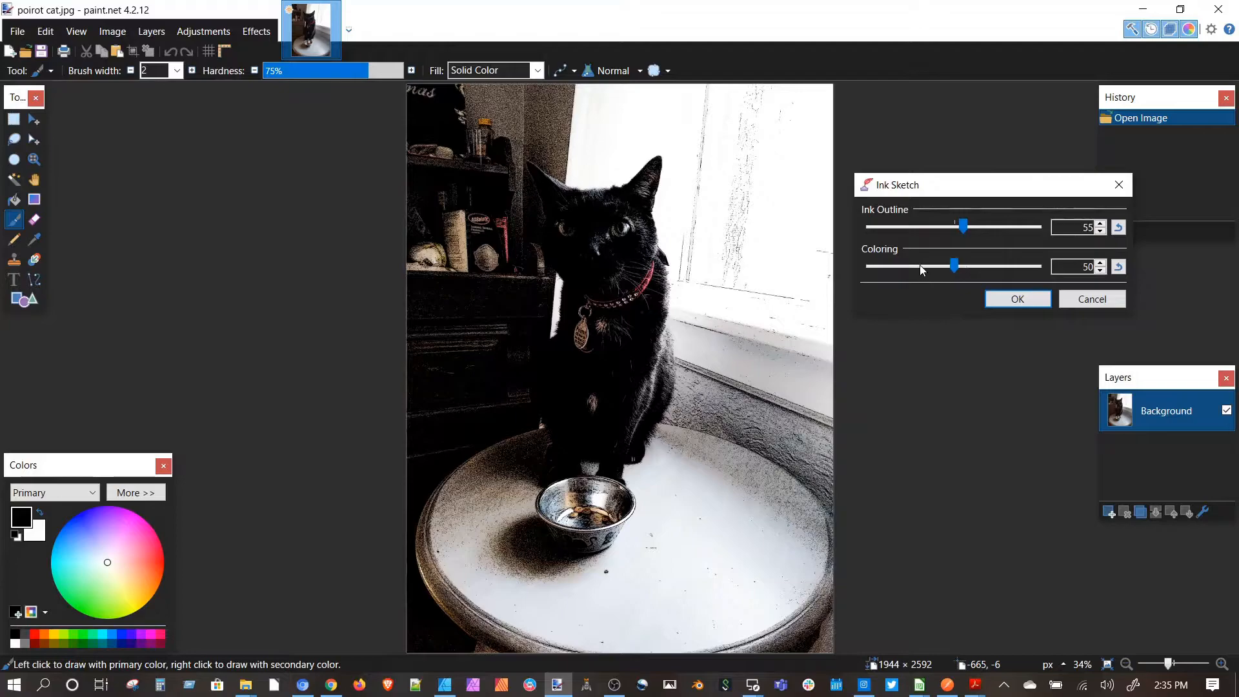
left_click(922, 267)
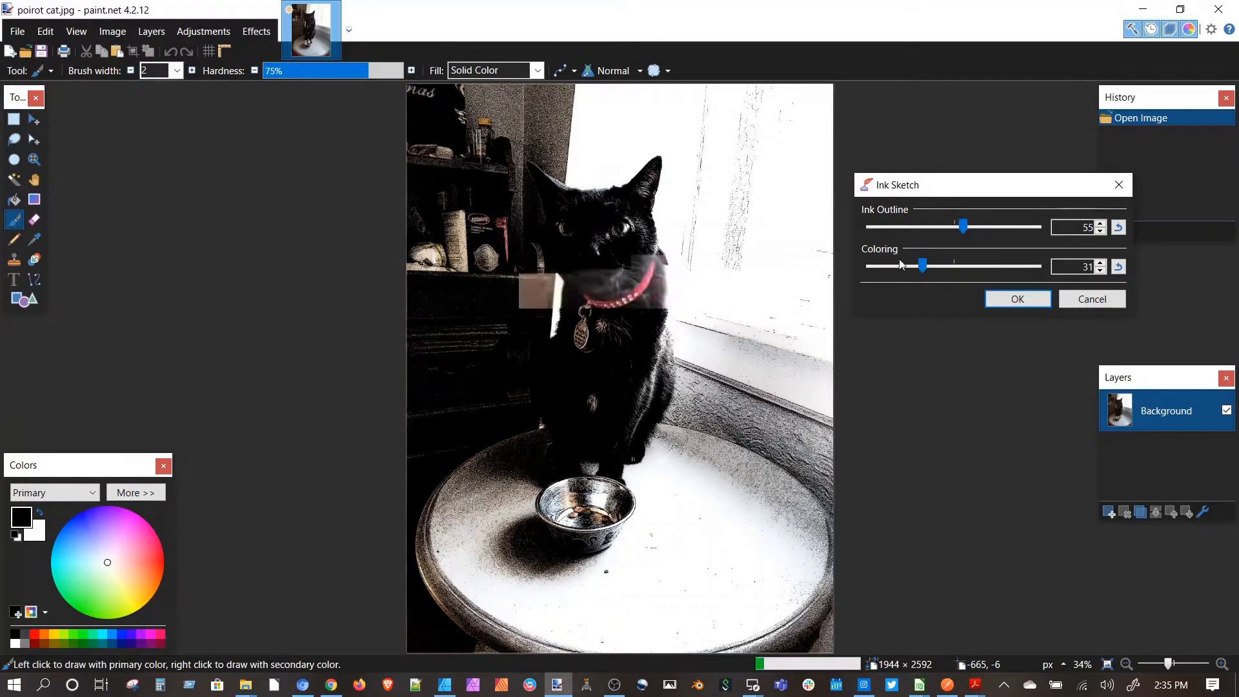
left_click(1092, 299)
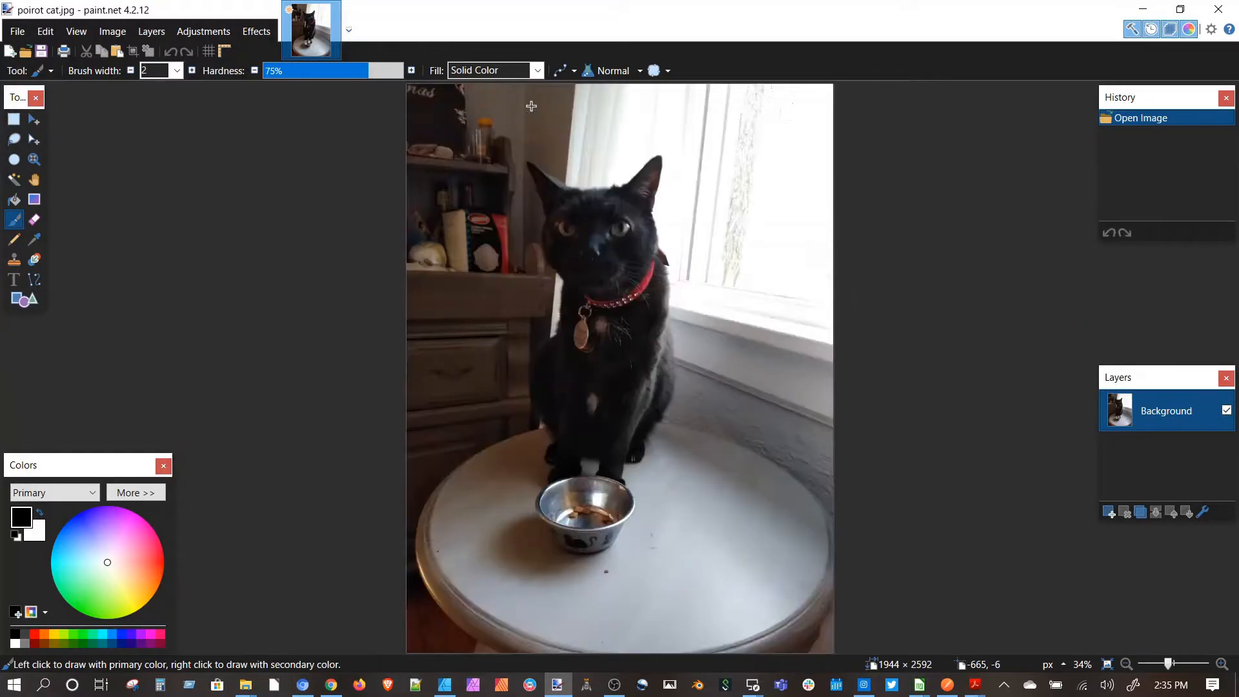
- Try the Pencil Sketch effect with several tip sizes and ranges, up to tip size 16 and range 0, and cancel it
left_click(243, 34)
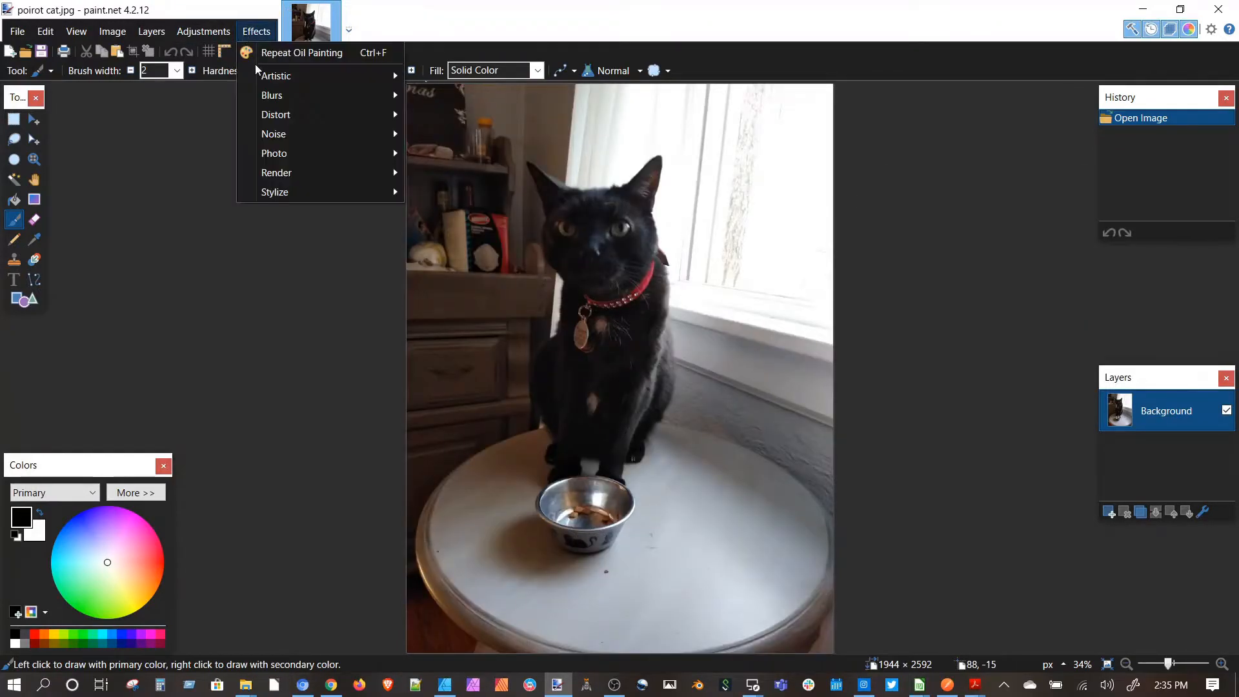
left_click(484, 115)
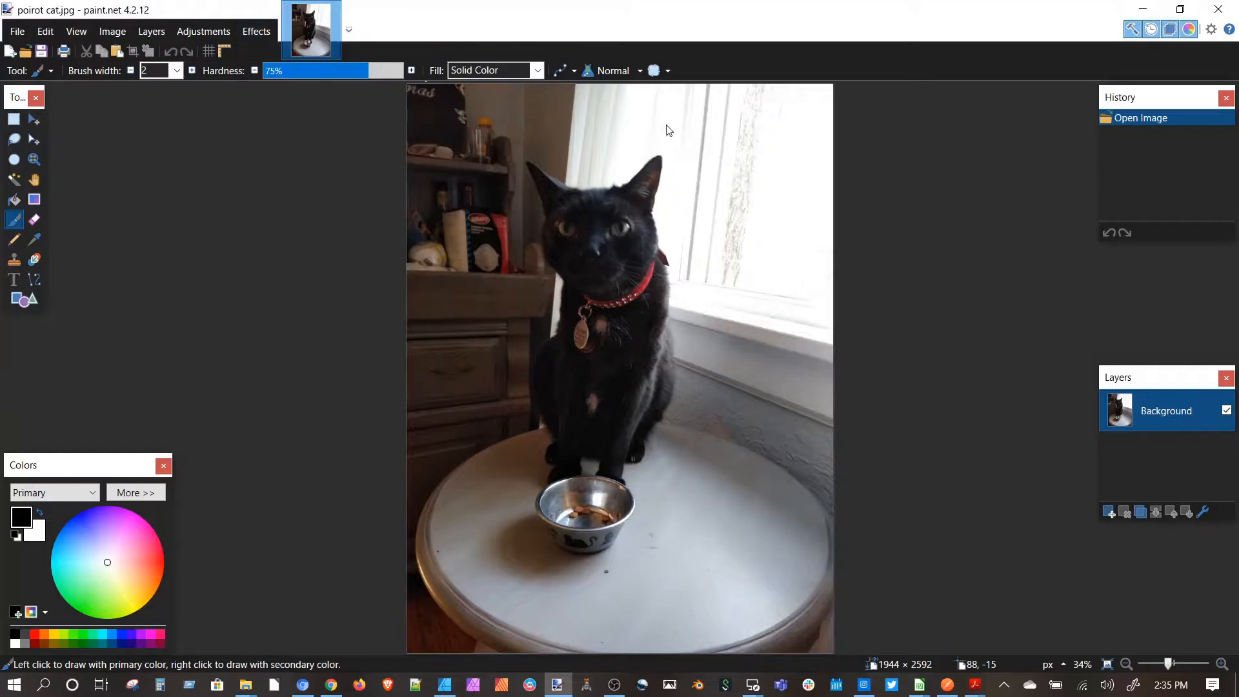
left_click_drag(644, 273, 1044, 215)
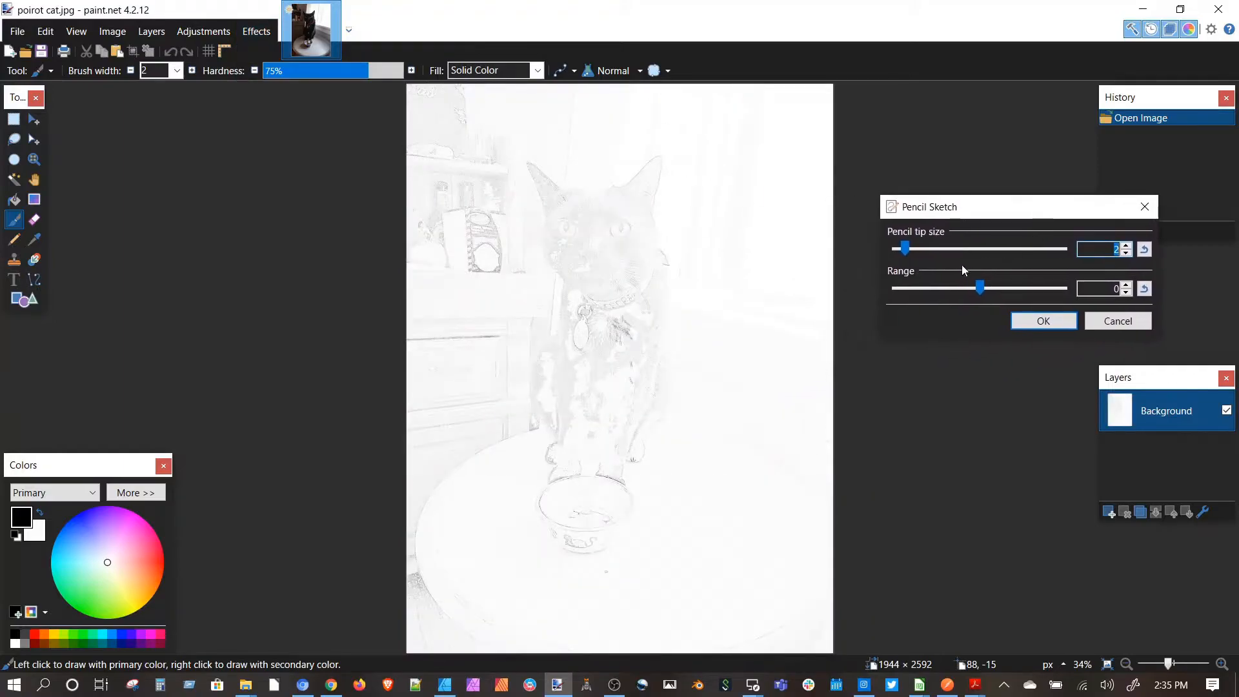
left_click(968, 250)
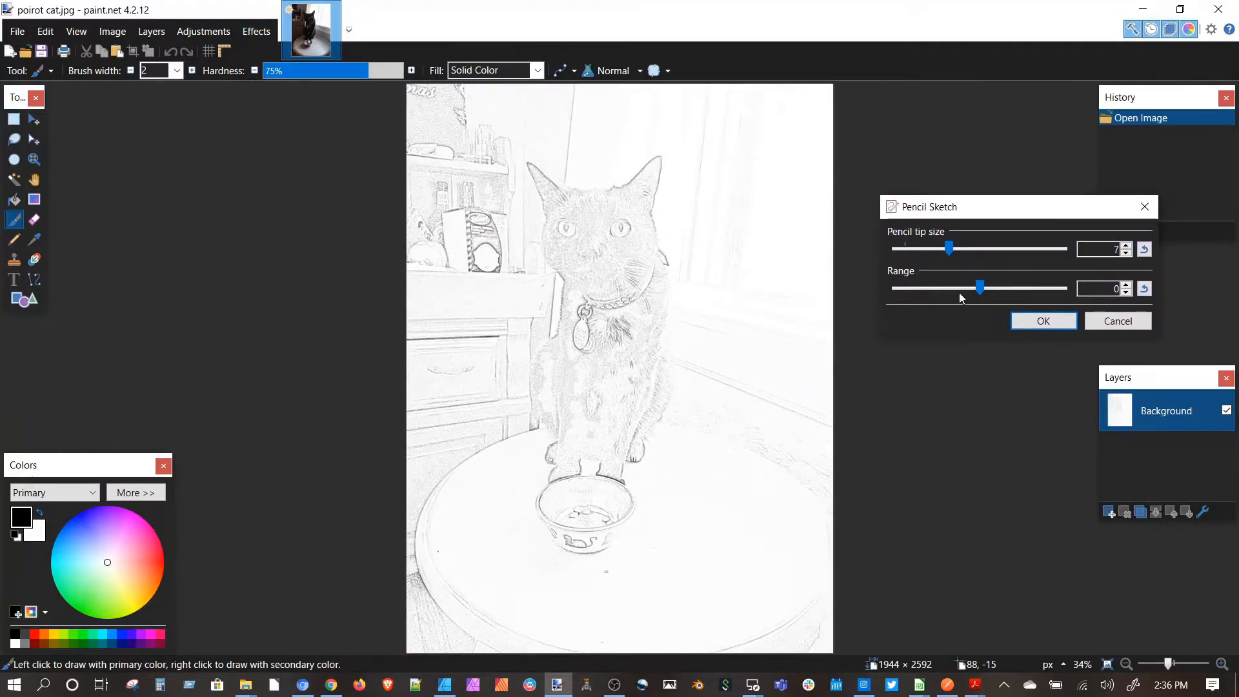
left_click(1033, 289)
left_click(1027, 289)
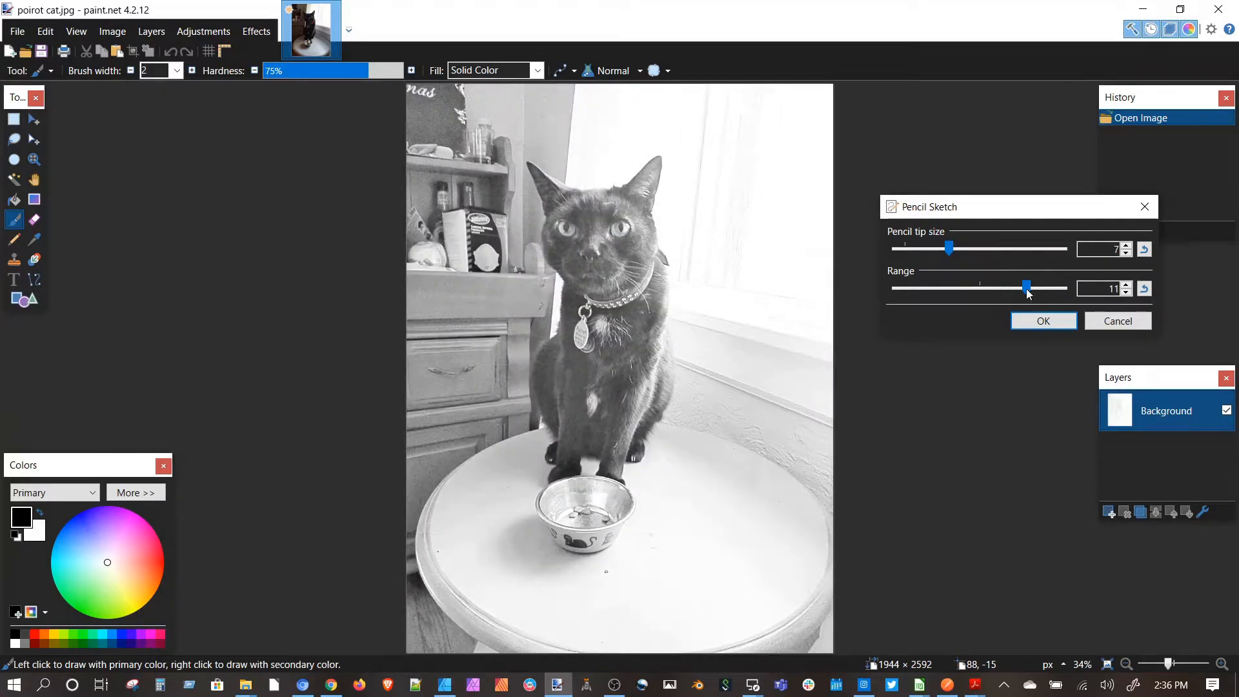
mouse_move(1027, 289)
left_mouse_down()
mouse_move(992, 289)
mouse_move(989, 250)
mouse_move(1029, 251)
left_mouse_up()
left_click(954, 250)
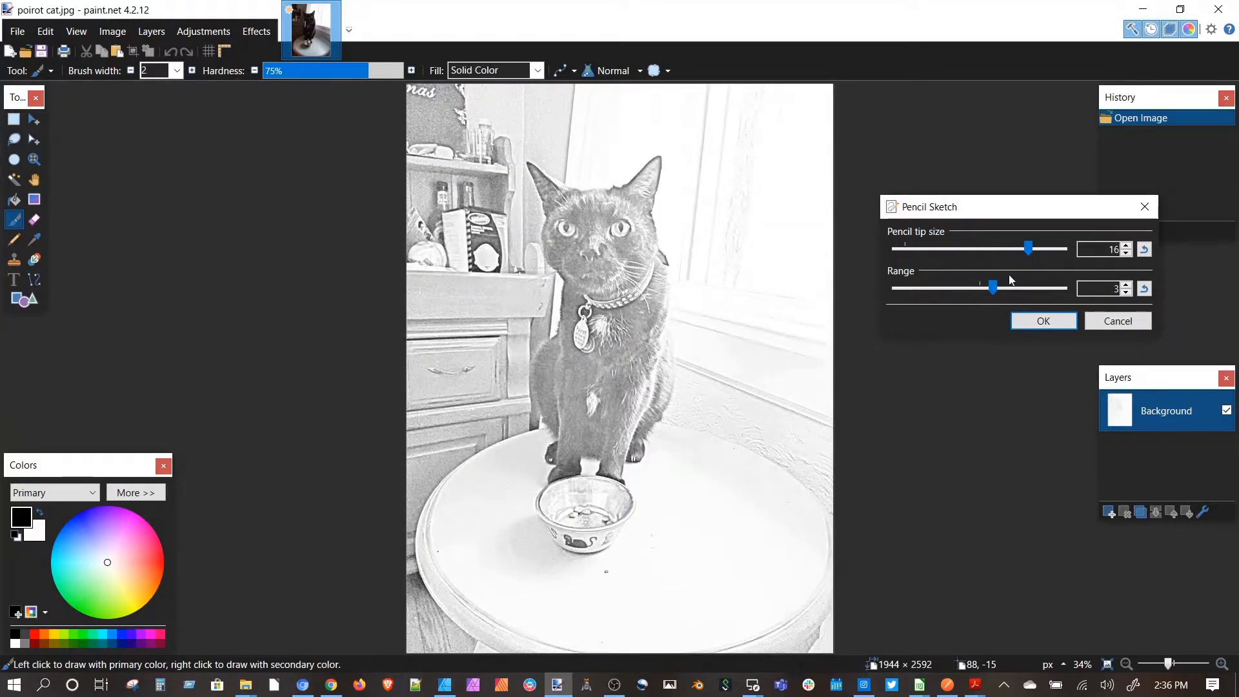
mouse_move(994, 289)
left_mouse_down()
mouse_move(970, 292)
mouse_move(982, 294)
left_mouse_up()
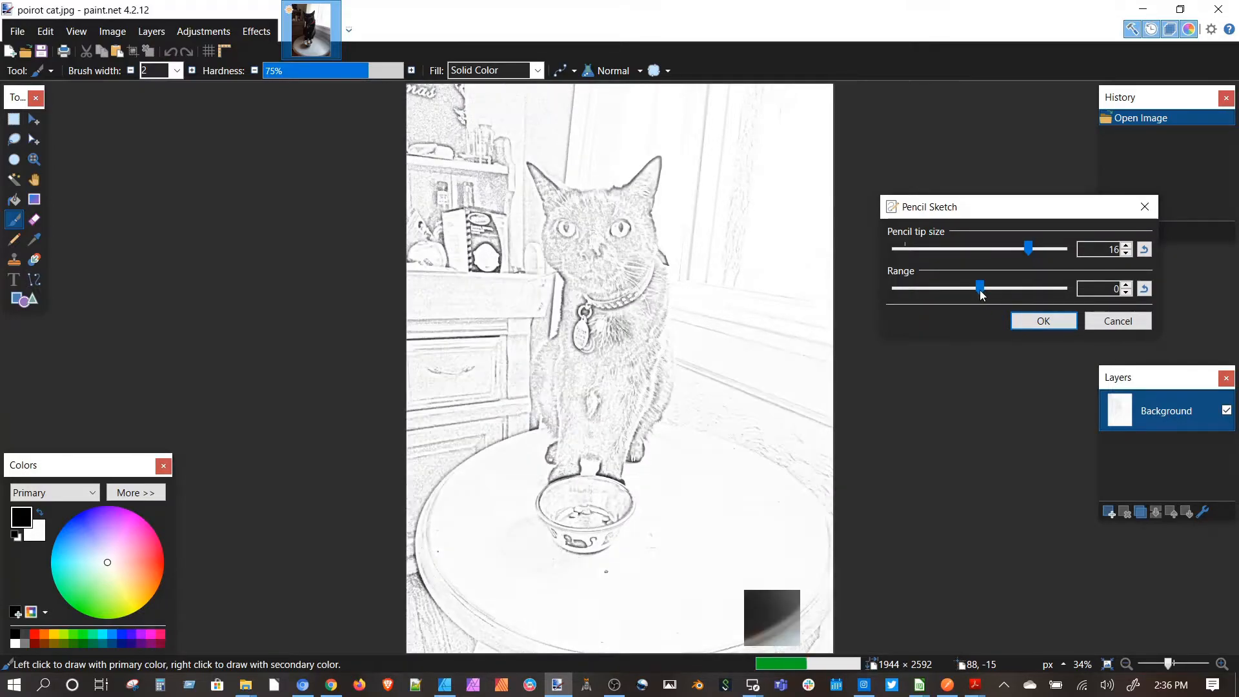
left_click(1119, 322)
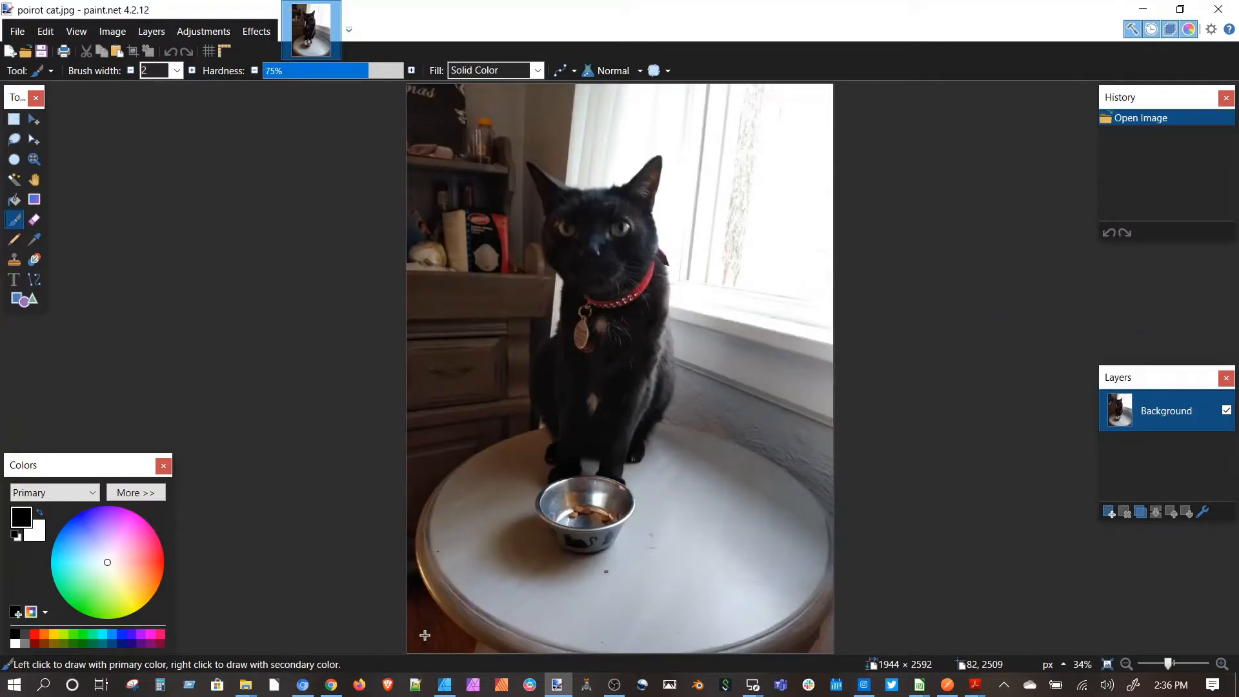
- Switch to Affinity Designer and open poirot cat oil.jpg from the YT work folder in Pictures
left_click(445, 685)
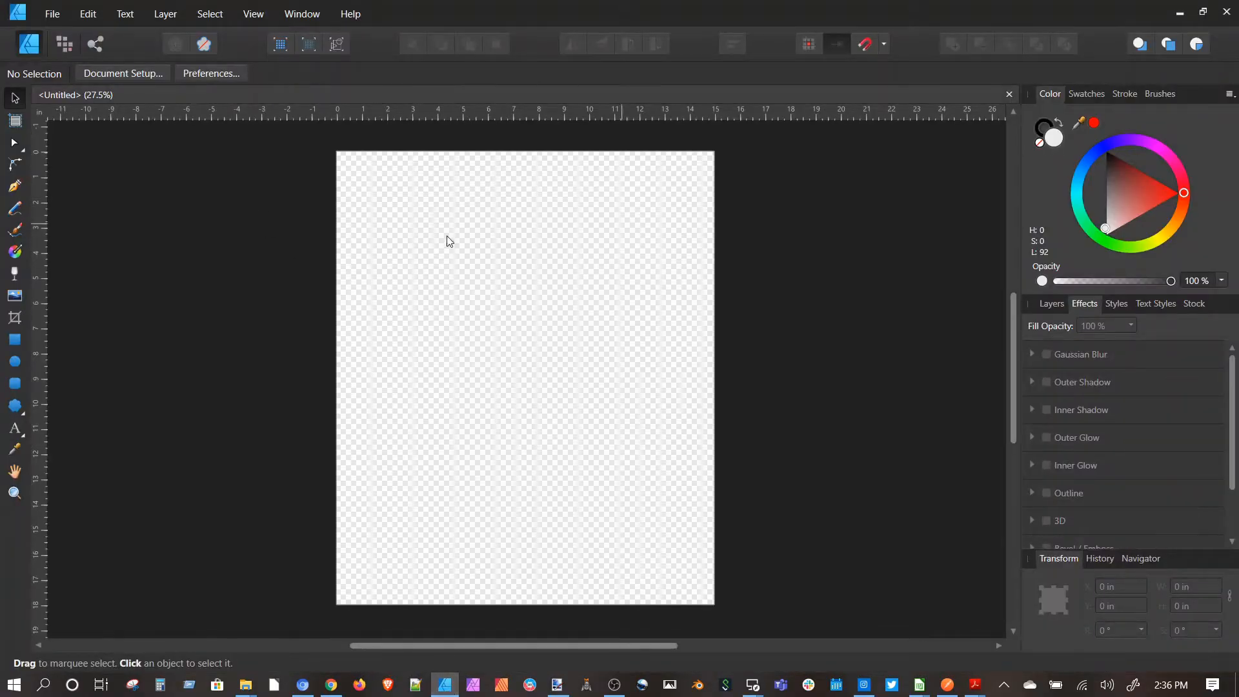
left_click(53, 13)
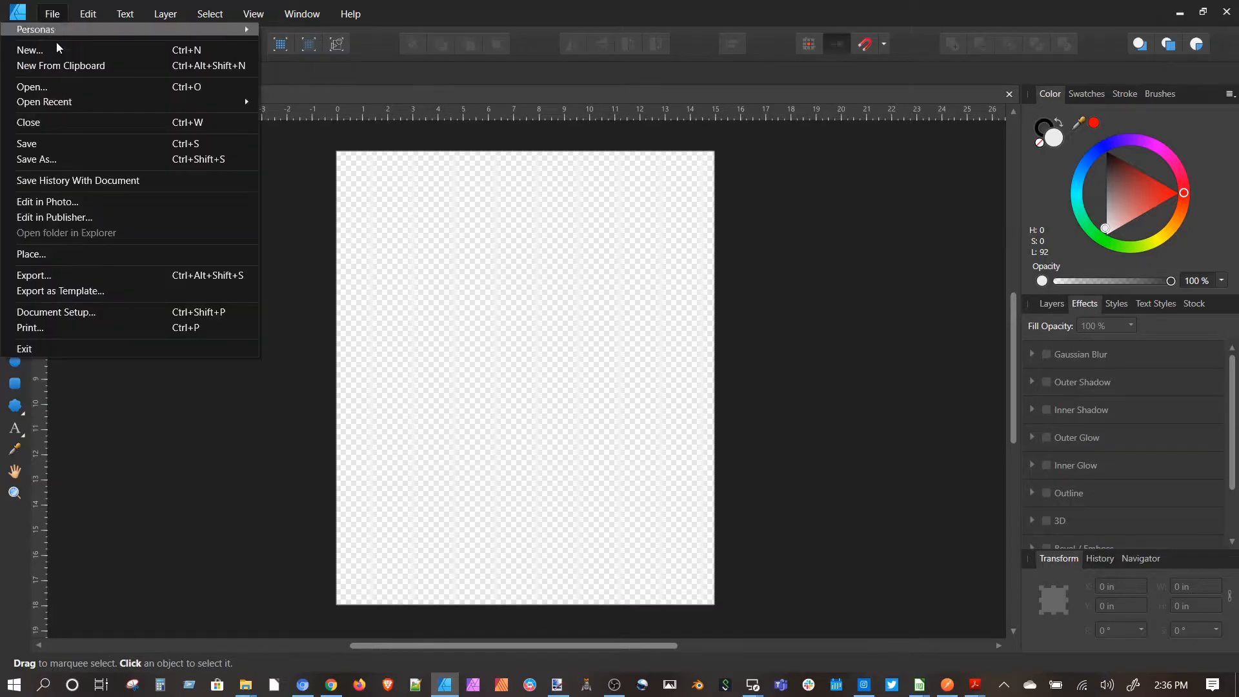
left_click(52, 86)
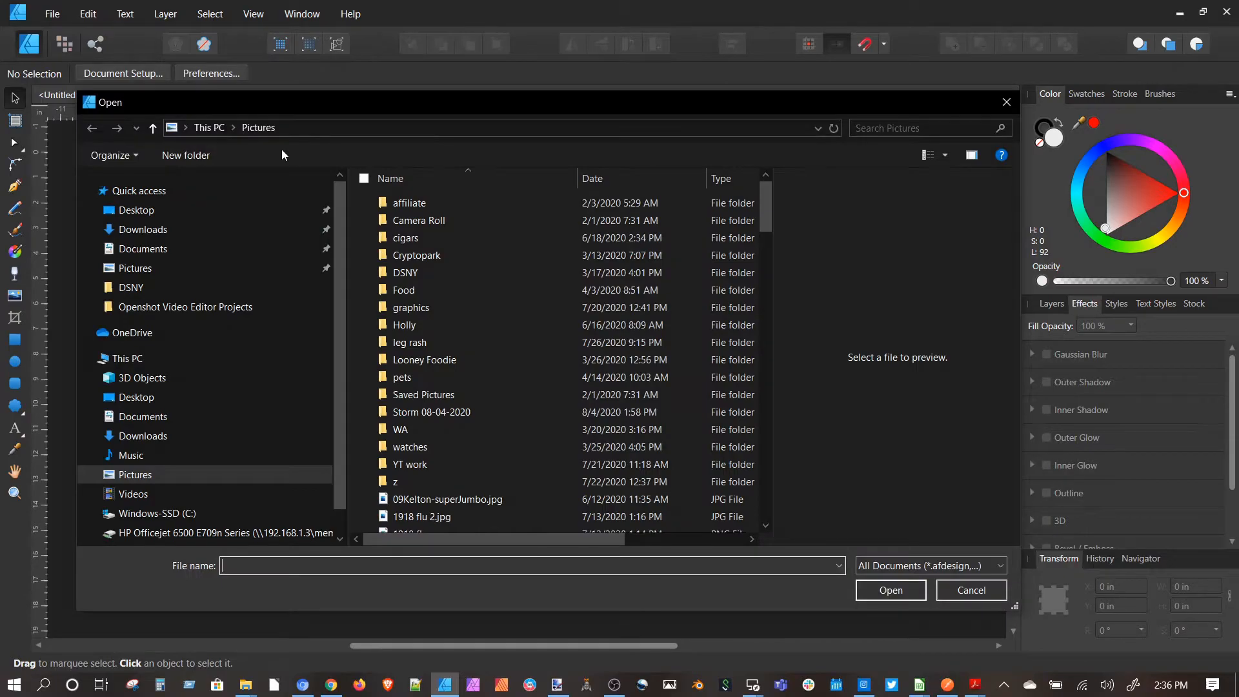
double_click(400, 464)
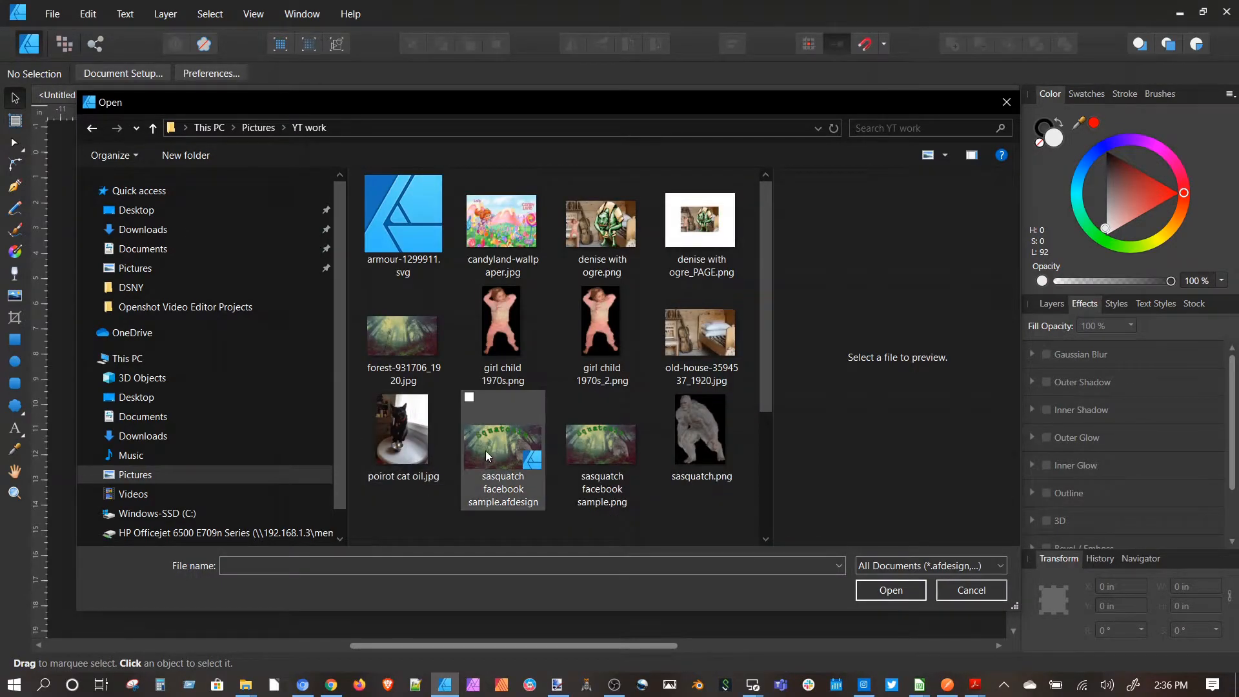
double_click(410, 437)
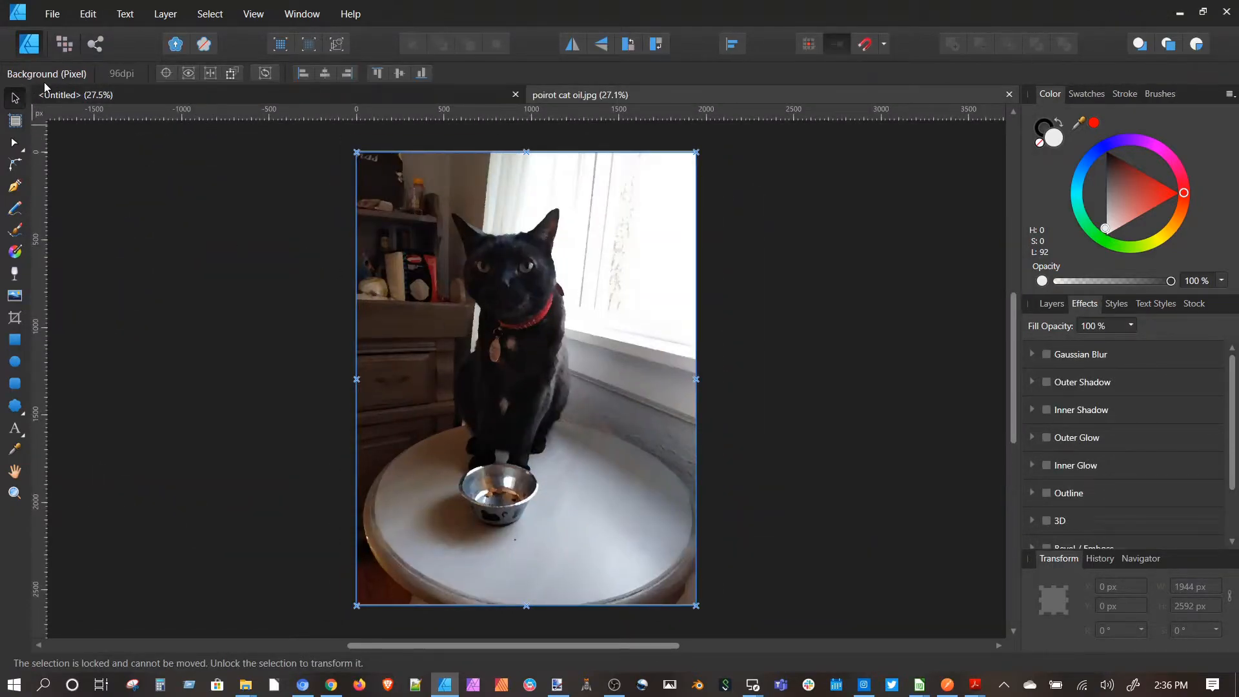
- In the Pixel Persona, select the cat with the Selection Brush and subtract the excess background beside its back
left_click(60, 42)
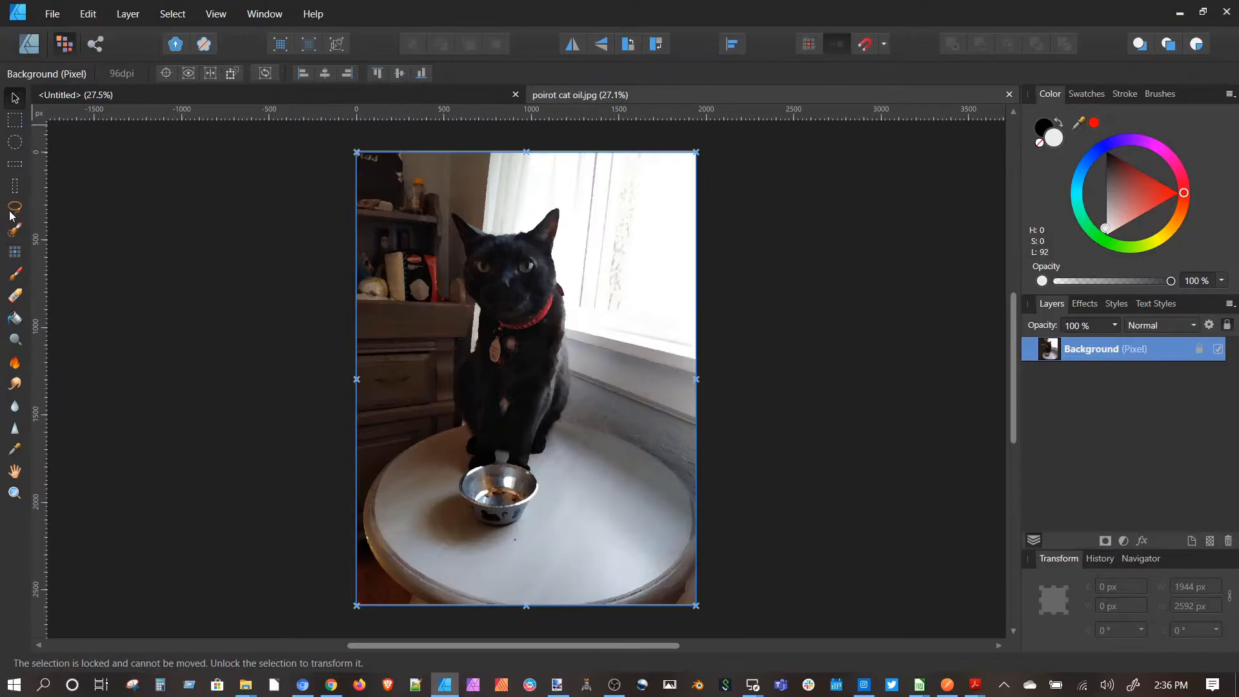
left_click(17, 231)
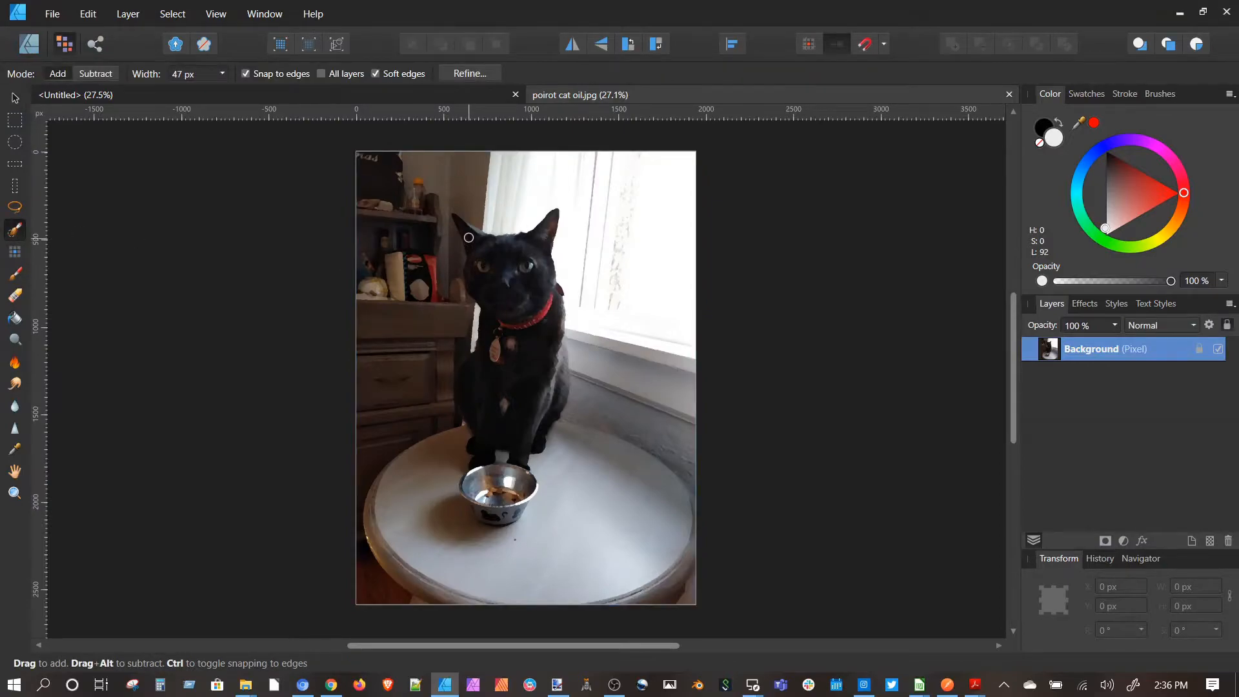
mouse_move(468, 238)
left_mouse_down()
mouse_move(524, 293)
mouse_move(502, 259)
mouse_move(525, 247)
mouse_move(537, 287)
mouse_move(498, 299)
mouse_move(484, 284)
mouse_move(507, 327)
mouse_move(495, 372)
mouse_move(501, 322)
mouse_move(498, 347)
mouse_move(533, 353)
mouse_move(551, 304)
mouse_move(556, 317)
mouse_move(550, 381)
mouse_move(525, 418)
mouse_move(488, 404)
mouse_move(484, 372)
mouse_move(474, 377)
mouse_move(482, 446)
mouse_move(475, 432)
mouse_move(559, 390)
mouse_move(559, 376)
mouse_move(529, 383)
left_mouse_up()
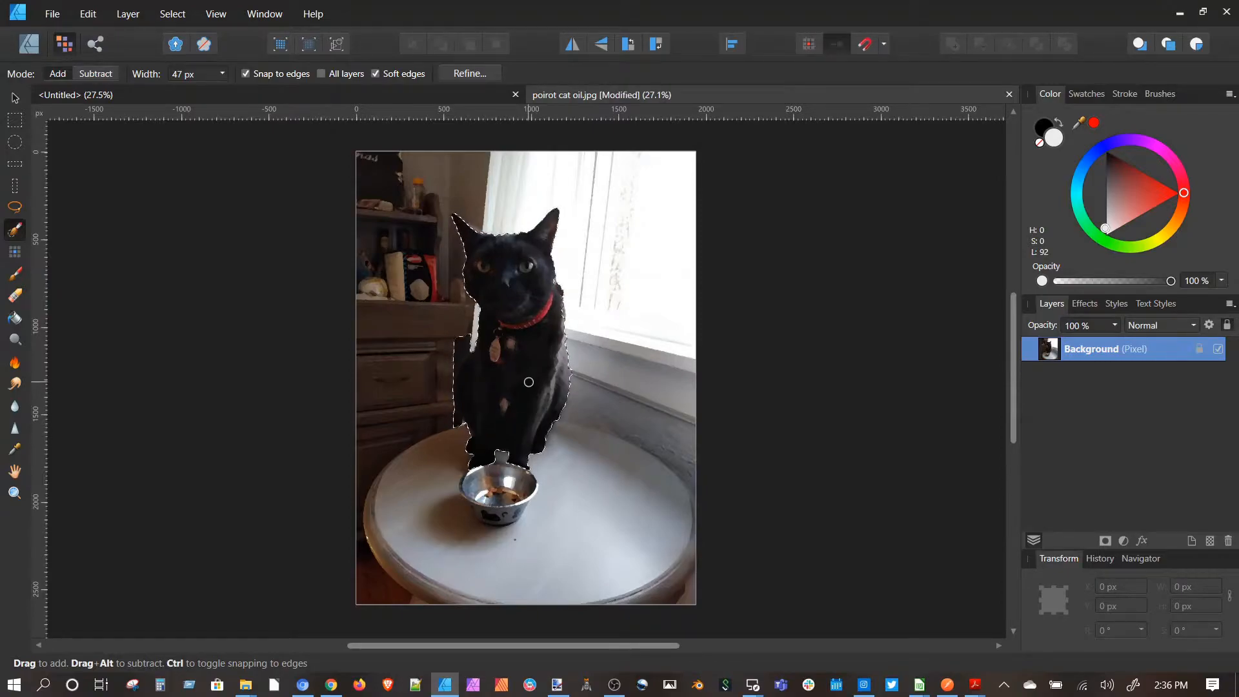
left_click(108, 75)
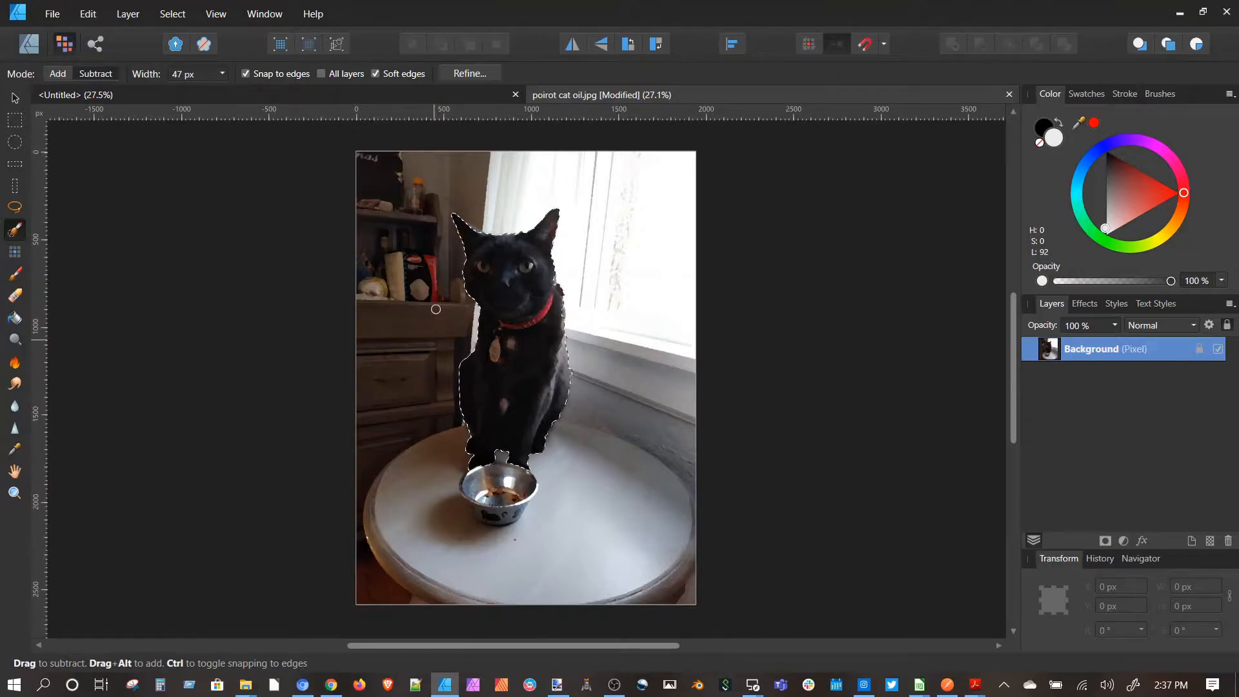
left_click(57, 75)
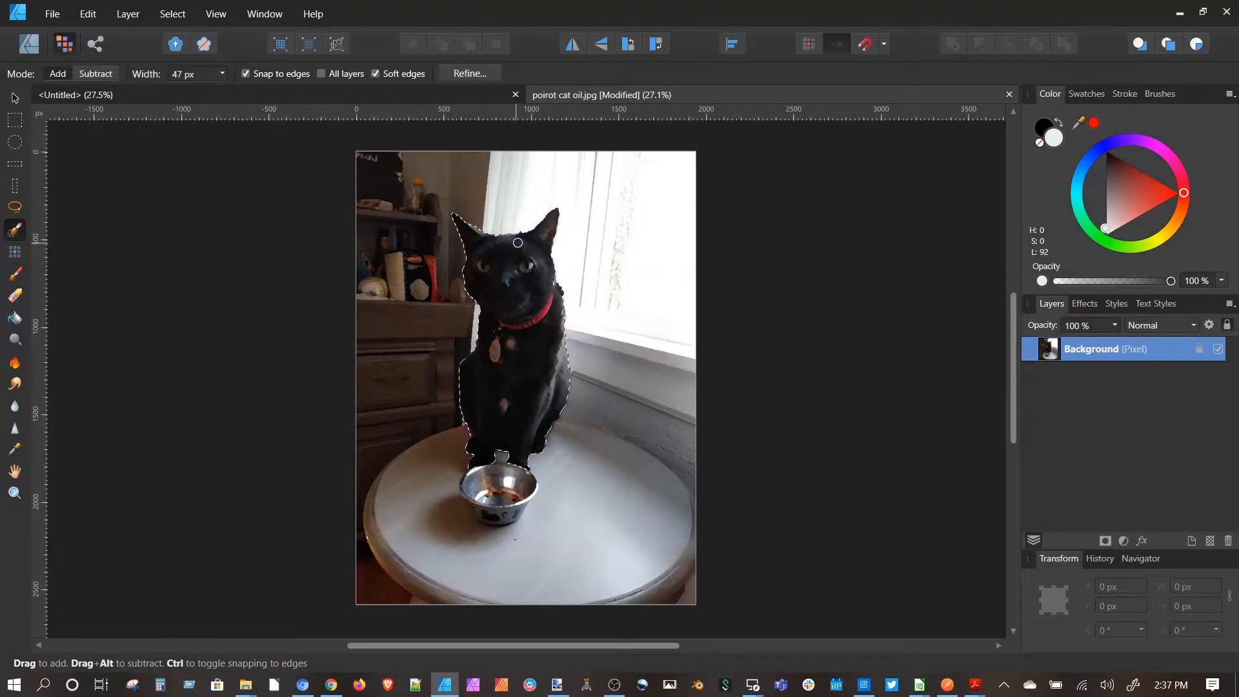
- Refine the cat selection with a slight smoothing and output it as a selection
left_click(494, 74)
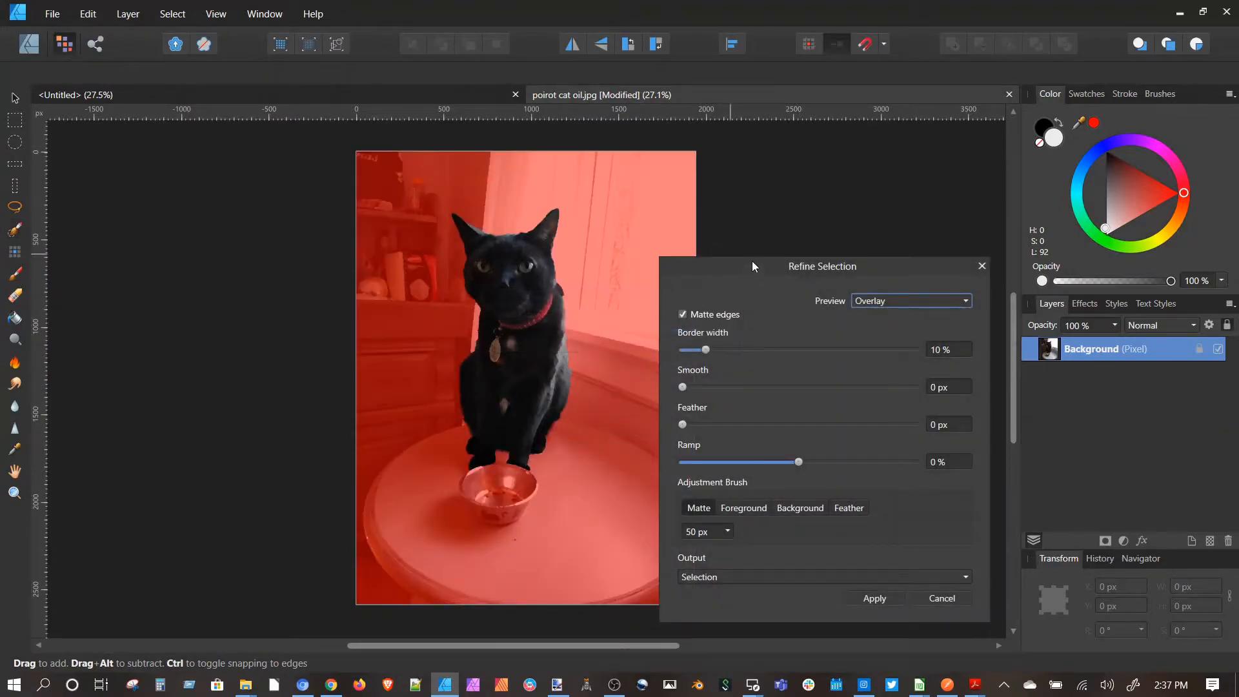
left_click_drag(753, 260, 807, 181)
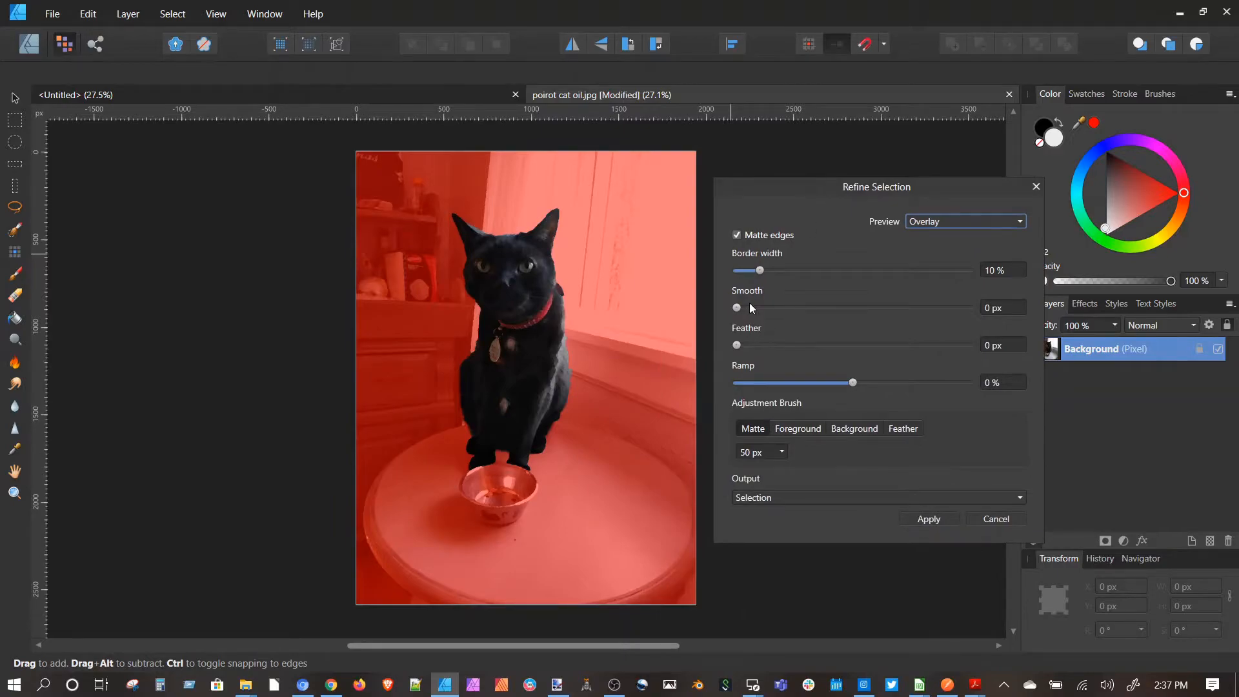
left_click_drag(737, 307, 742, 307)
left_click(943, 517)
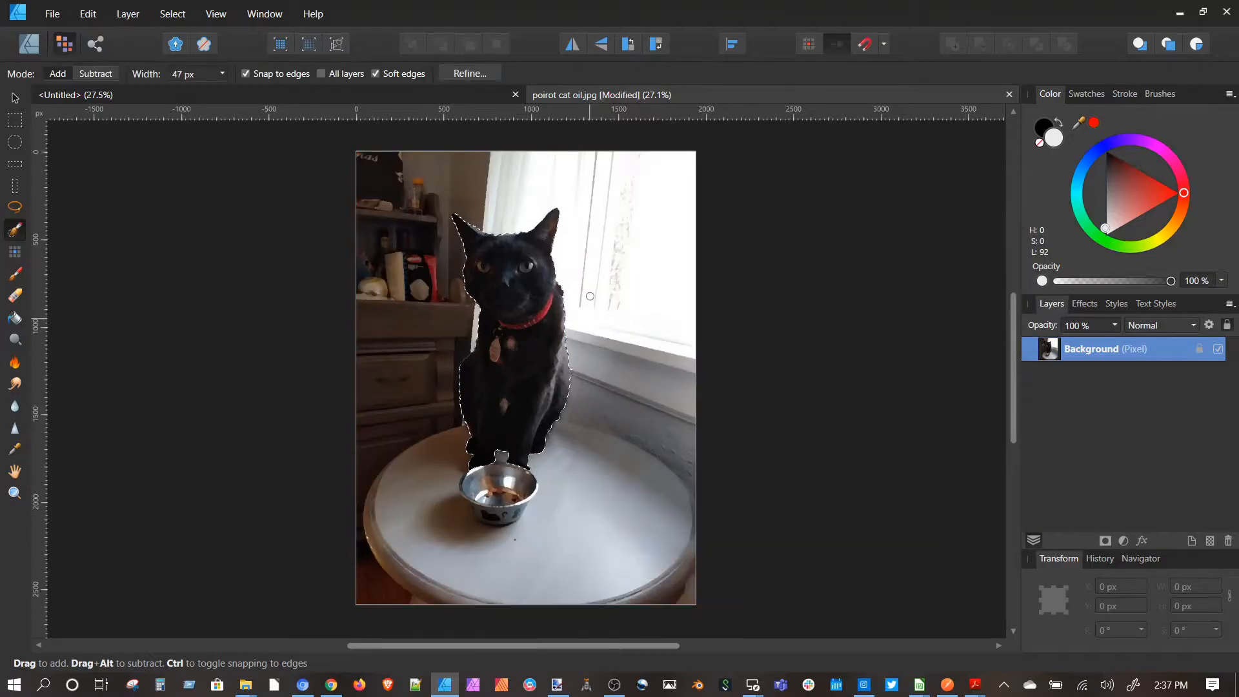
- Paste a copy of the selected cat into the blank untitled document
left_click(279, 94)
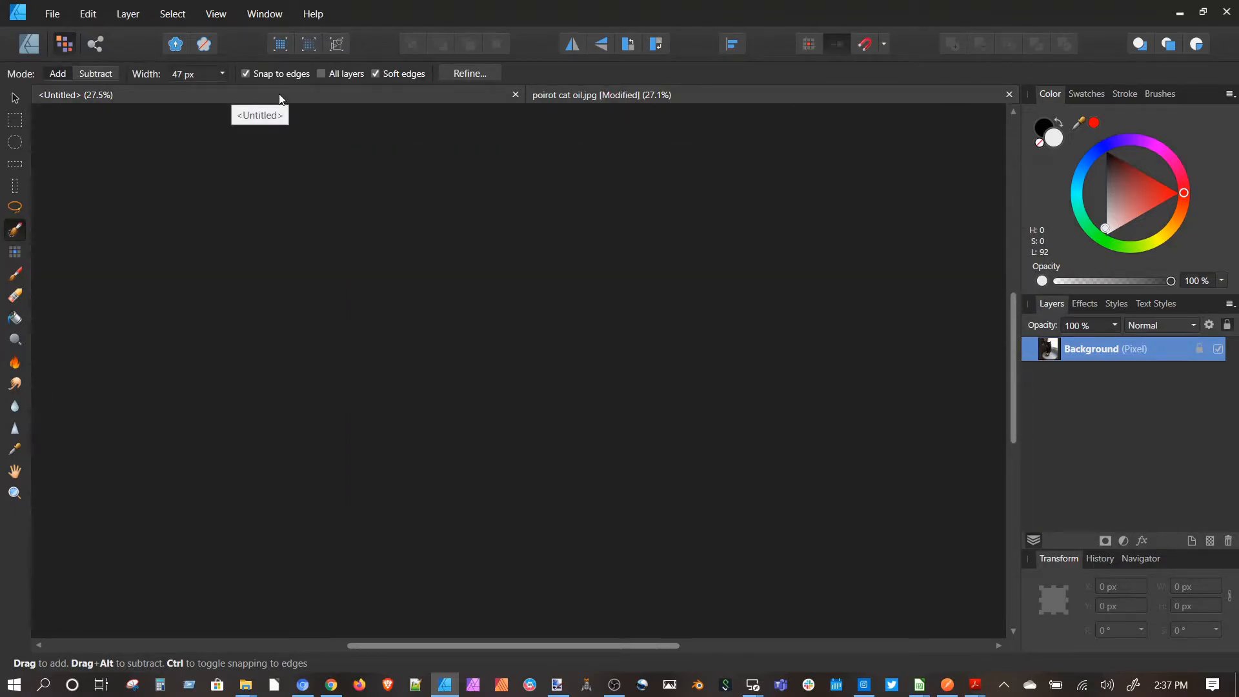
key("ctrl+v")
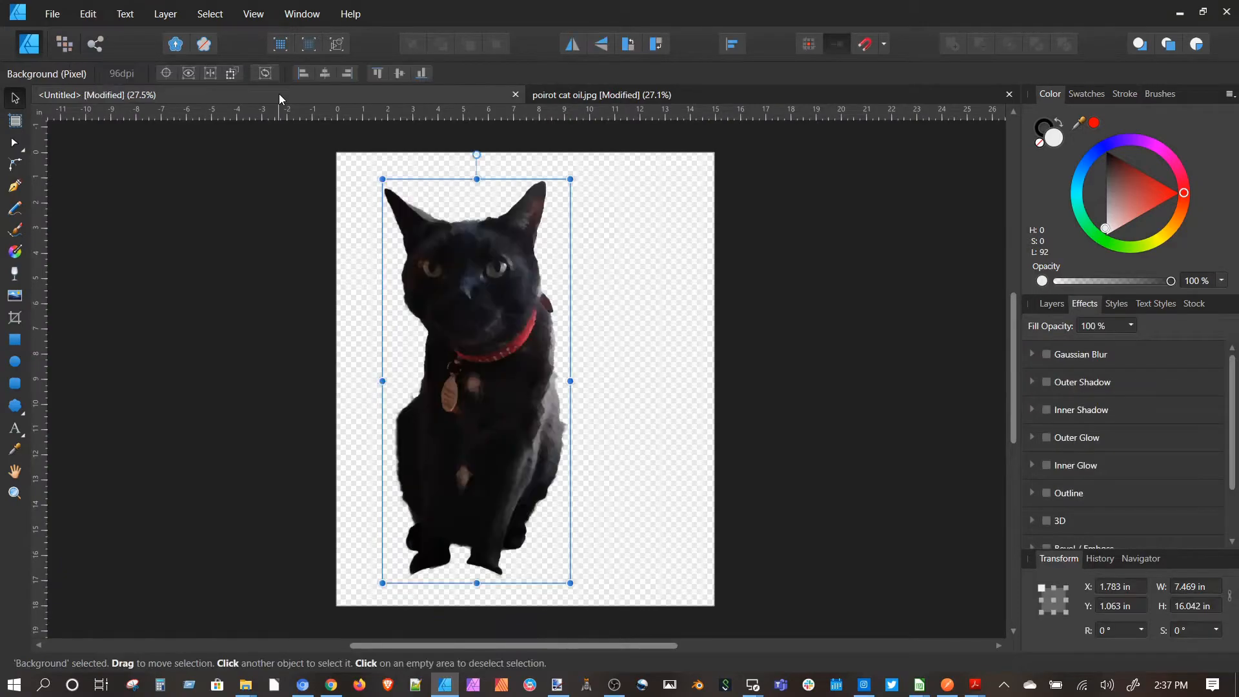
- Centre the cat on the page and shrink it to about 6.6 by 14.2 in, resting on the page's lower edge
left_click_drag(455, 295, 501, 299)
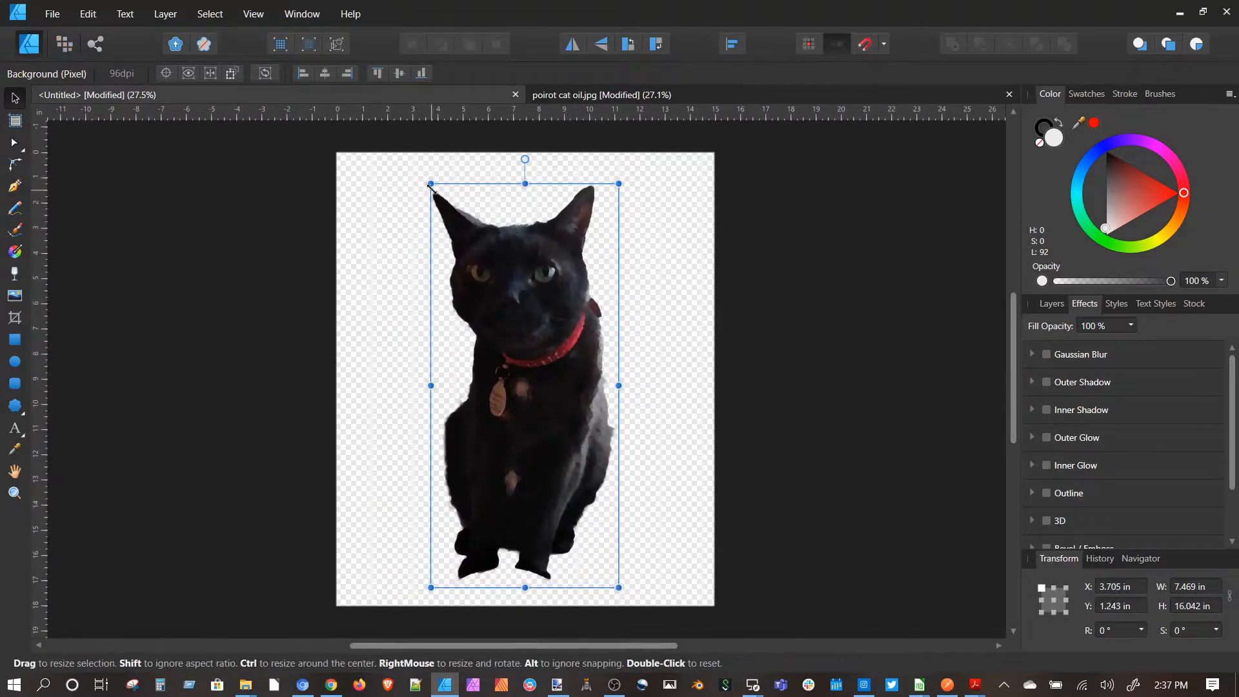
left_click_drag(432, 187, 446, 246)
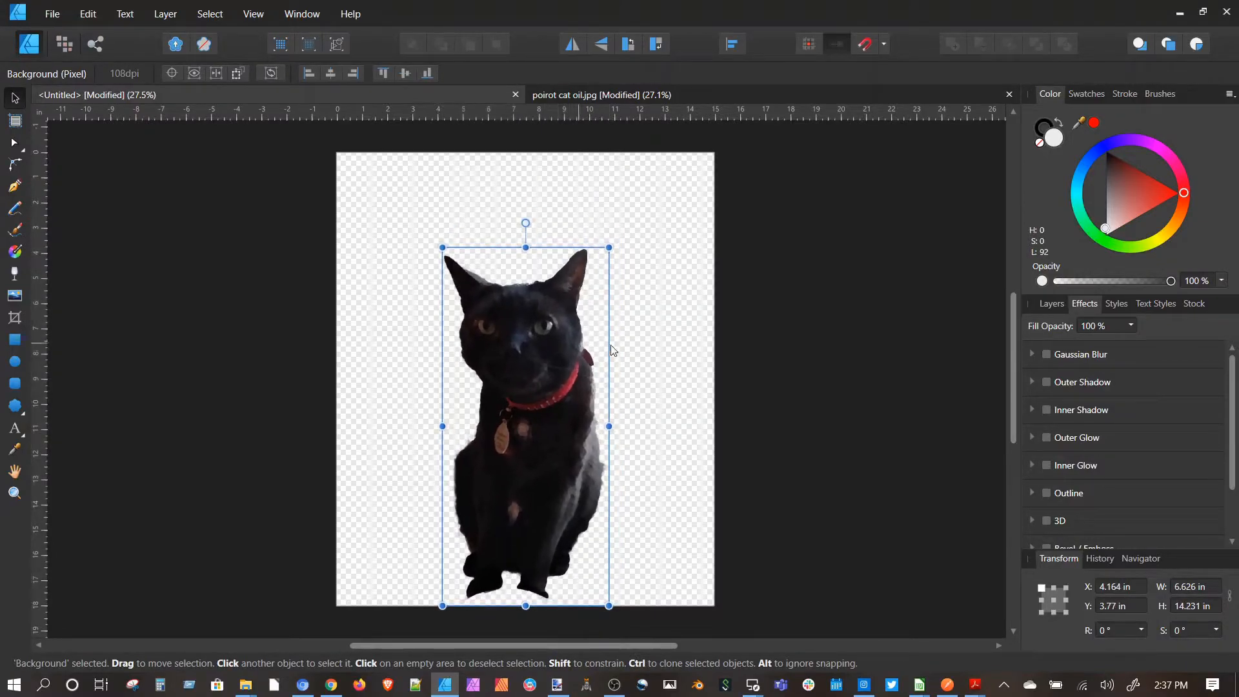
left_click(761, 337)
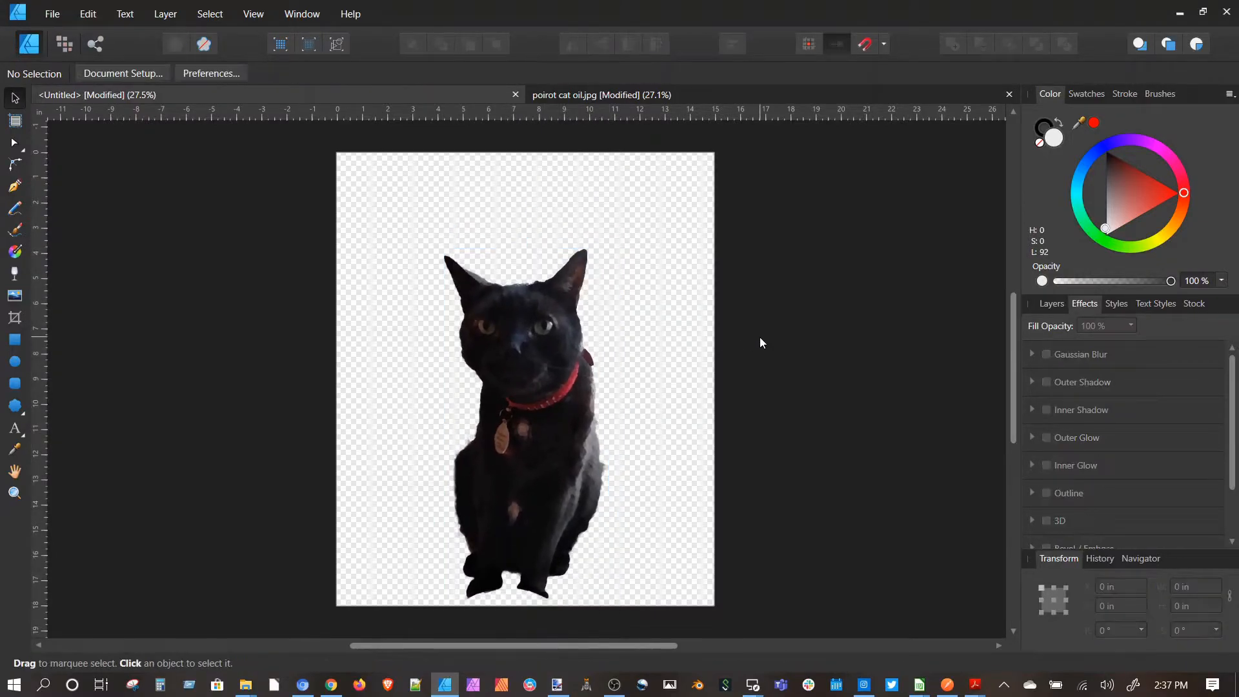
- Draw a crescent about 5.6 by 7.5 in, rotate it about -88.8° into an arch and place it above the cat's head
left_click(24, 411)
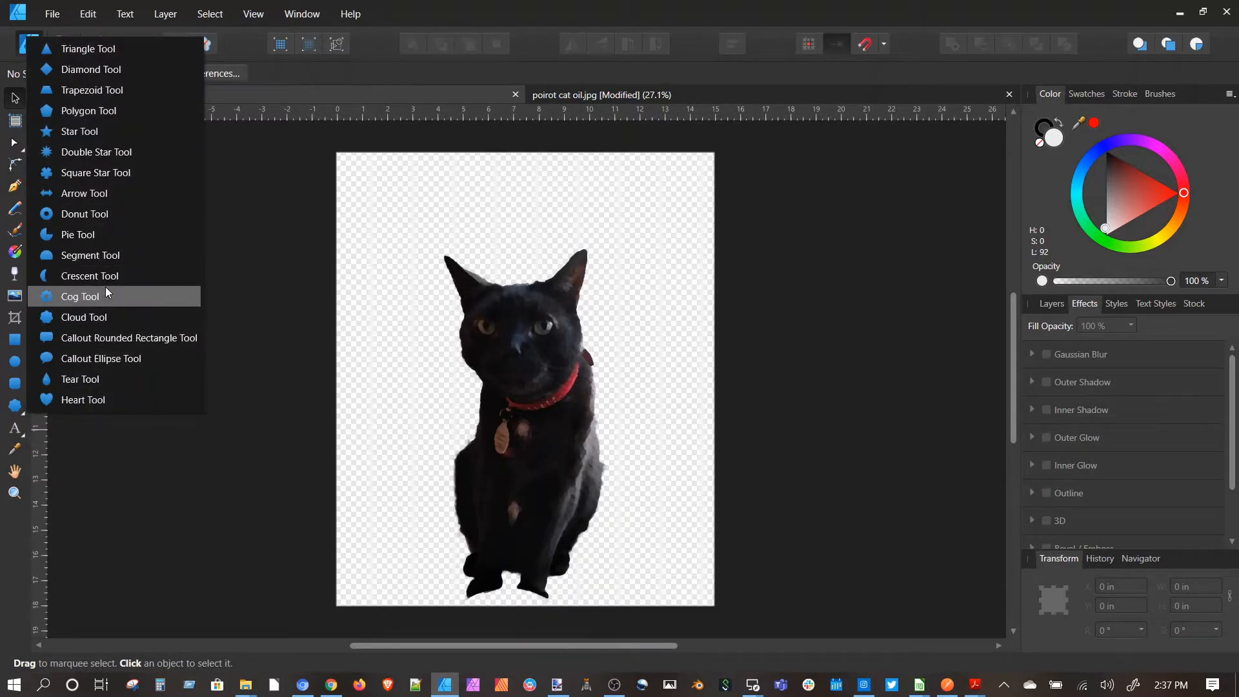
left_click(90, 276)
left_click_drag(200, 289, 343, 478)
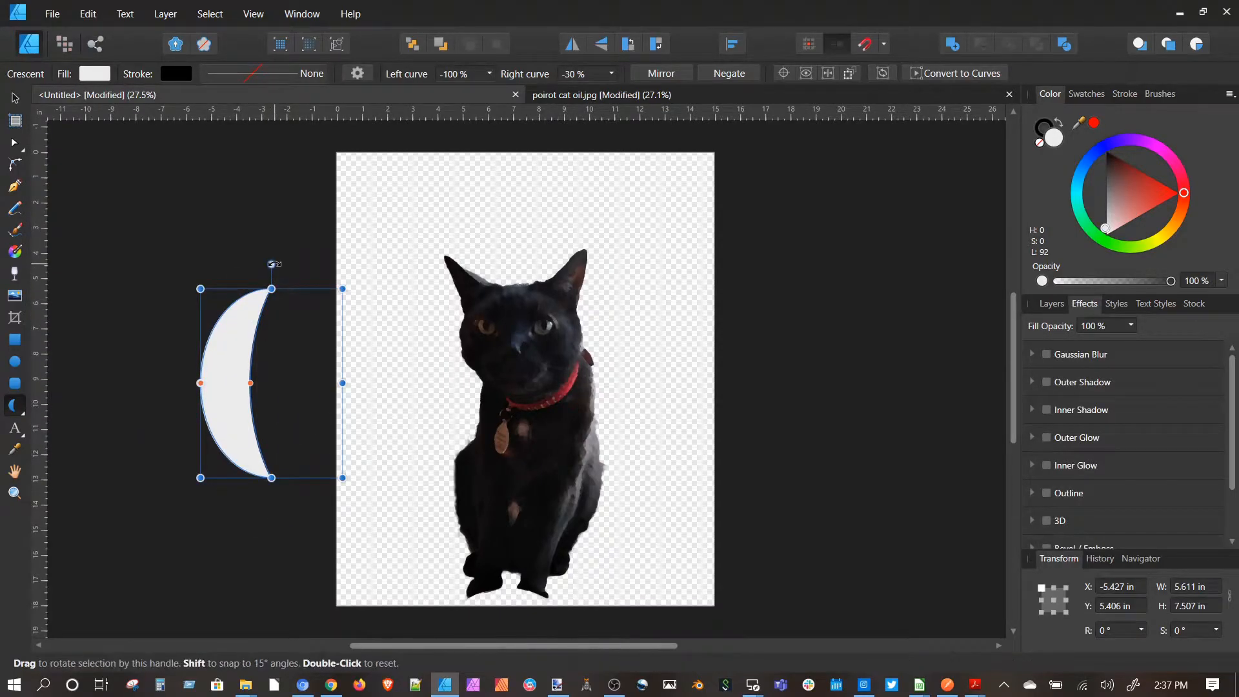
left_click_drag(274, 264, 357, 383)
left_click_drag(324, 311, 534, 187)
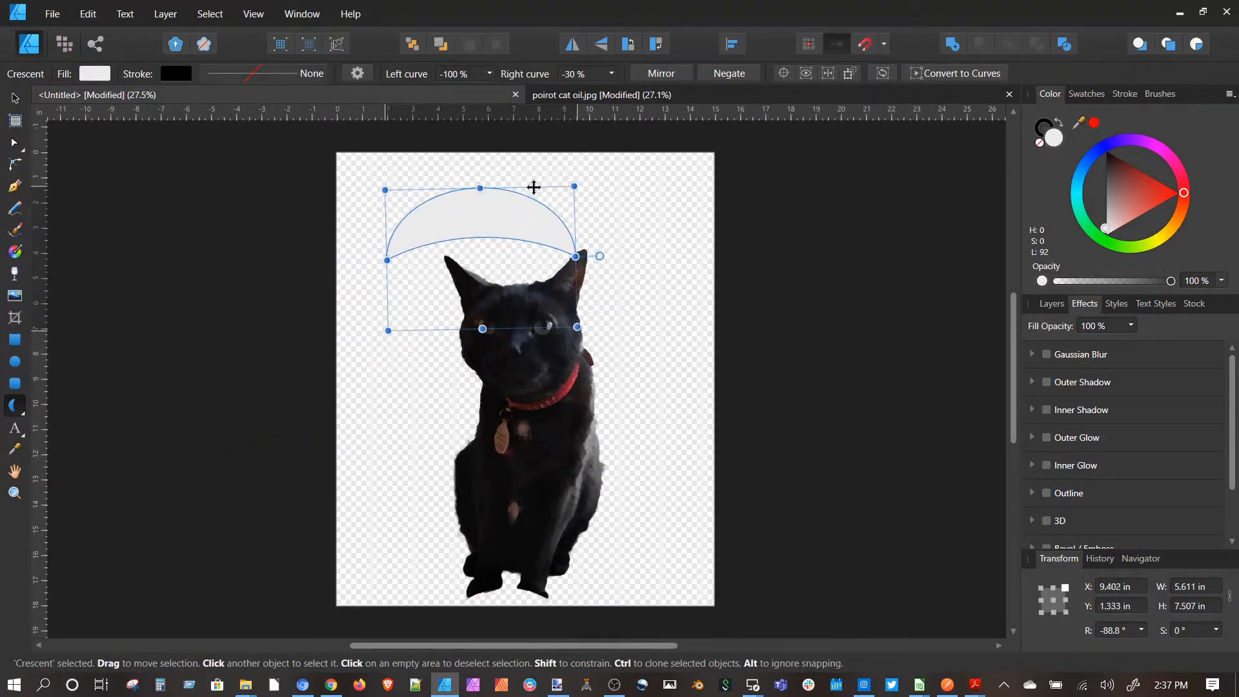
- Stretch the arched crescent to about 10.3 in wide with a 6.7 in depth, level it at -90° and move it slightly higher
left_click_drag(576, 256, 657, 257)
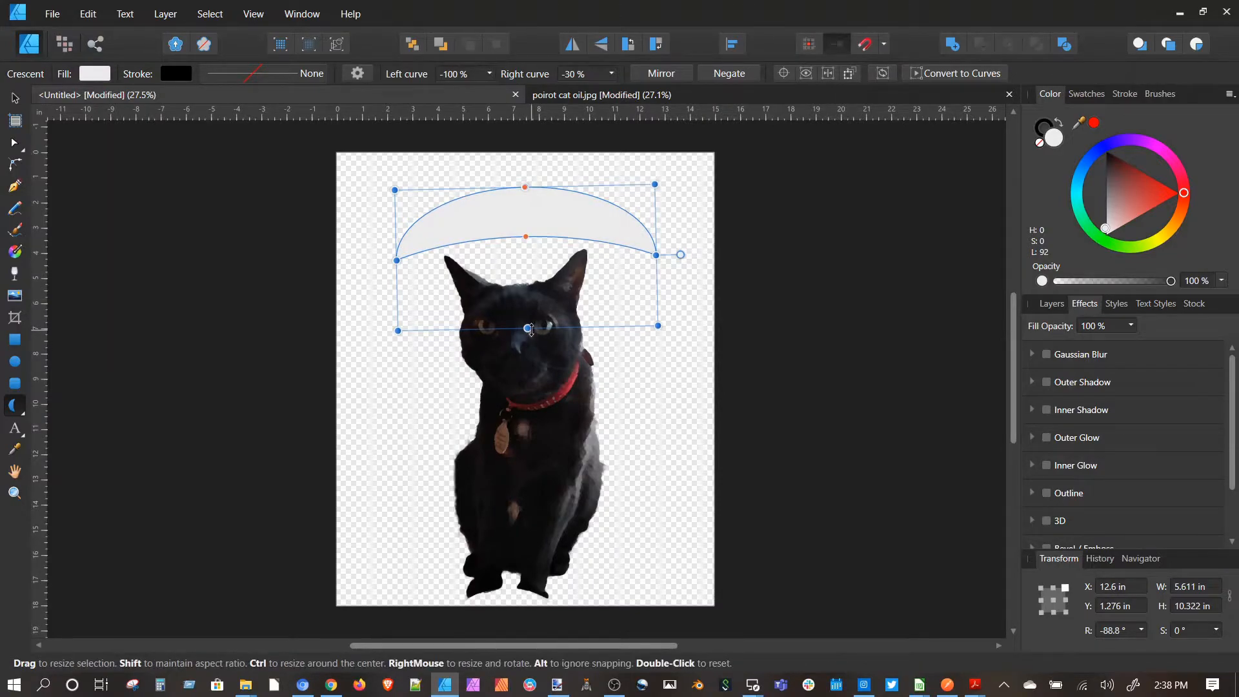
left_click_drag(531, 329, 528, 356)
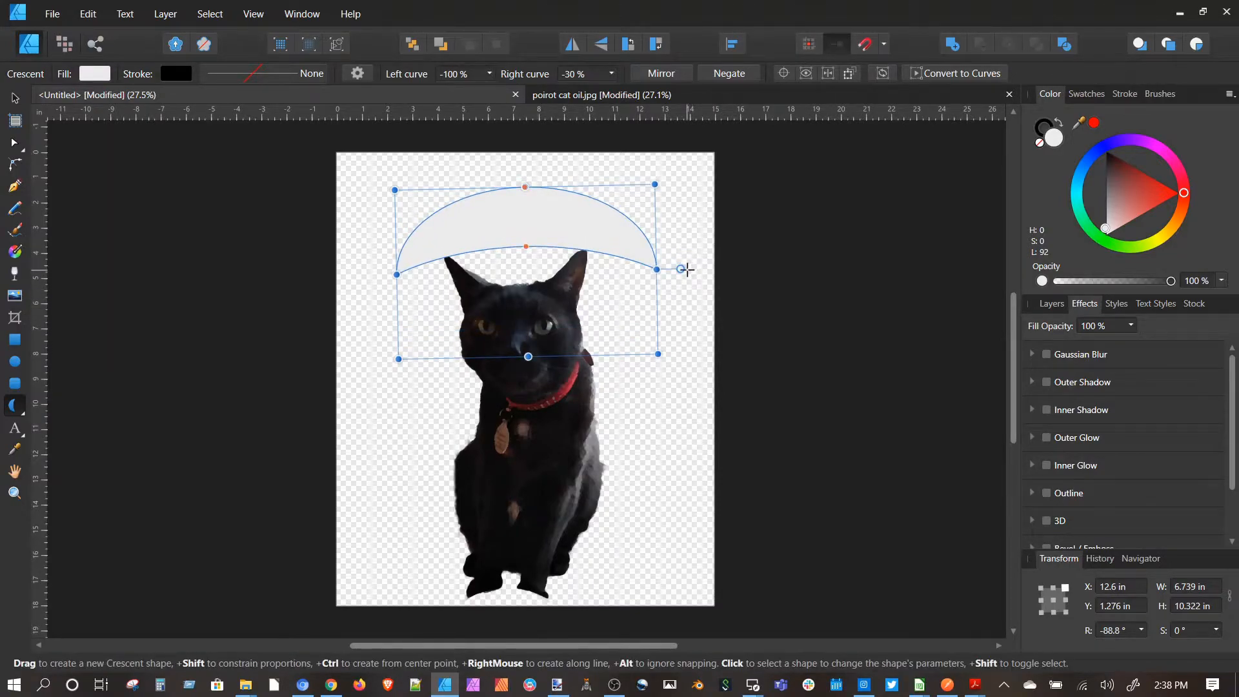
left_click_drag(682, 271, 681, 272)
left_click_drag(565, 188, 560, 173)
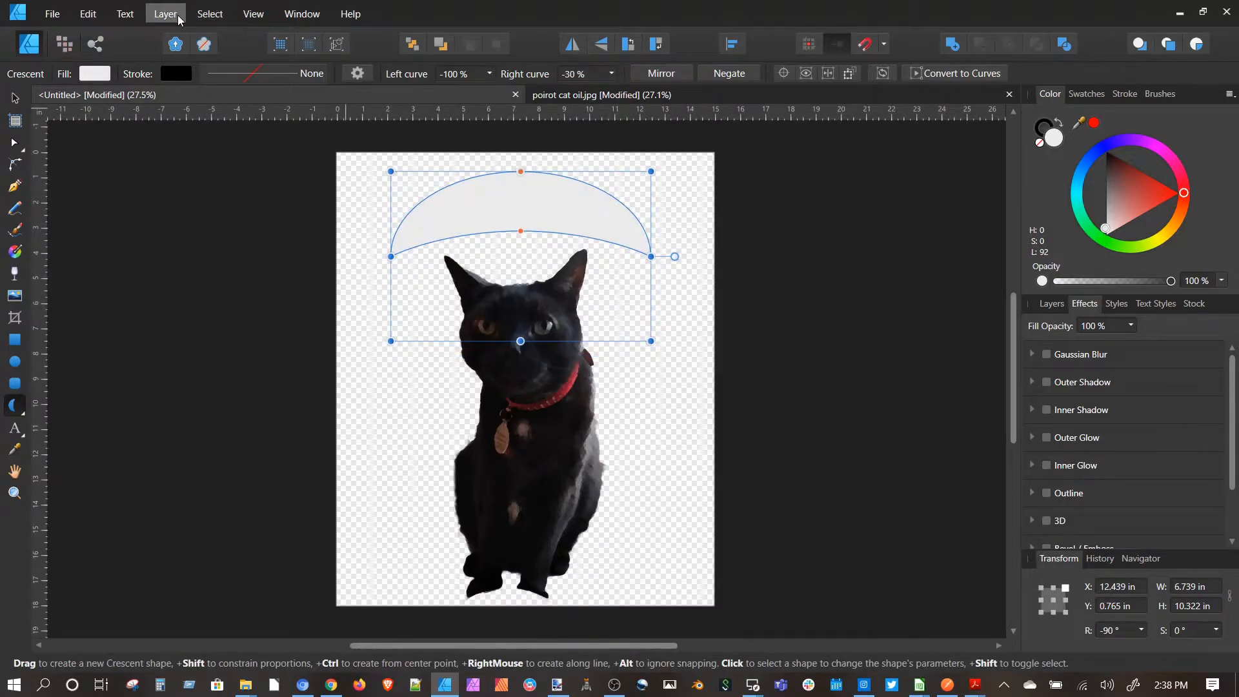
- Convert the crescent to a text path and set its start and end points so text follows the upper curve
left_click(180, 18)
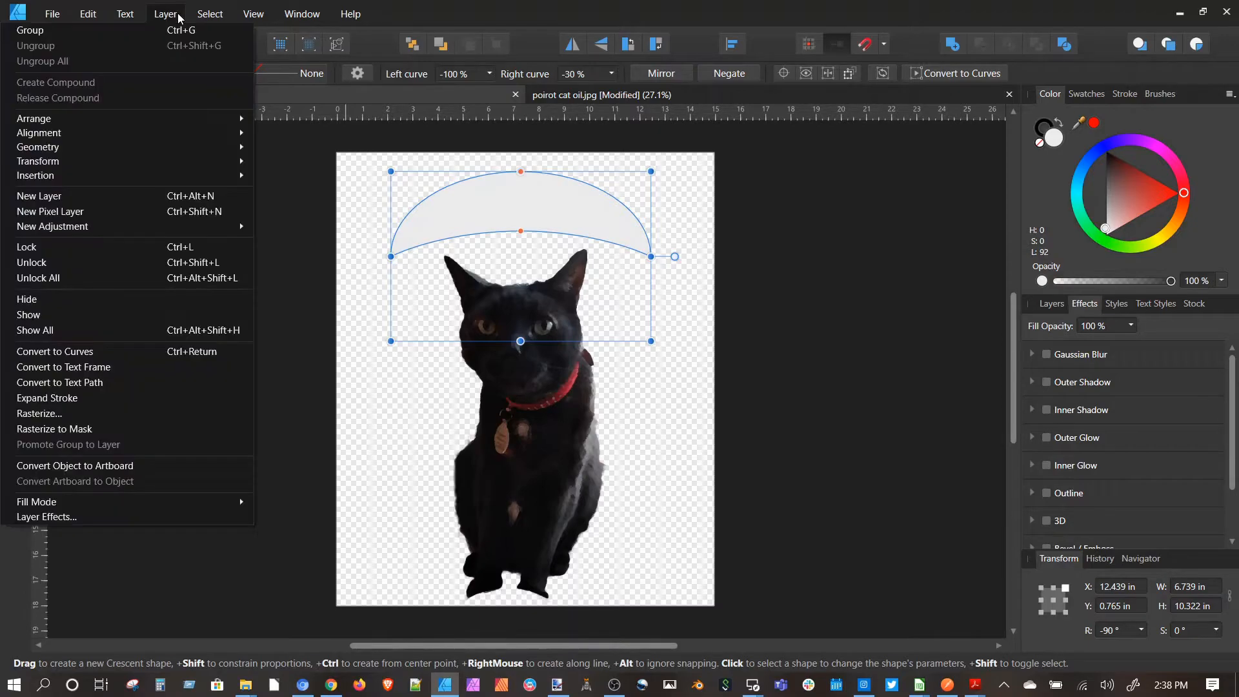
left_click(124, 382)
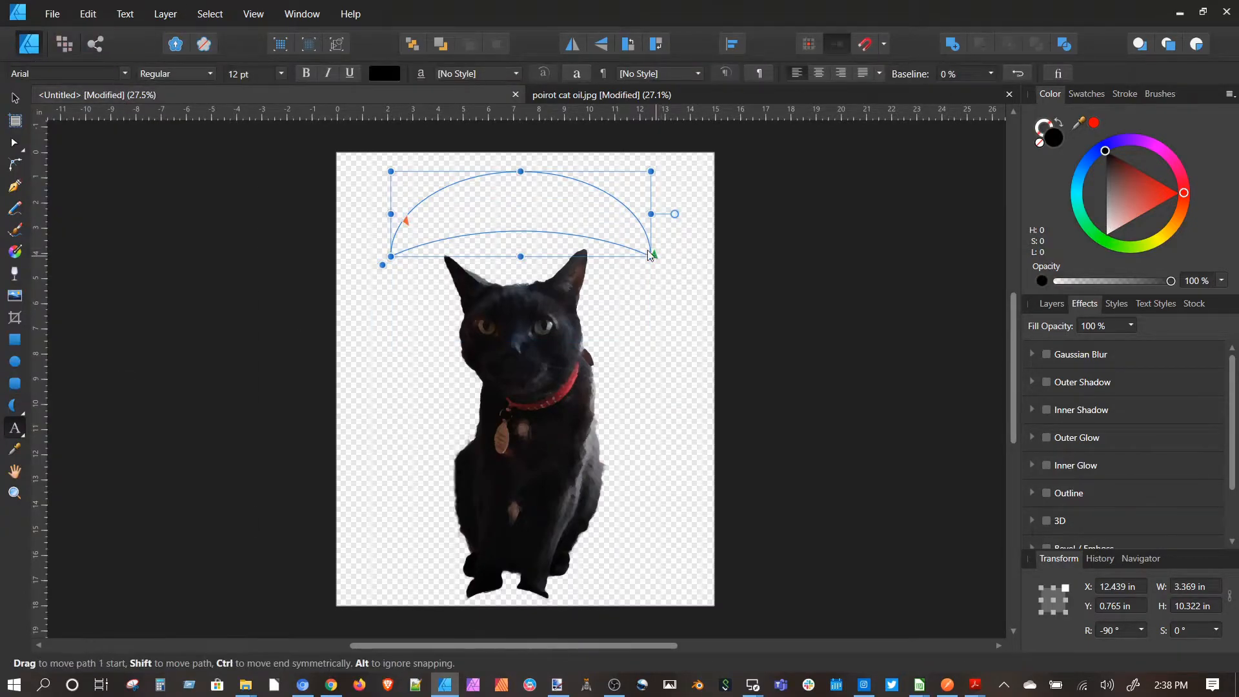
mouse_move(650, 255)
left_mouse_down()
mouse_move(411, 200)
mouse_move(587, 221)
mouse_move(639, 213)
mouse_move(641, 230)
left_mouse_up()
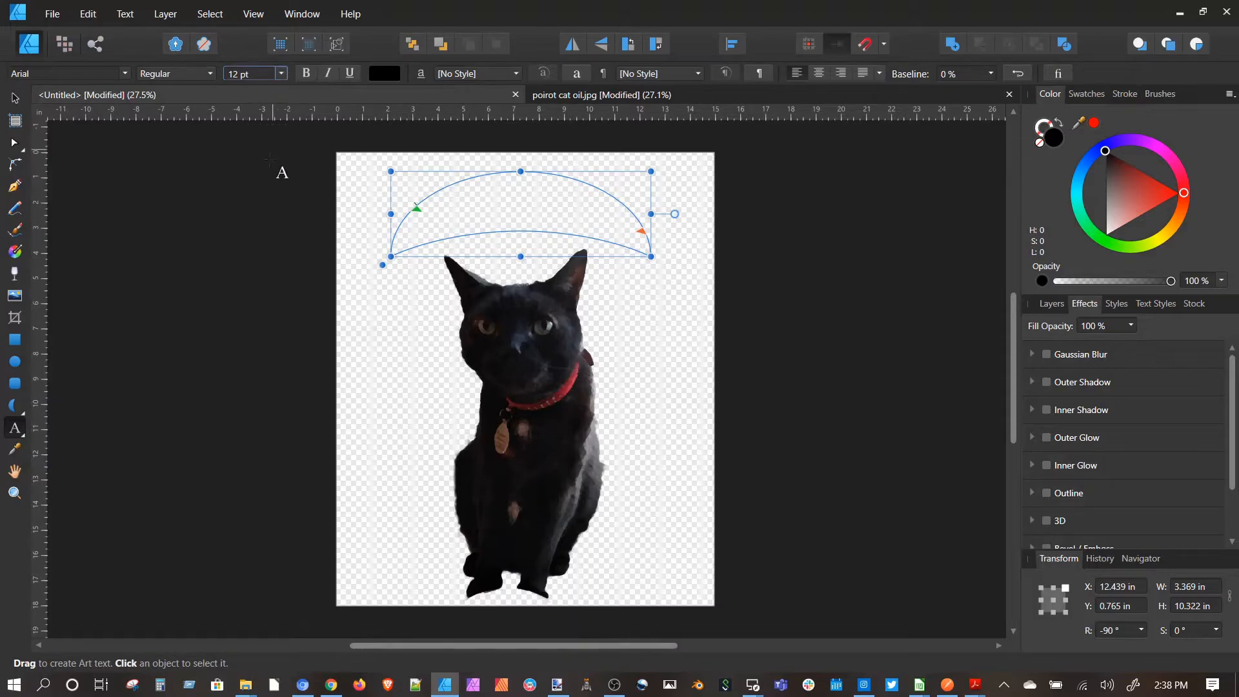
- Write "Kitty Kats Rule" along the path in the AppleStorm font at 48 pt
left_click(281, 73)
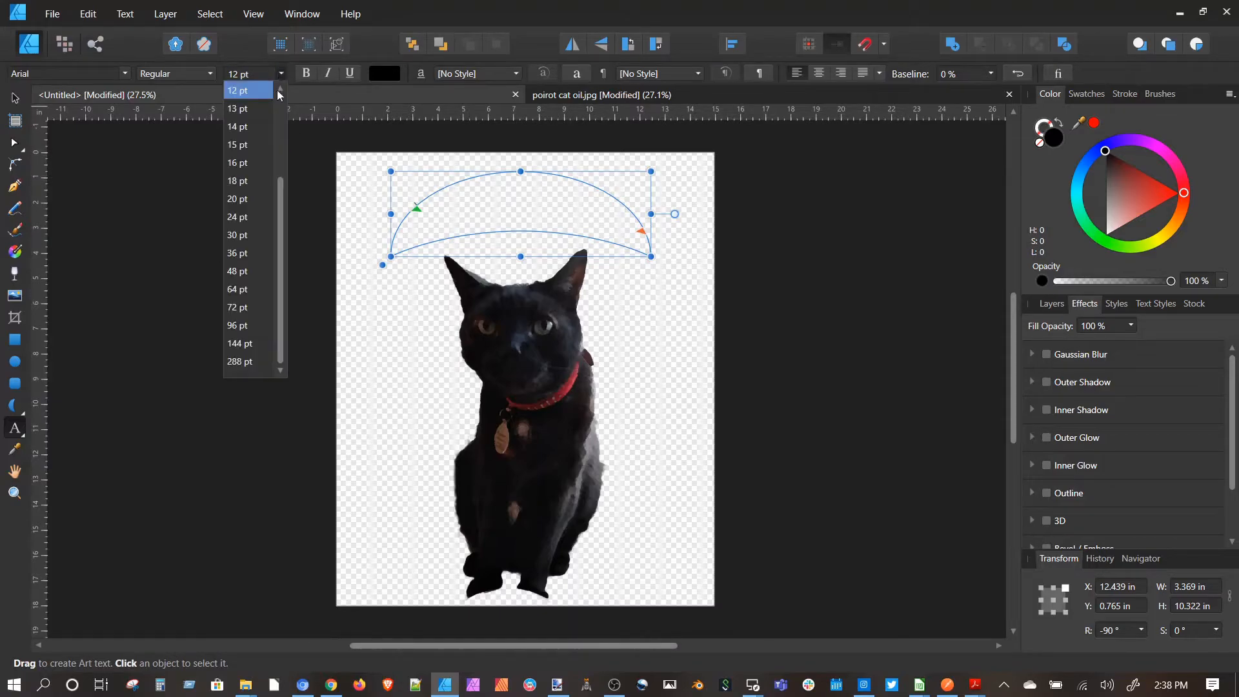
left_click(240, 271)
left_click(124, 73)
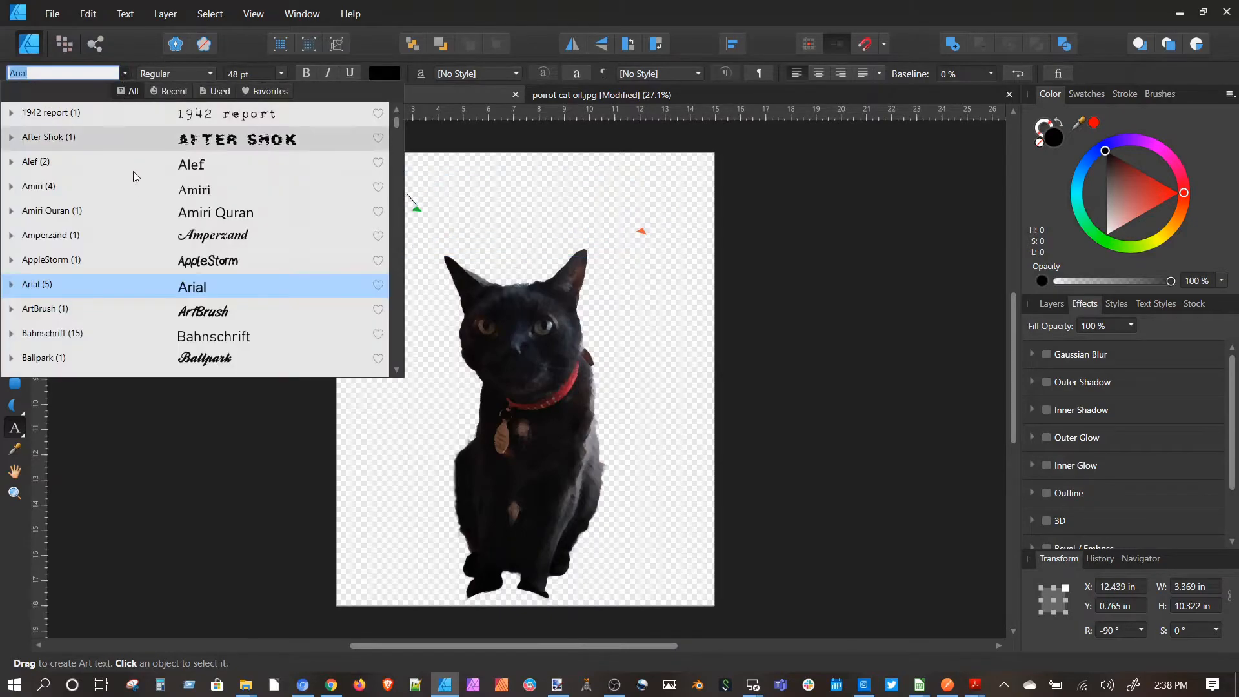
left_click(194, 266)
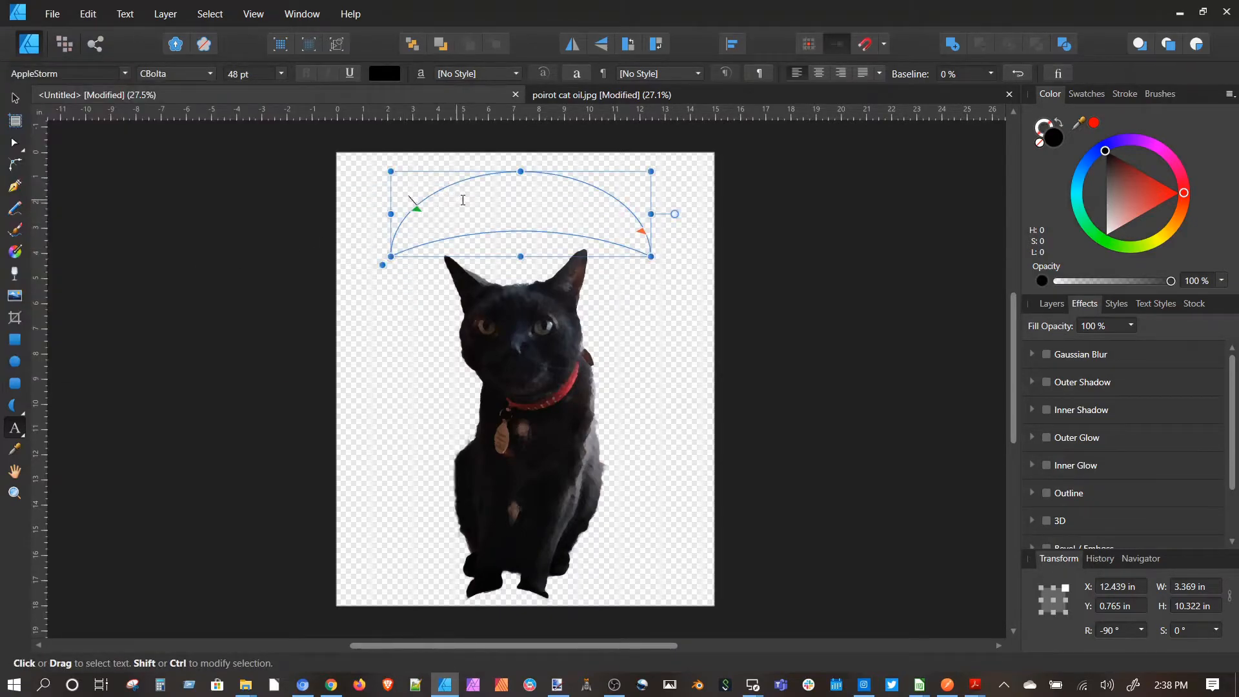
type("Kitt")
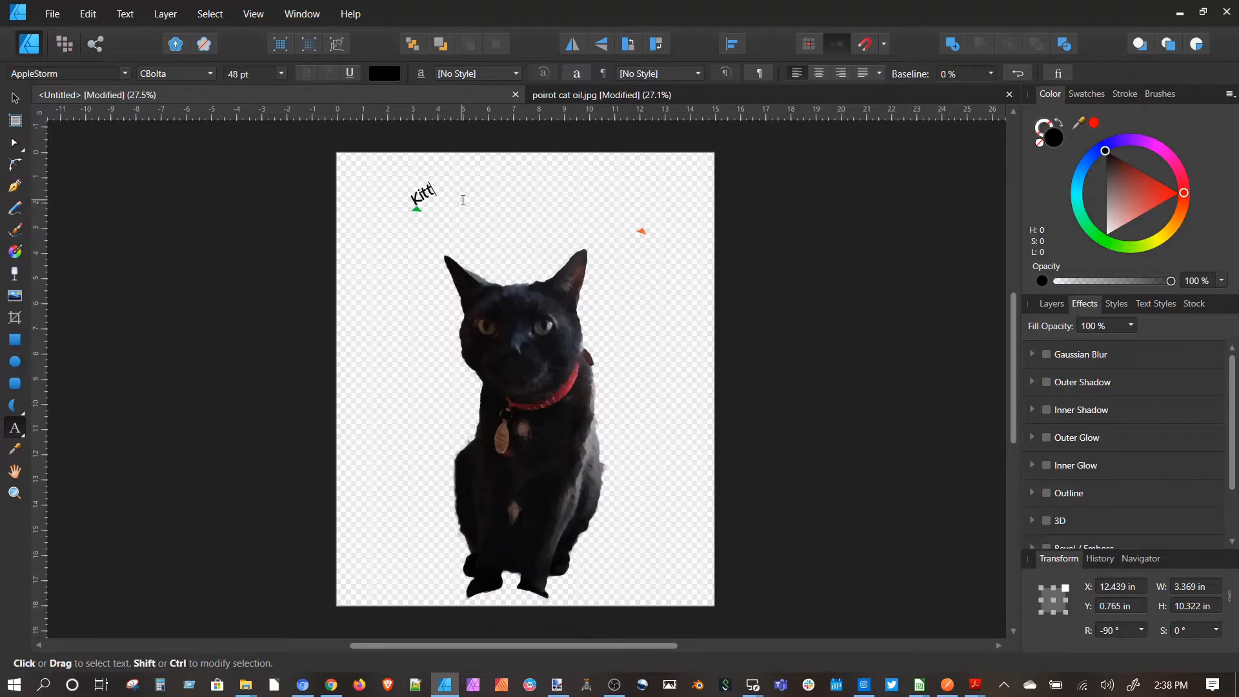
type("y Kats Rule")
- Enlarge the whole curved text to 96 pt and shift its starting point slightly along the path
triple_click(497, 171)
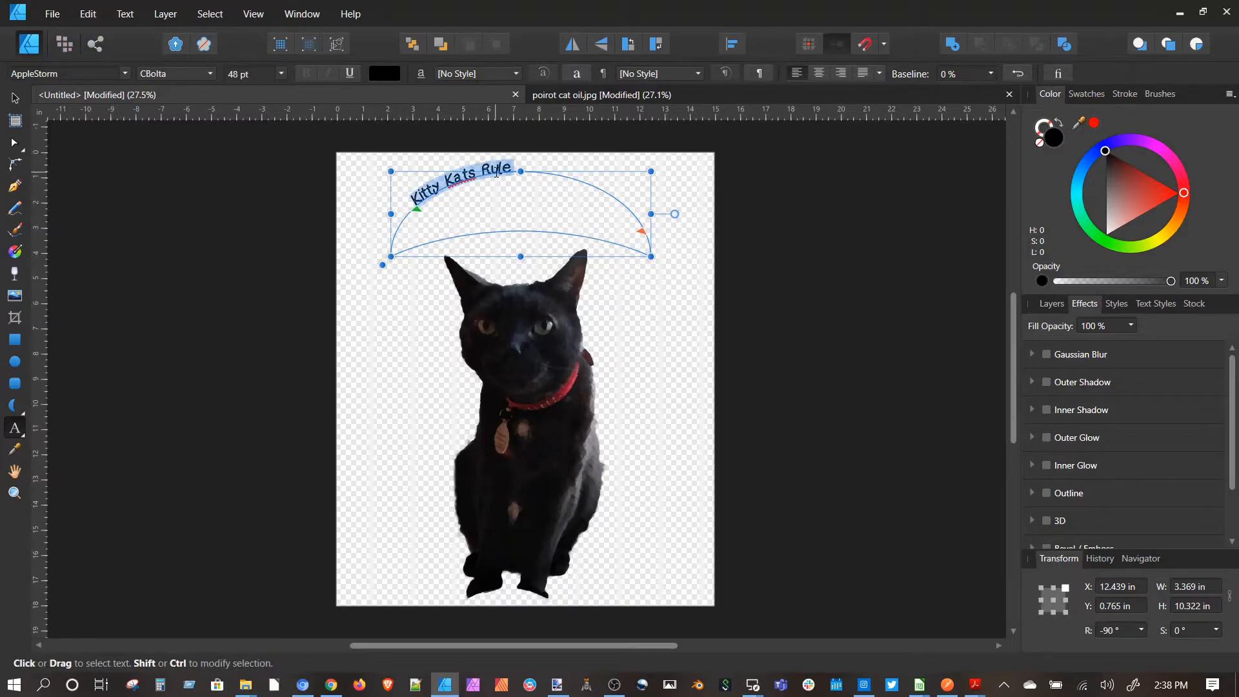
left_click(282, 74)
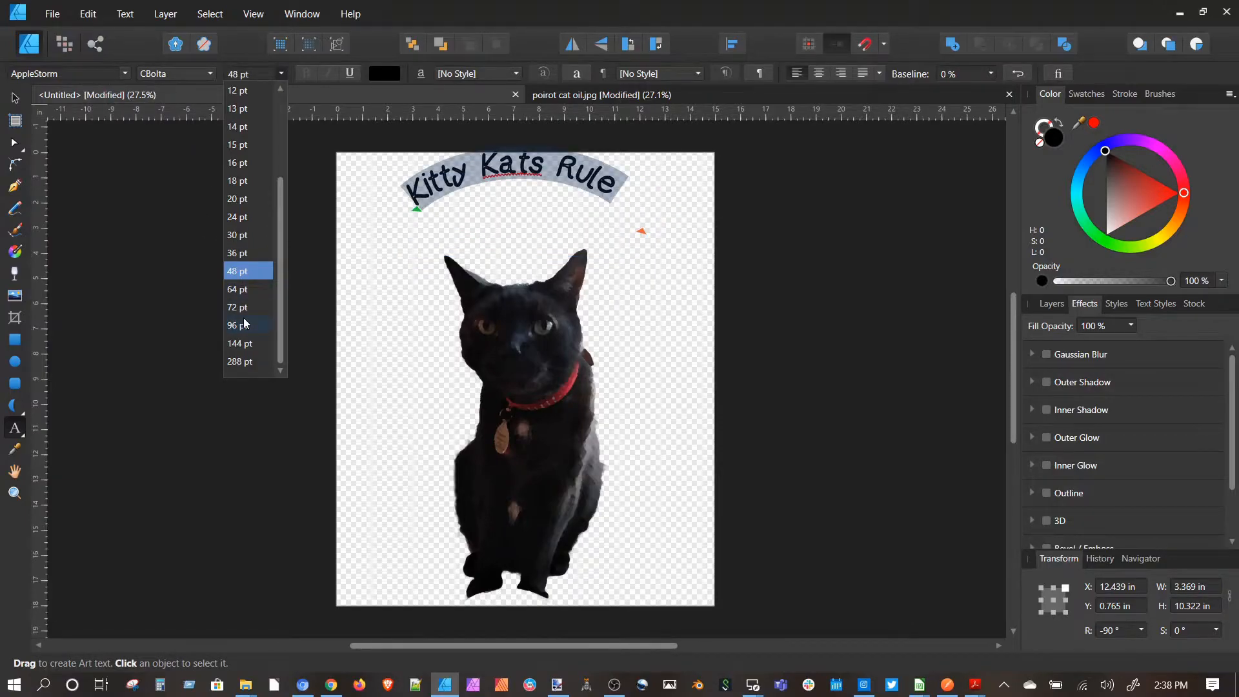
left_click(245, 324)
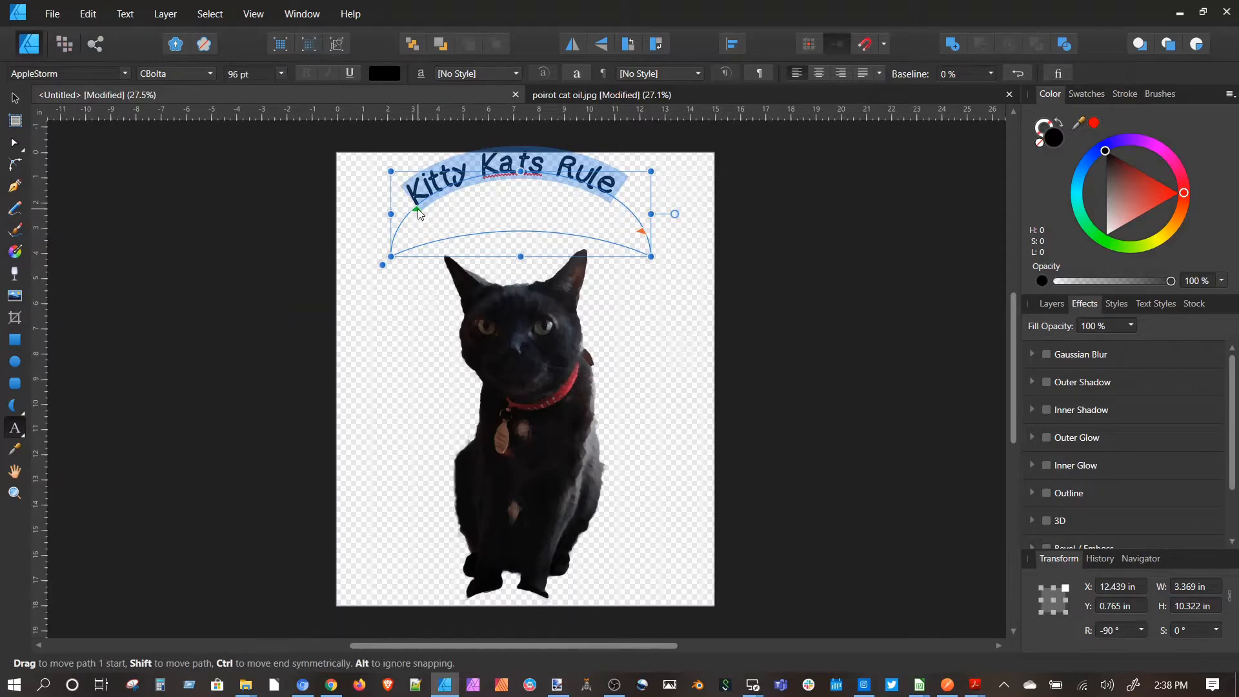
left_click_drag(417, 208, 422, 201)
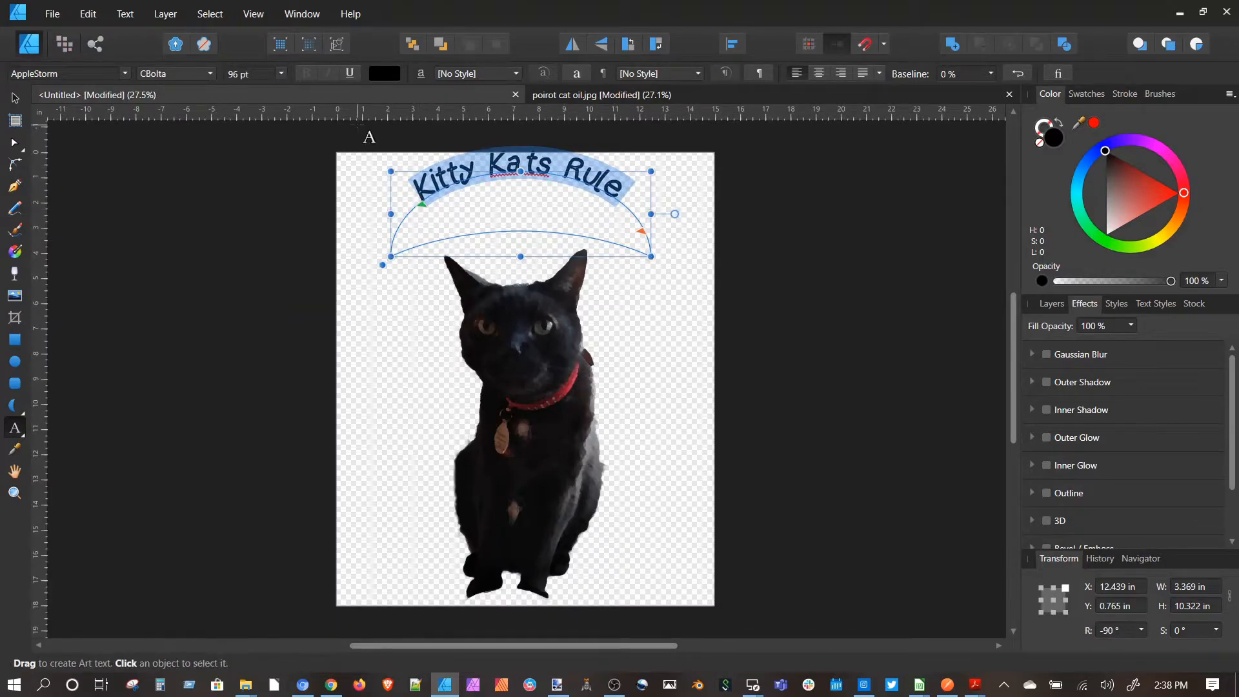
- Increase the curved text's size to 100 pt and finally to 110 pt
left_click(243, 71)
triple_click(245, 74)
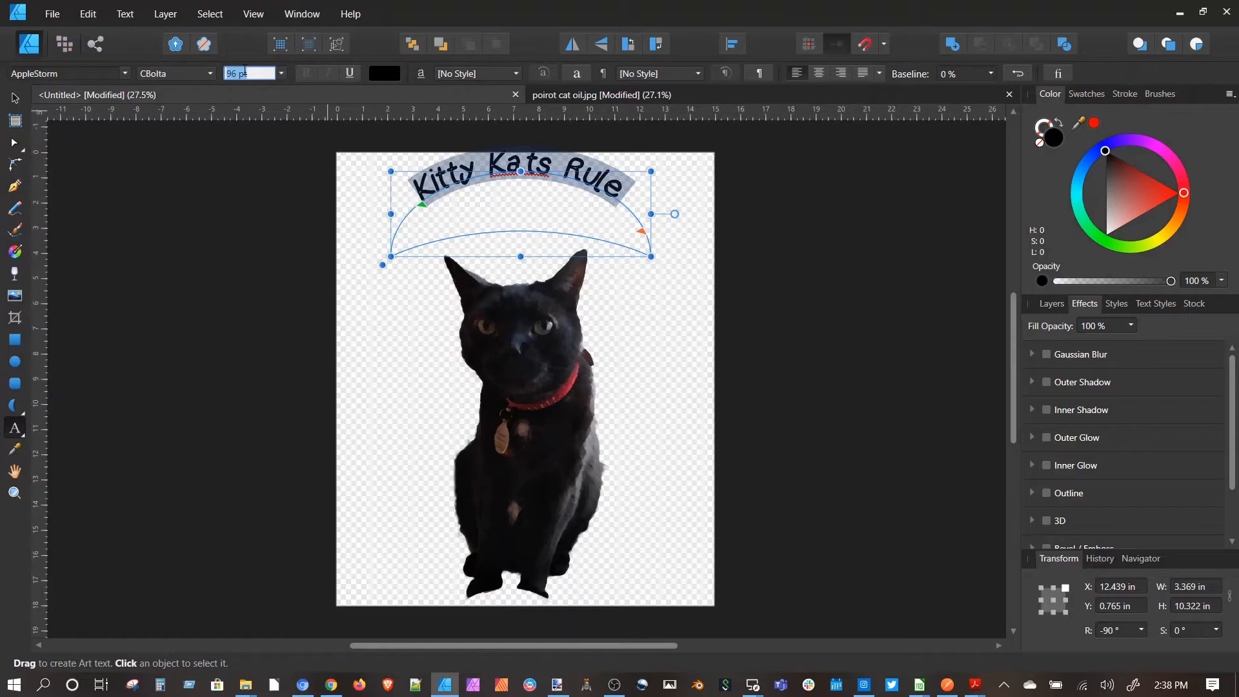
type("100")
key("Return")
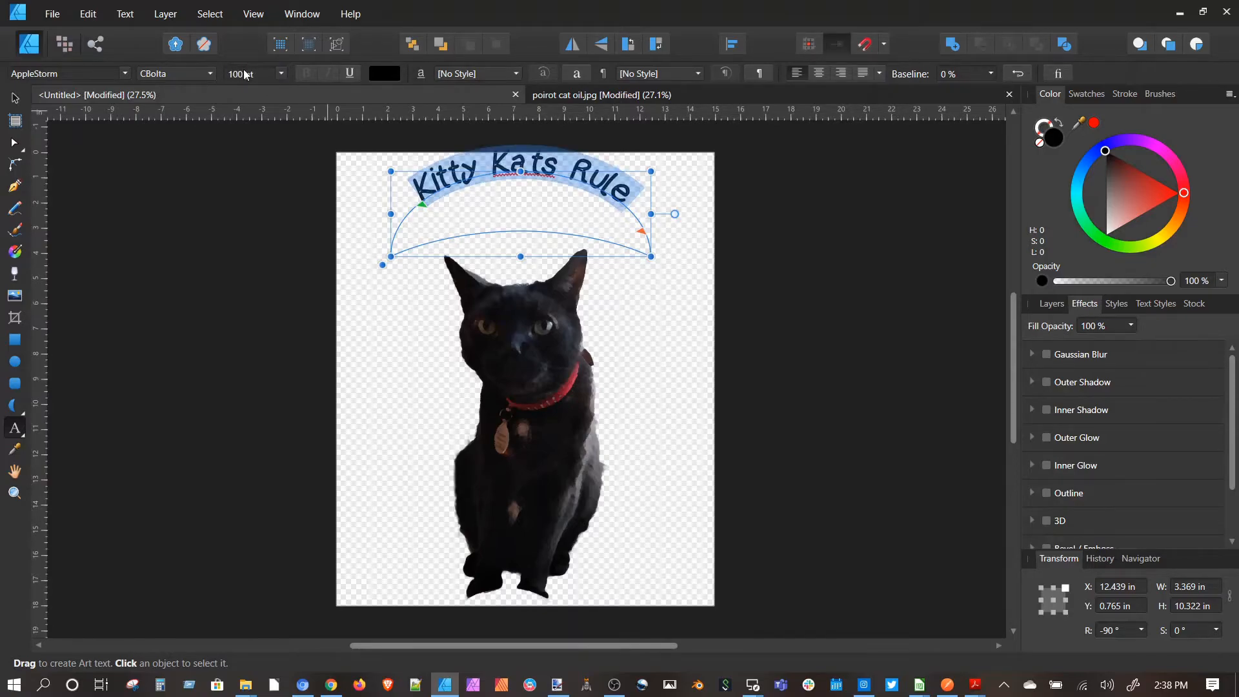
triple_click(245, 74)
type("110")
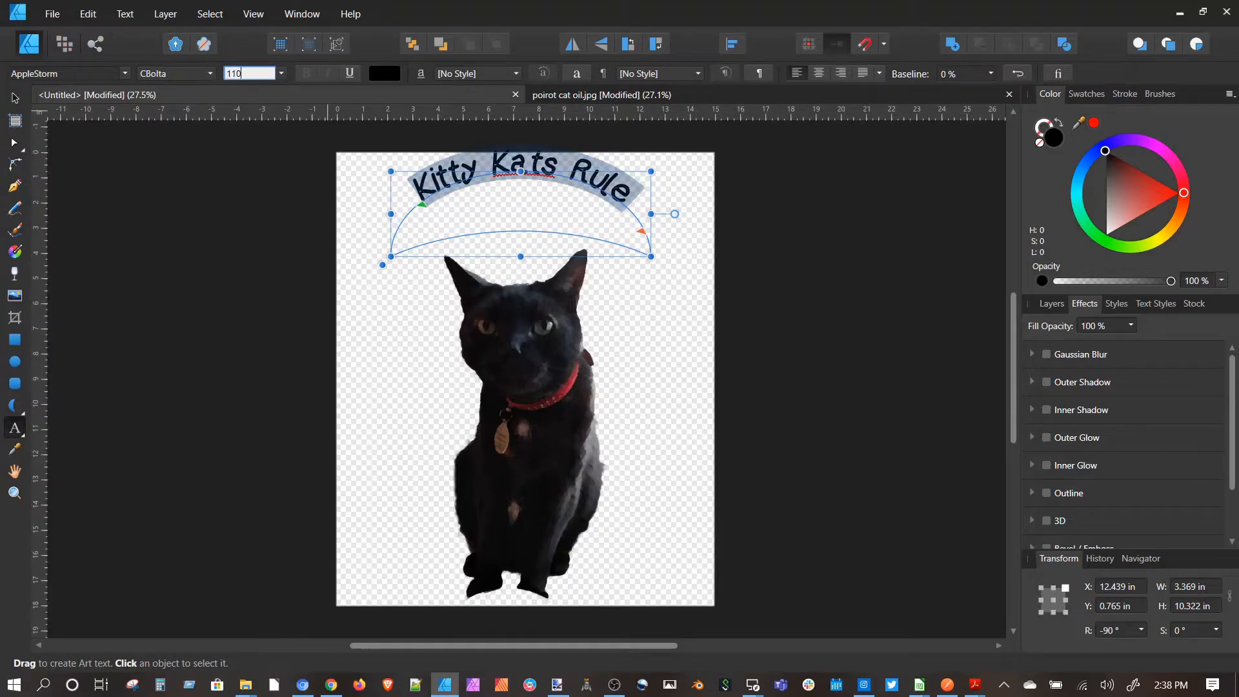
key("Return")
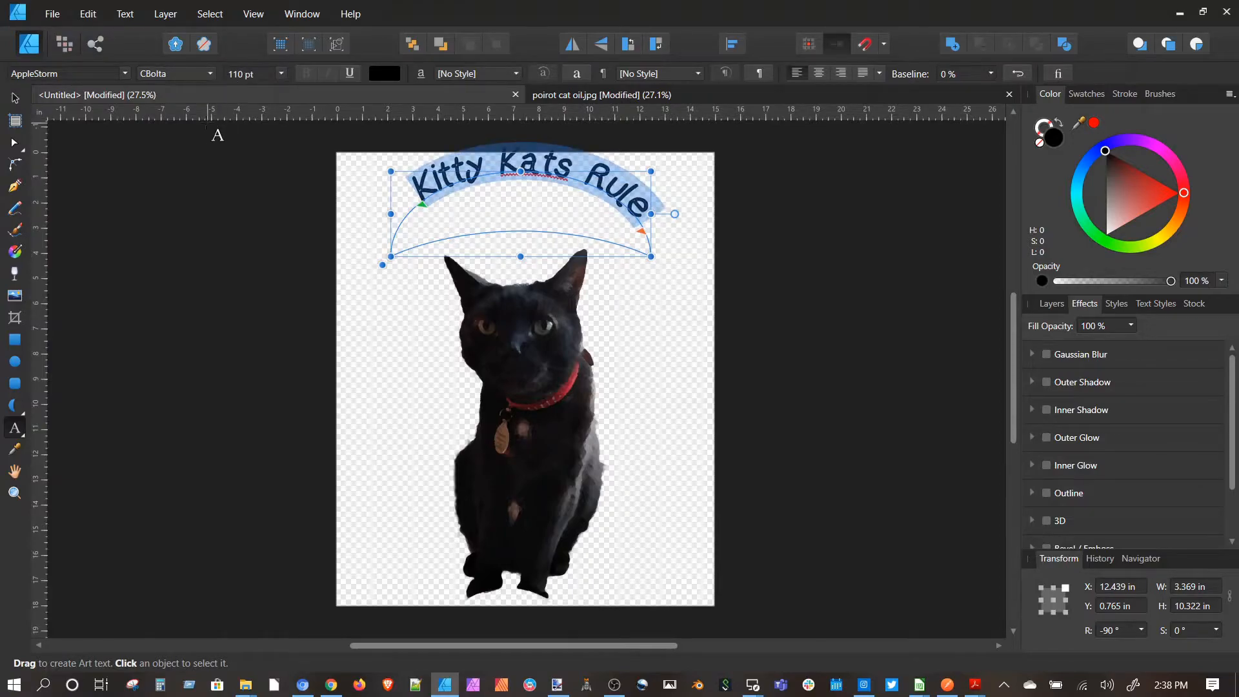
- Centre the lettering along the arc by adjusting its start point and move the text down closer to the cat's ears
left_click_drag(421, 211, 410, 218)
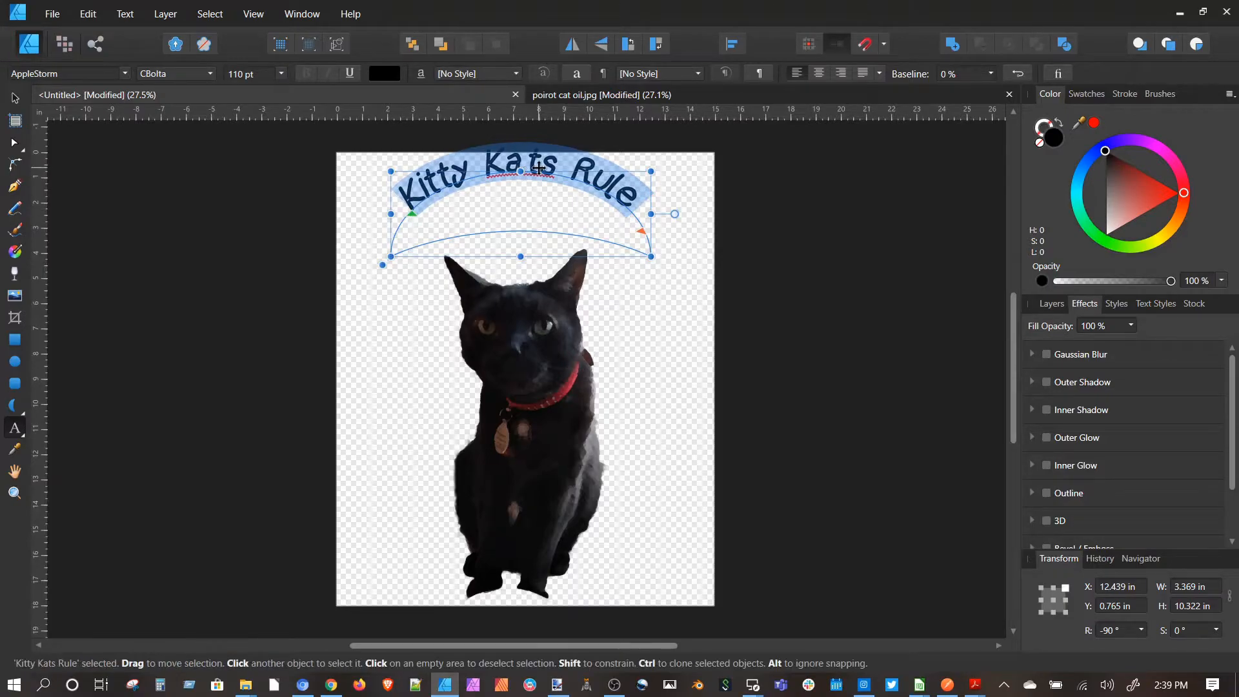
left_click_drag(539, 168, 542, 204)
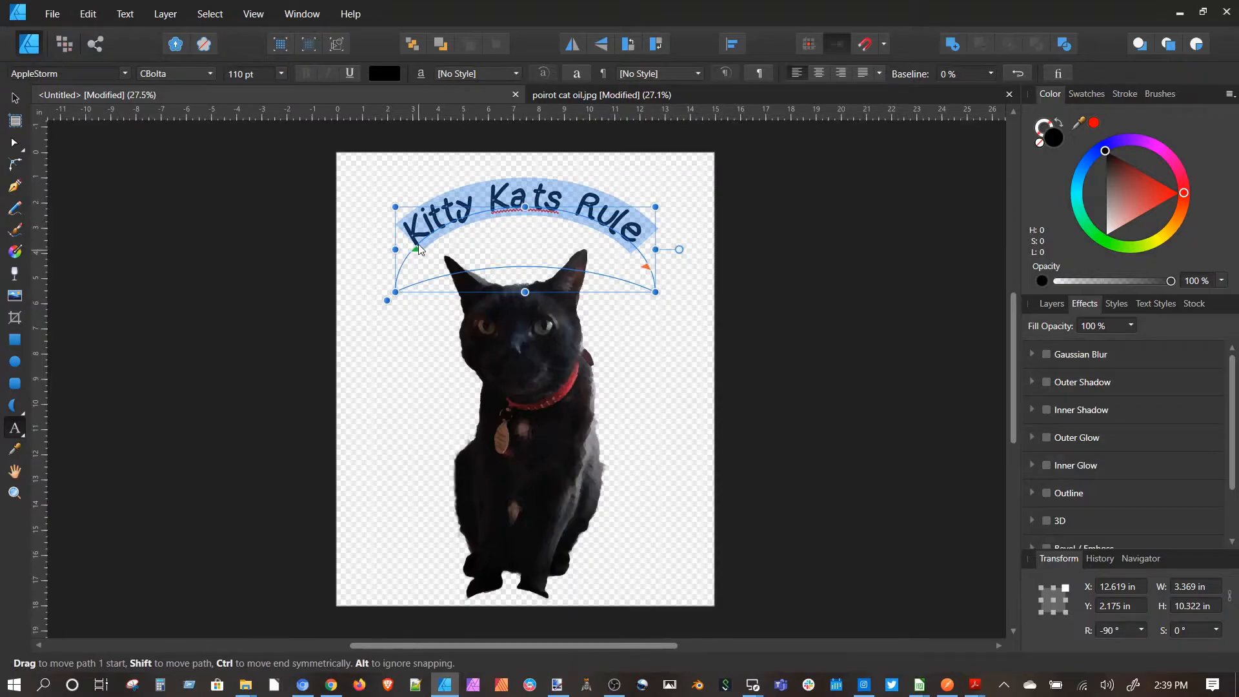
left_click_drag(421, 252, 424, 246)
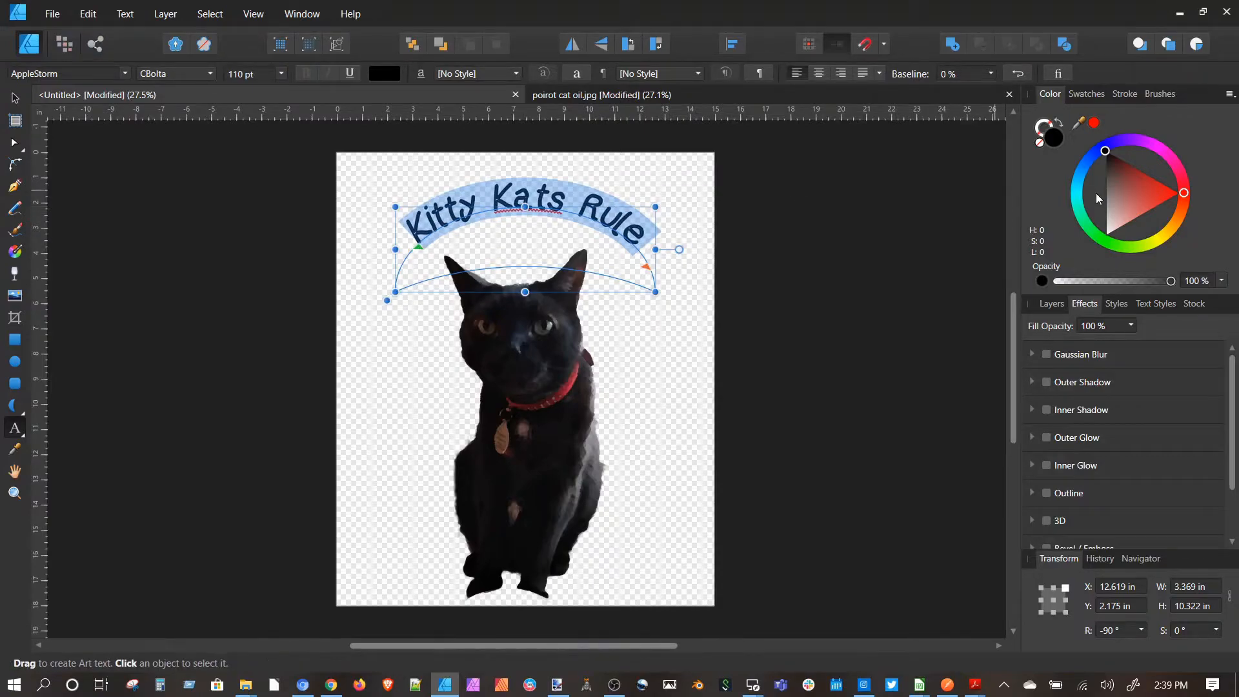
- Give the curved text a white Outline effect with a 19.2 px radius, trying a magenta fill before settling on black
left_click(1160, 150)
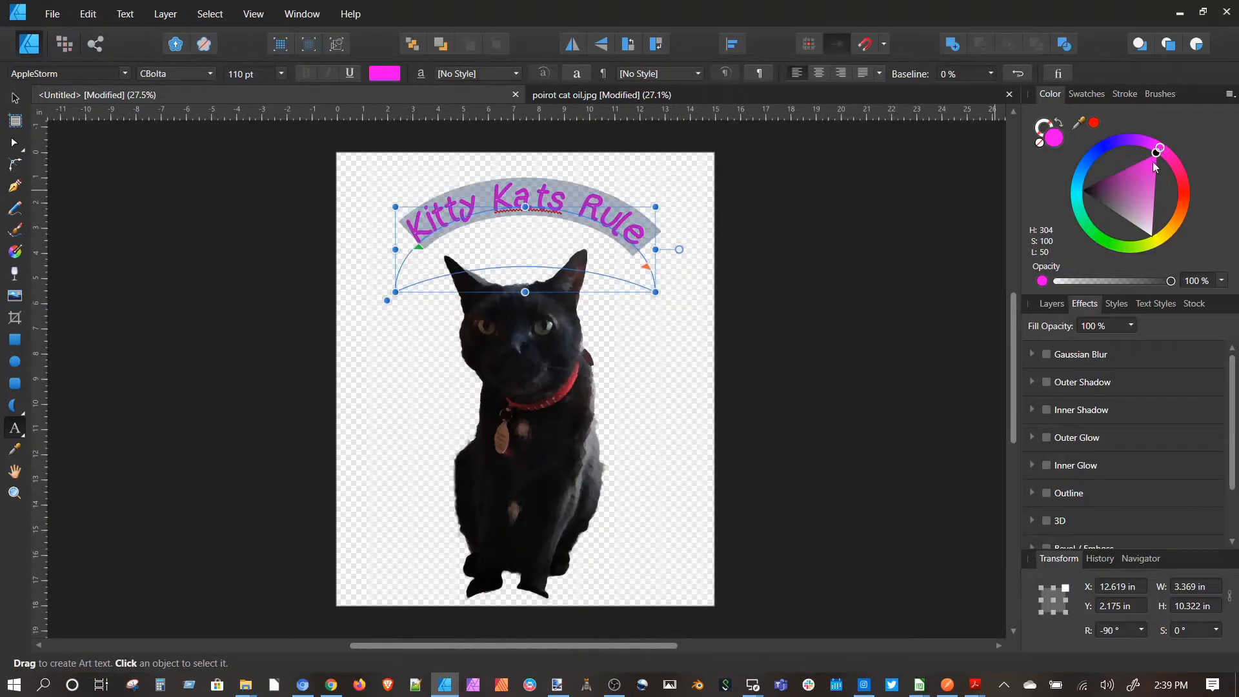
left_click(1047, 495)
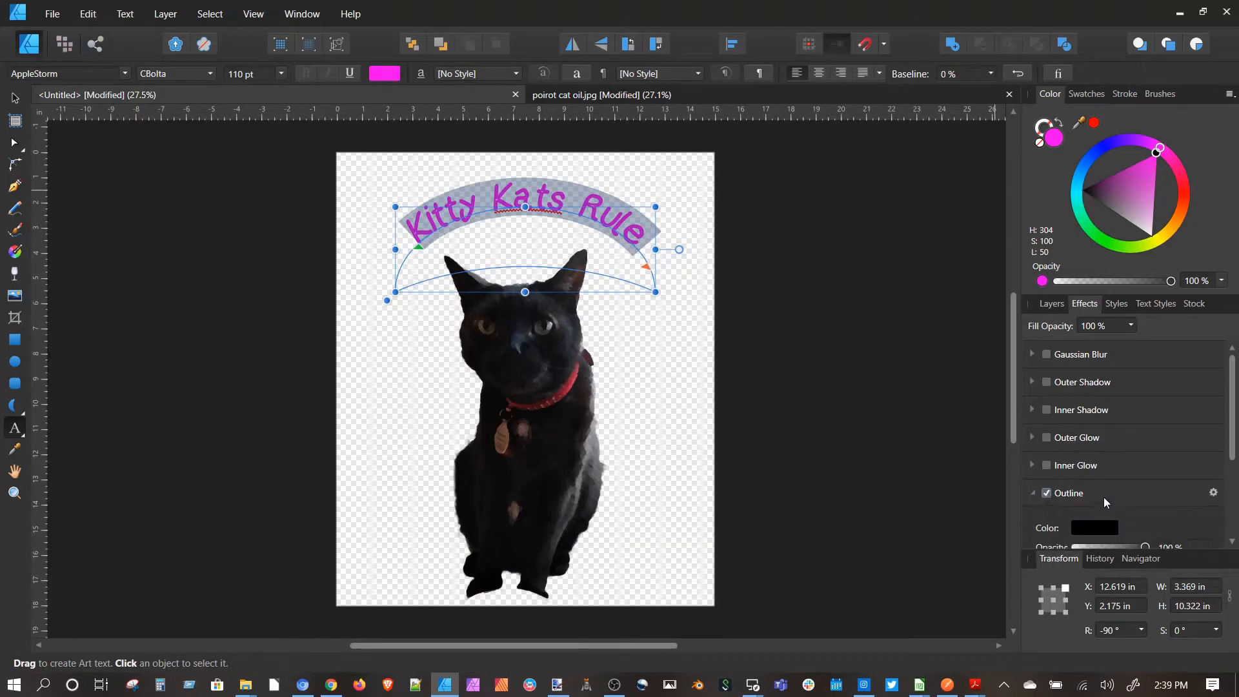
scroll(1101, 496, "down", 1)
left_click(1099, 492)
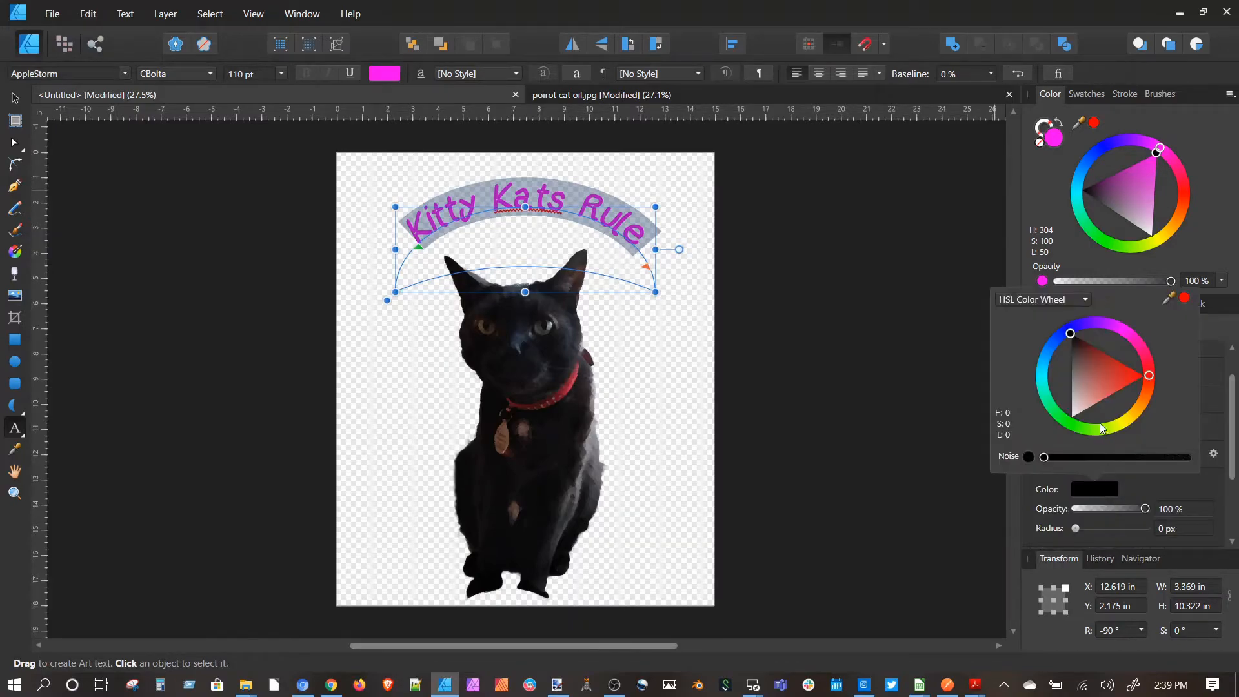
left_click_drag(1091, 390, 1071, 417)
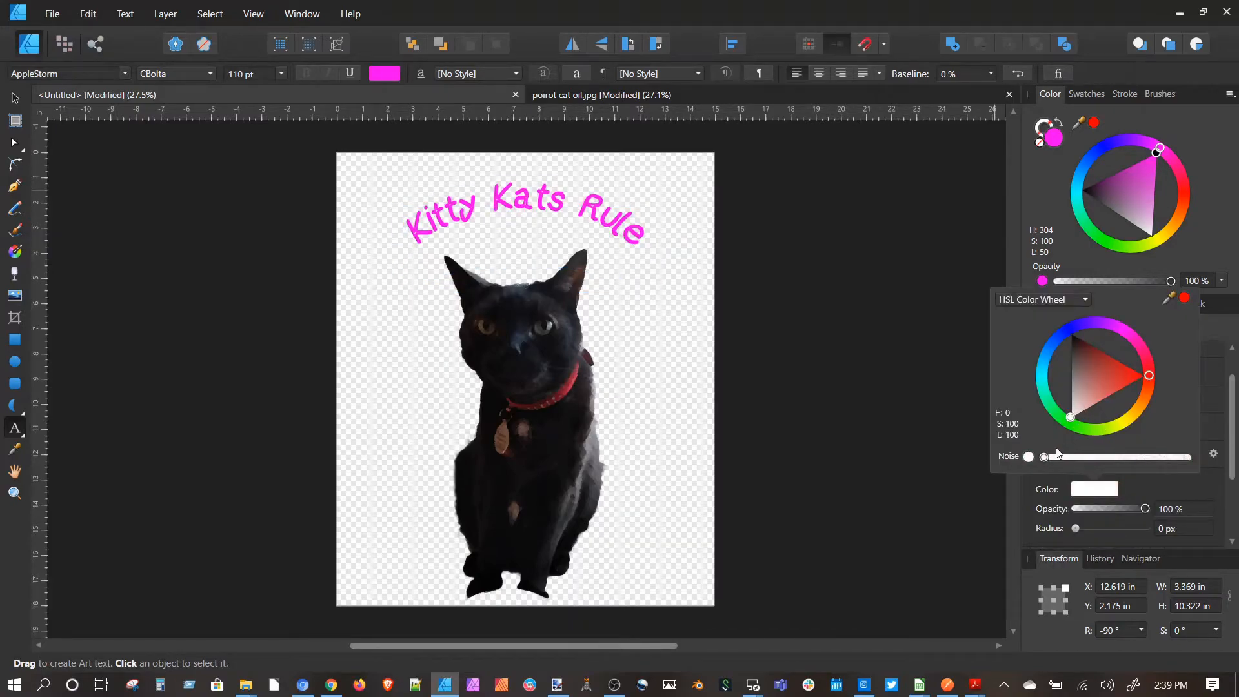
left_click(1223, 332)
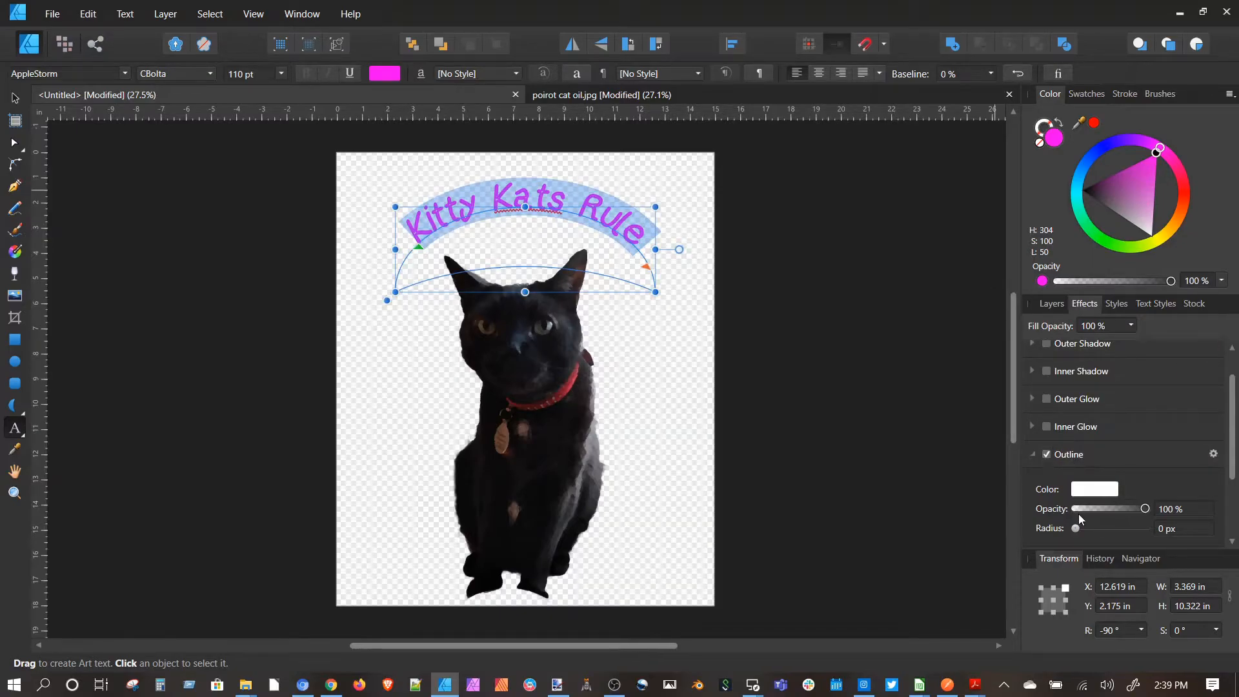
left_click_drag(1076, 528, 1113, 529)
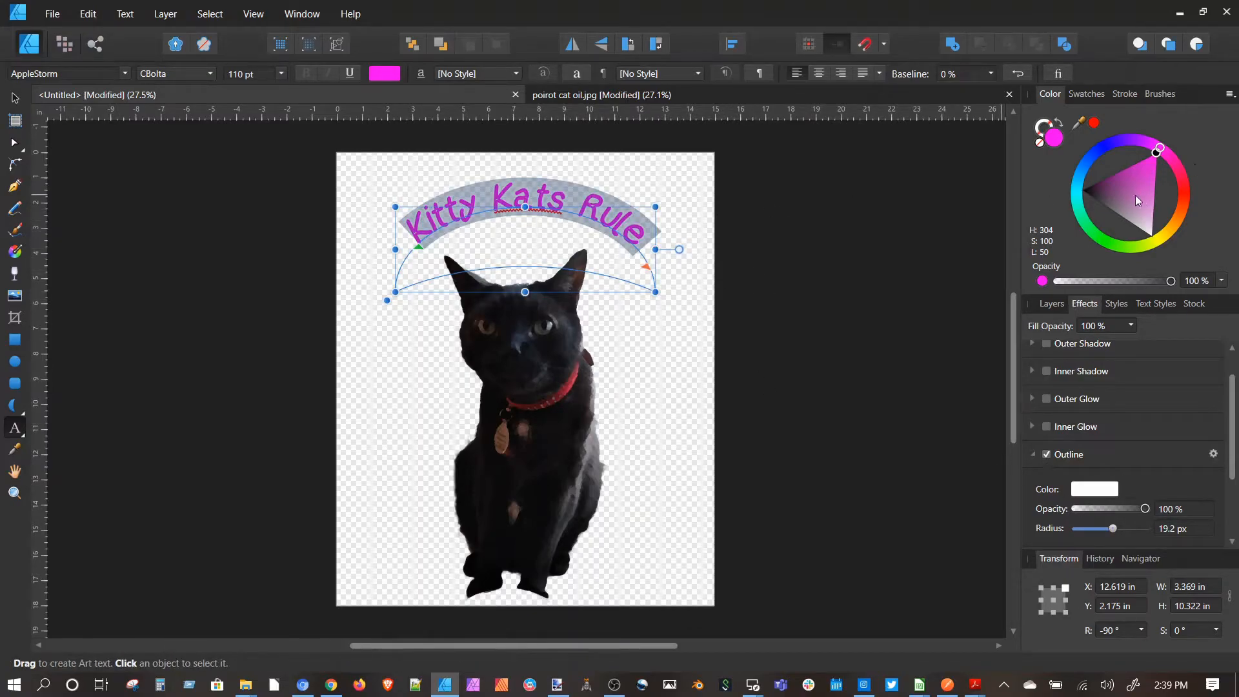
left_click_drag(1097, 188, 1063, 195)
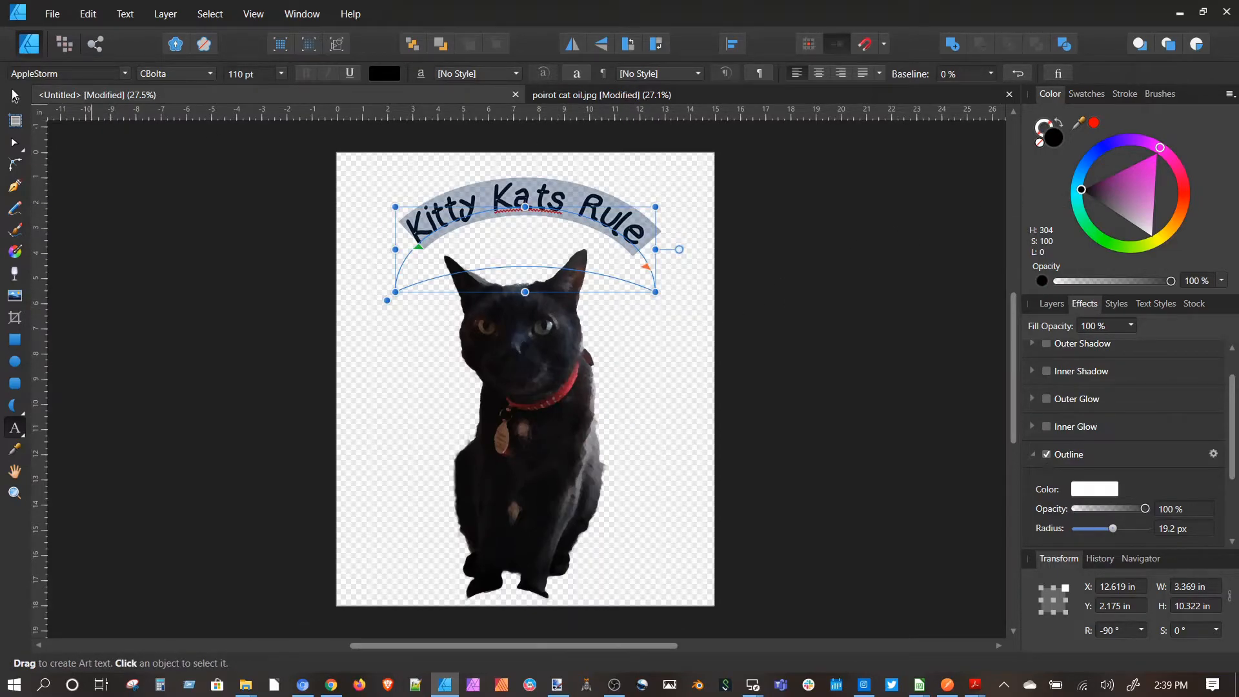
- Try a white Outline effect with a 1.3 px radius on the cat
left_click(14, 97)
left_click(566, 364)
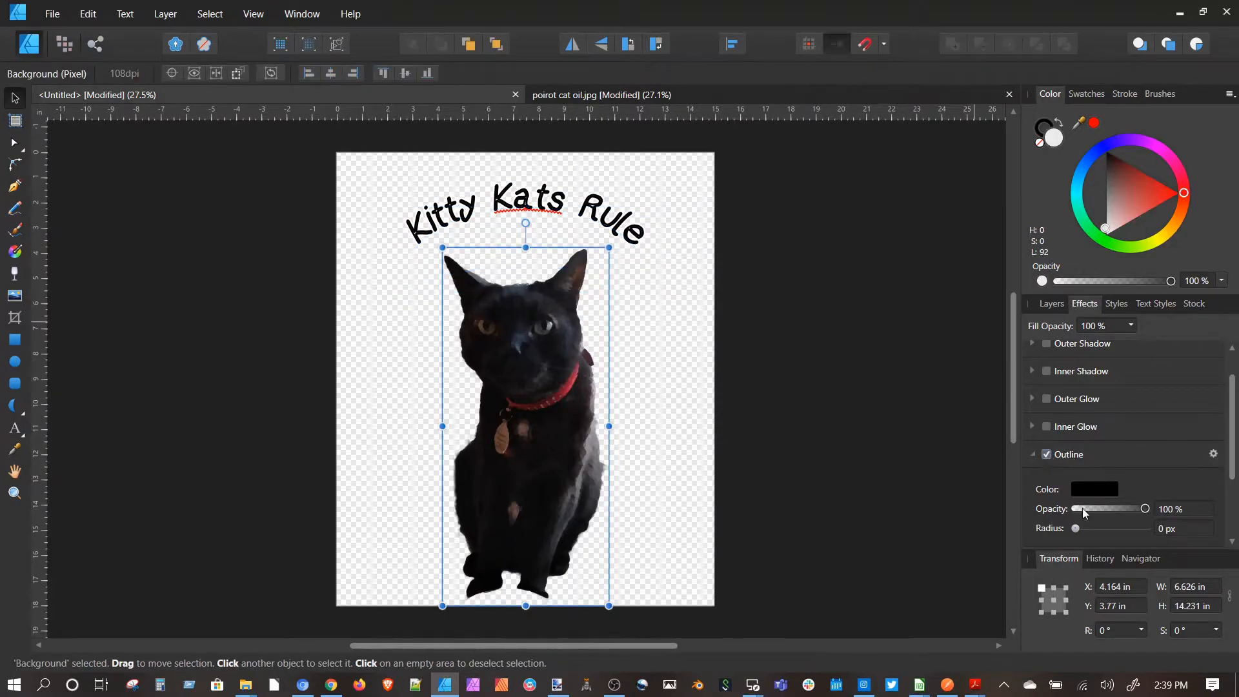
left_click(1088, 492)
left_click_drag(1075, 381, 1056, 471)
left_click_drag(1077, 528, 1092, 531)
left_click(952, 408)
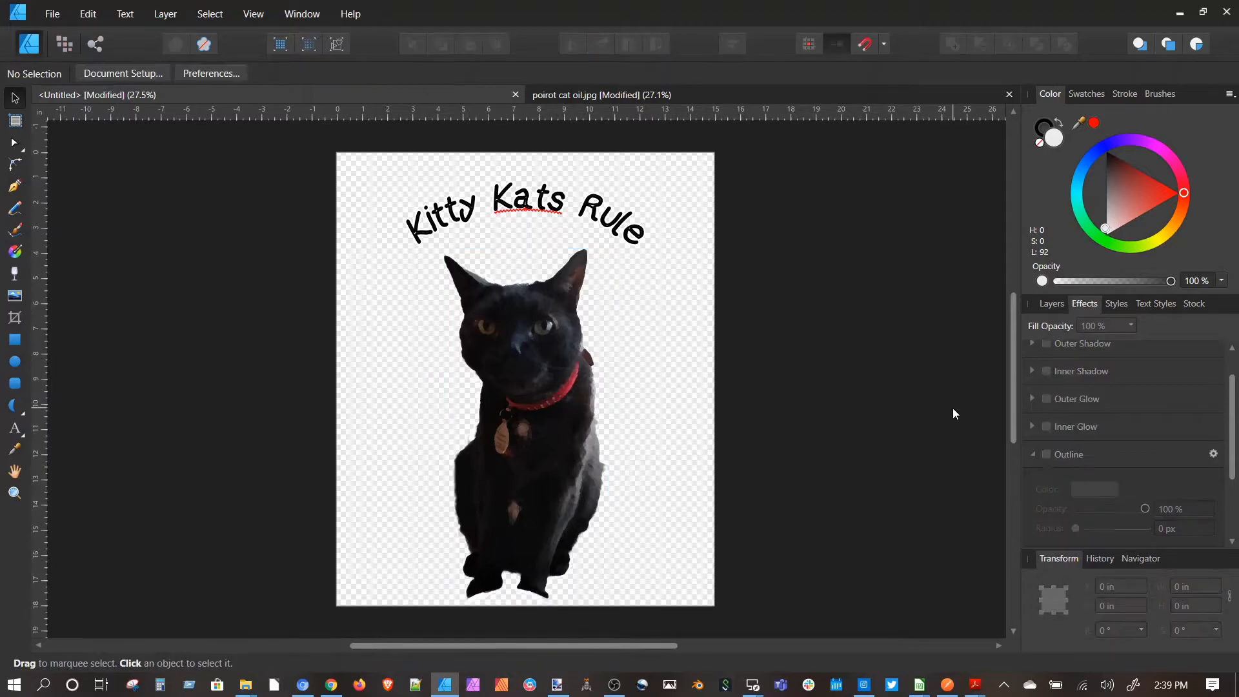
- Add a new pixel layer and place it beneath the cat's Background layer
left_click(1051, 305)
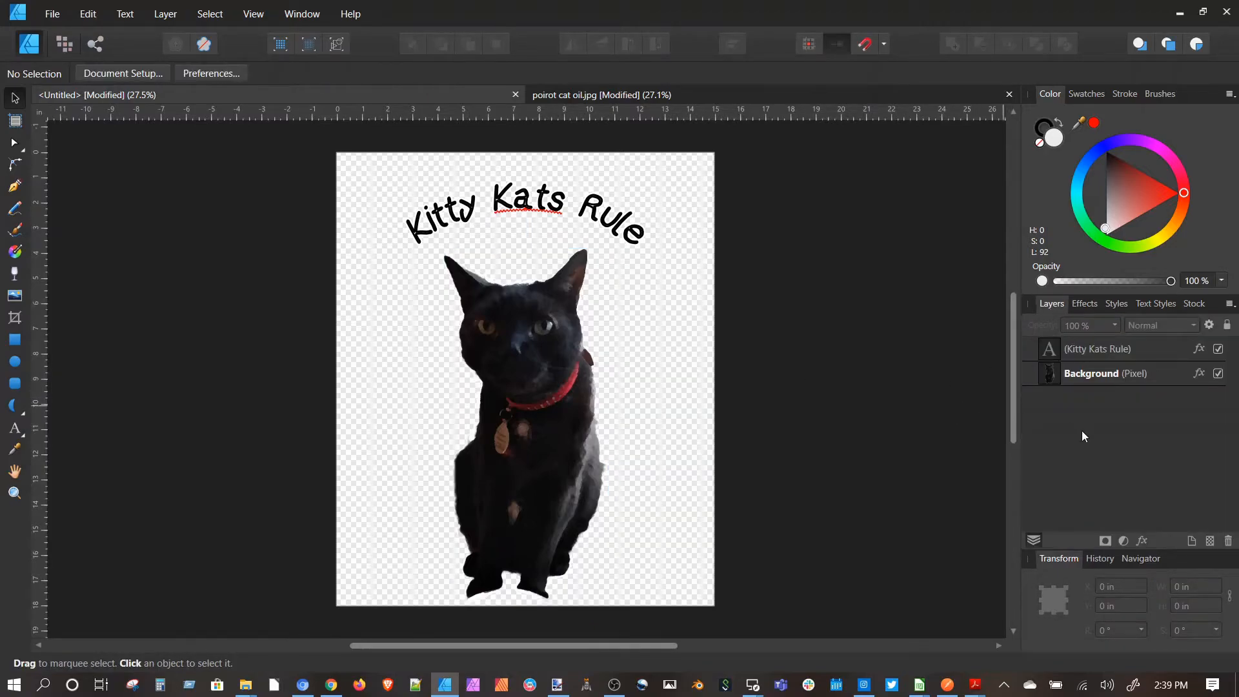
left_click(1191, 540)
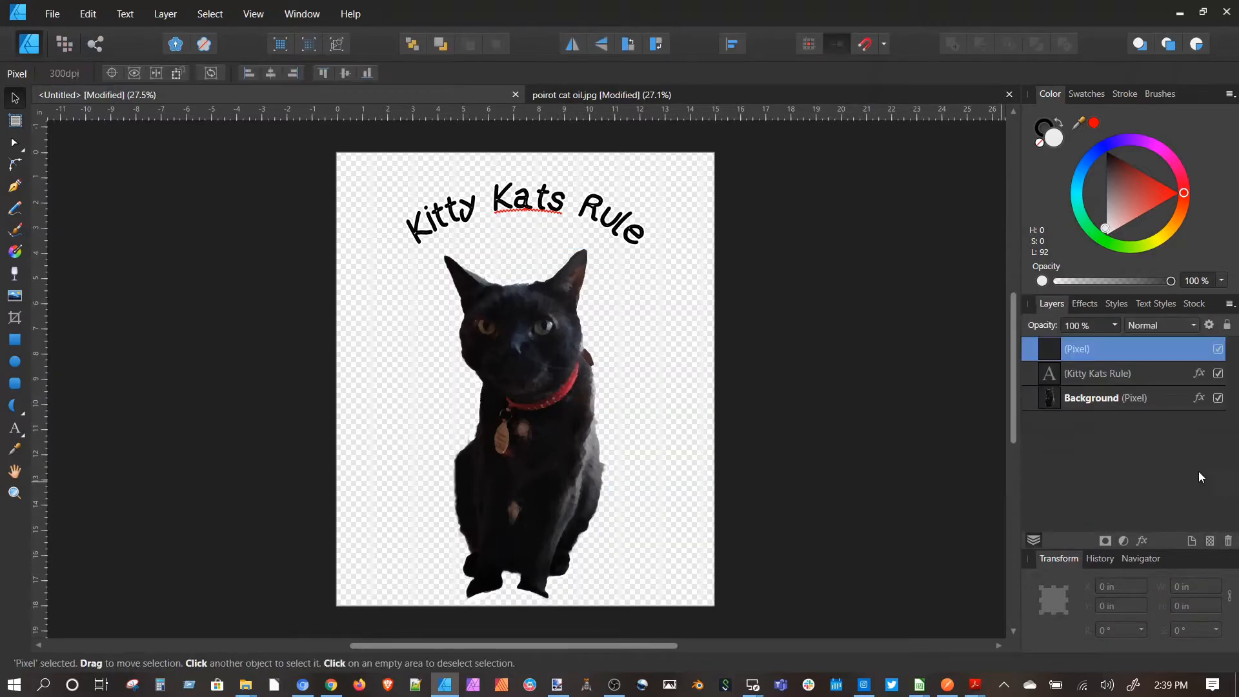
left_click_drag(1133, 346, 1078, 415)
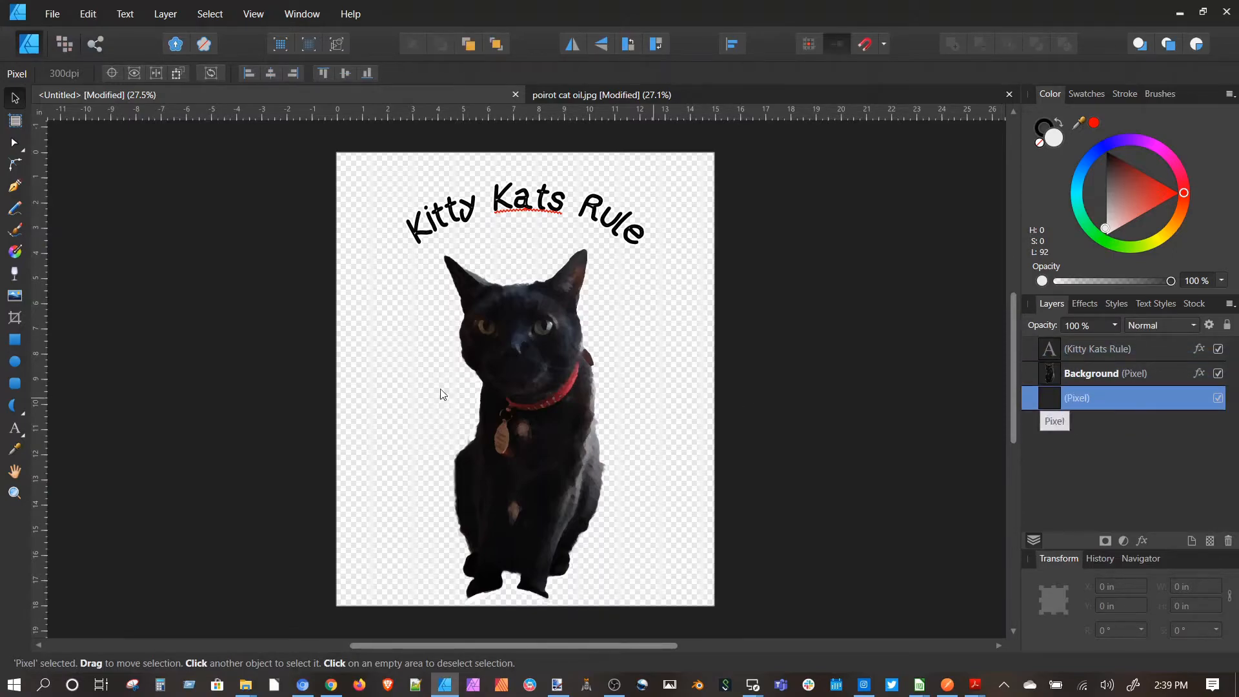
- Switch to the Pixel Persona and flood fill the new bottom layer with black
left_click(64, 45)
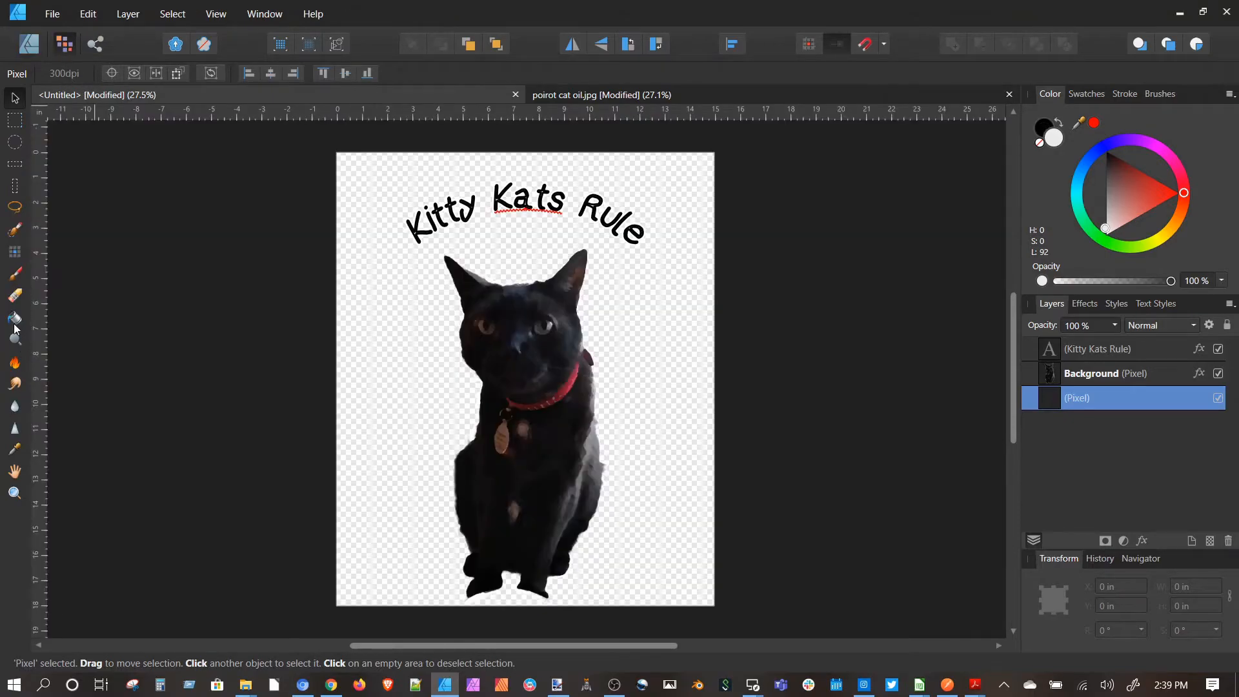
left_click(15, 323)
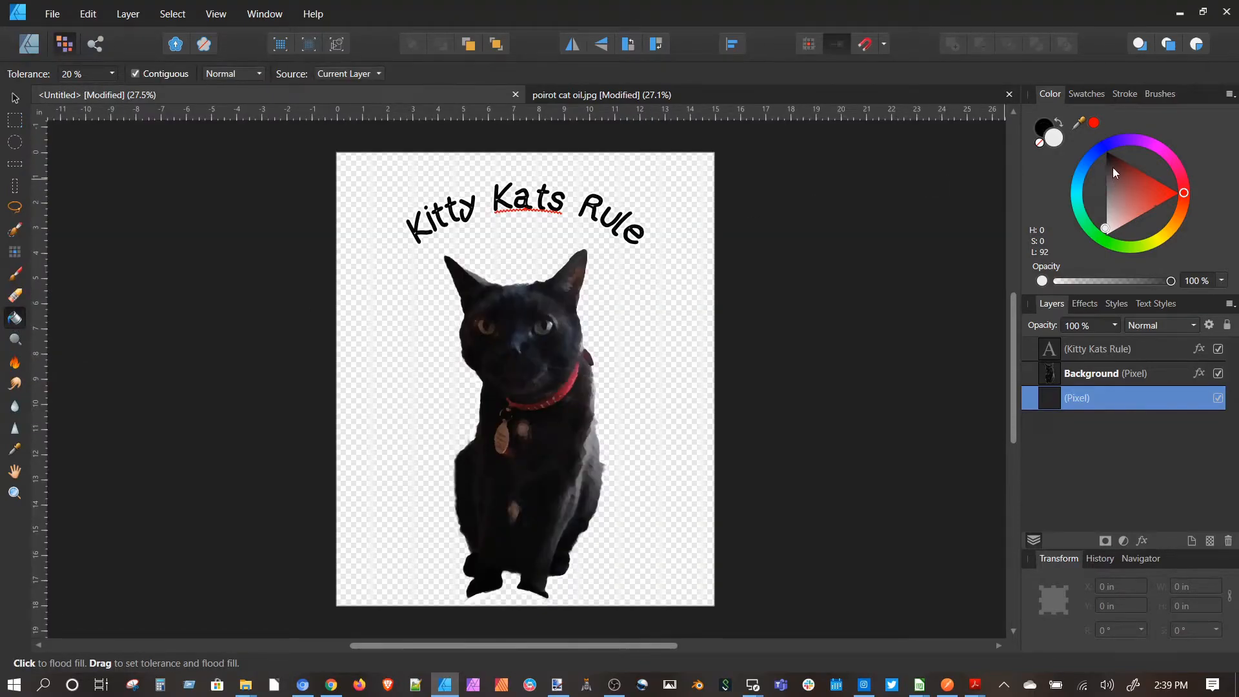
left_click_drag(1113, 168, 1105, 153)
left_click(921, 315)
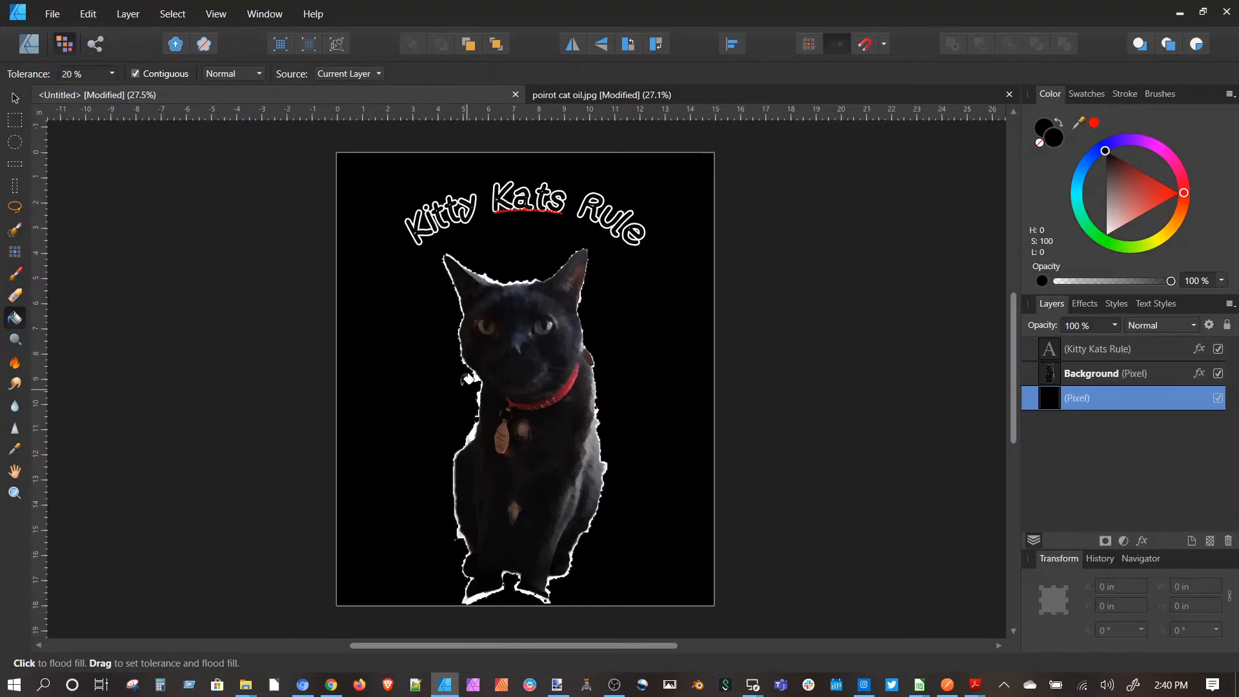
- Turn off the Outline effect on the cat's Background layer
left_click(1099, 376)
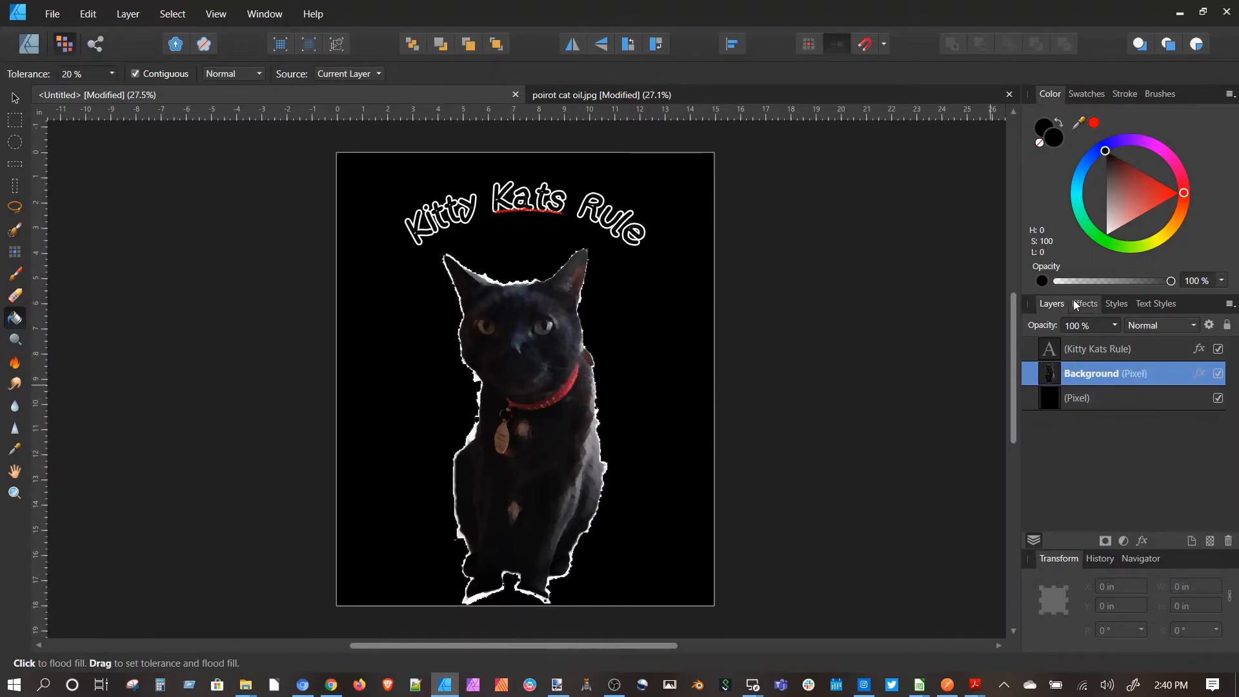
left_click(1084, 304)
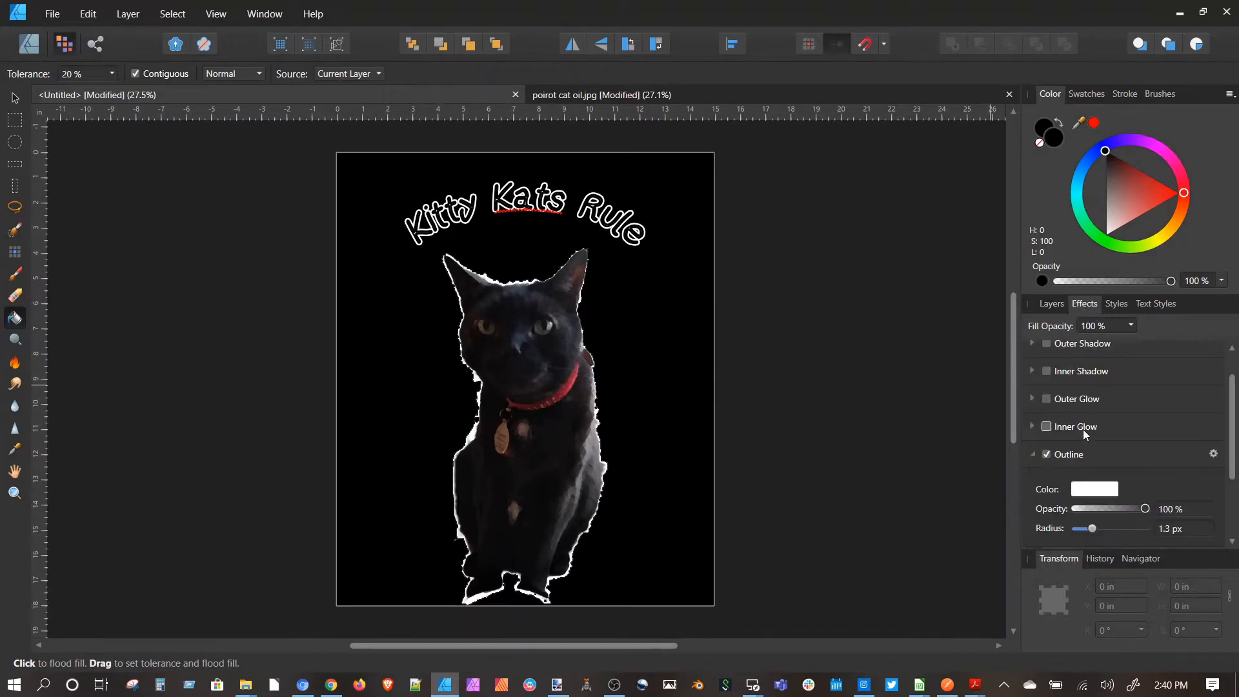
left_click(1047, 454)
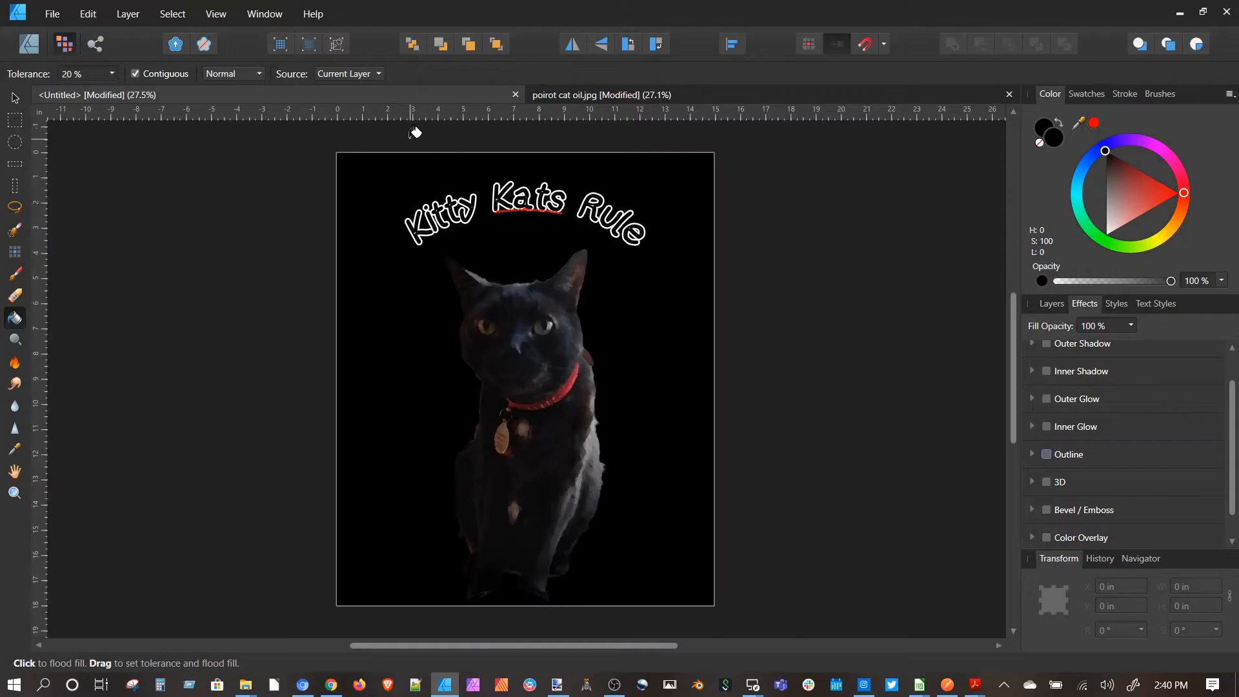
- In poirot cat oil.jpg, refine the cat selection with 15.1 px smoothing and a 3.5 px feather, and apply it
left_click(606, 95)
key("w")
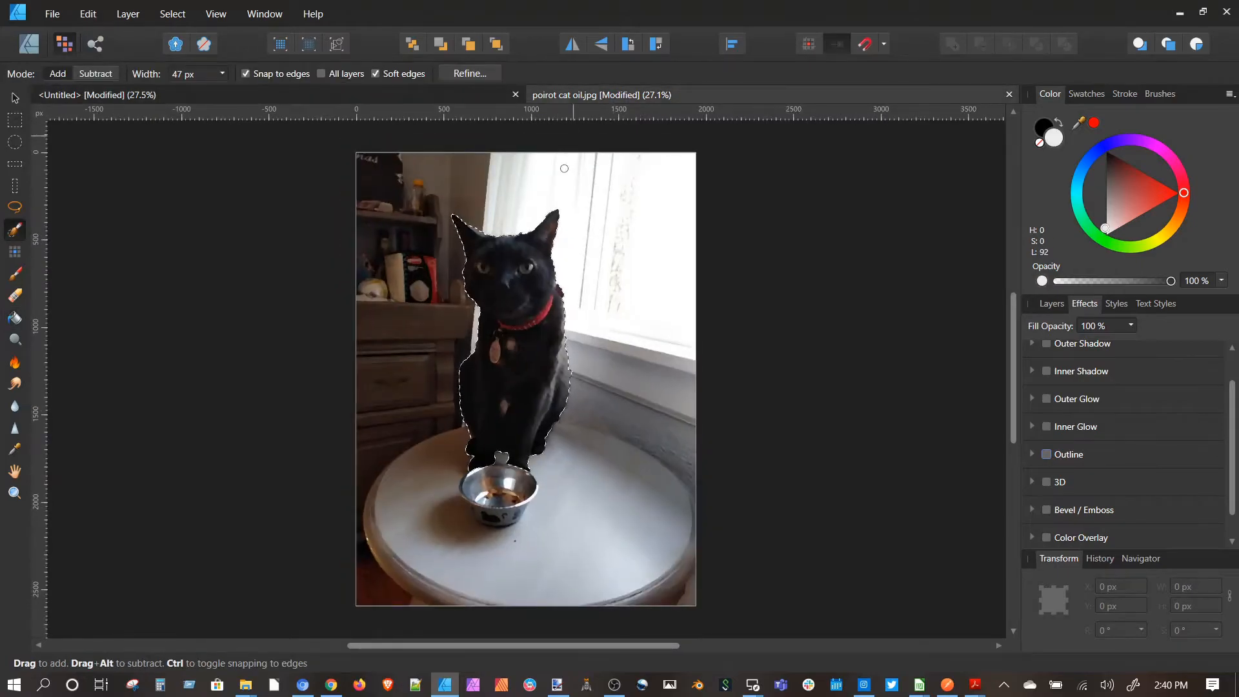
key("ctrl+alt+r")
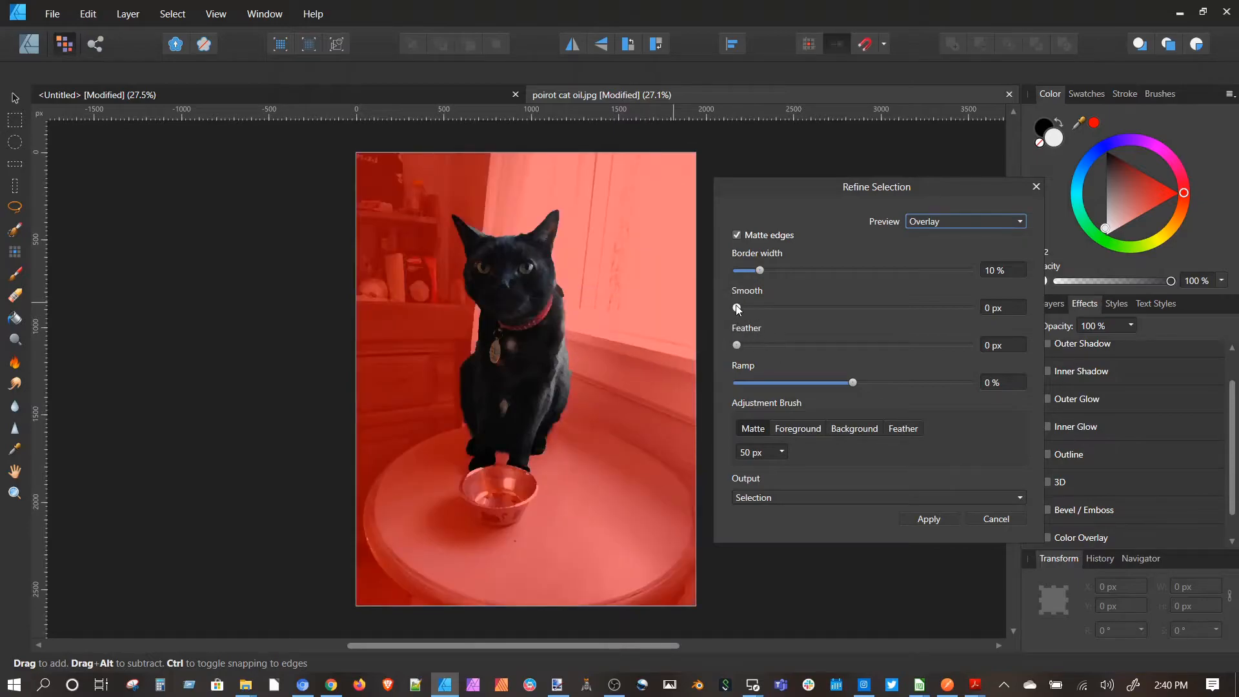
left_click_drag(738, 308, 772, 308)
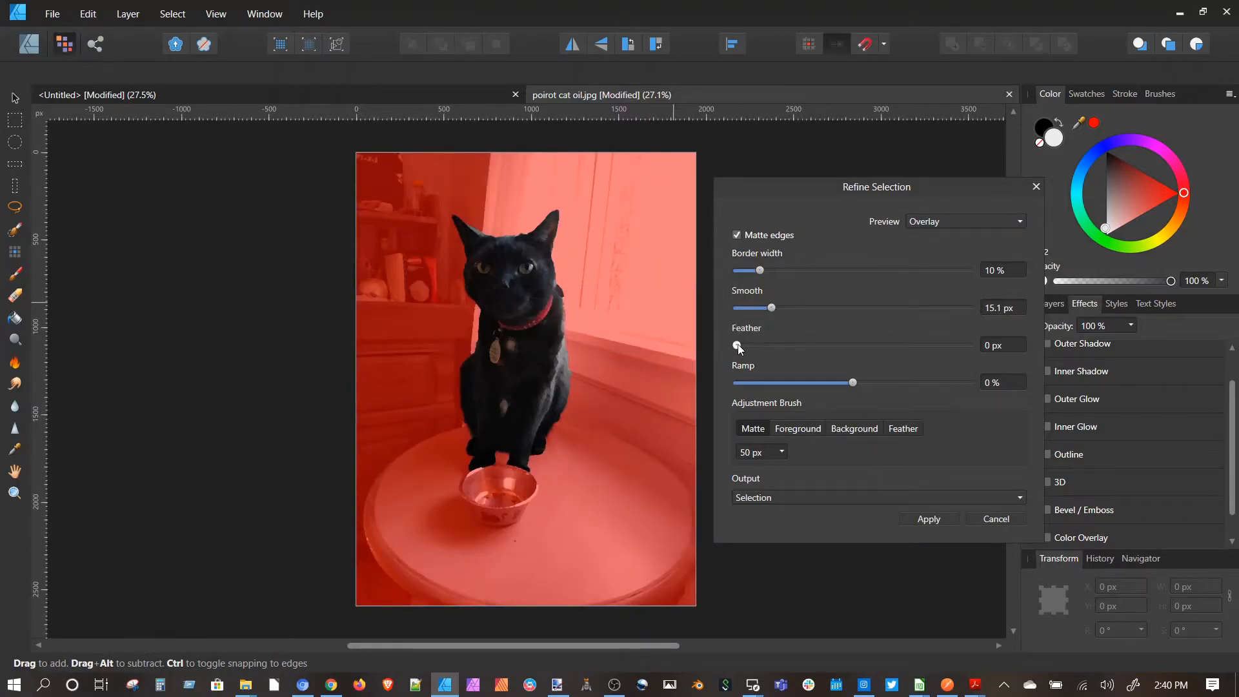
left_click_drag(738, 346, 747, 346)
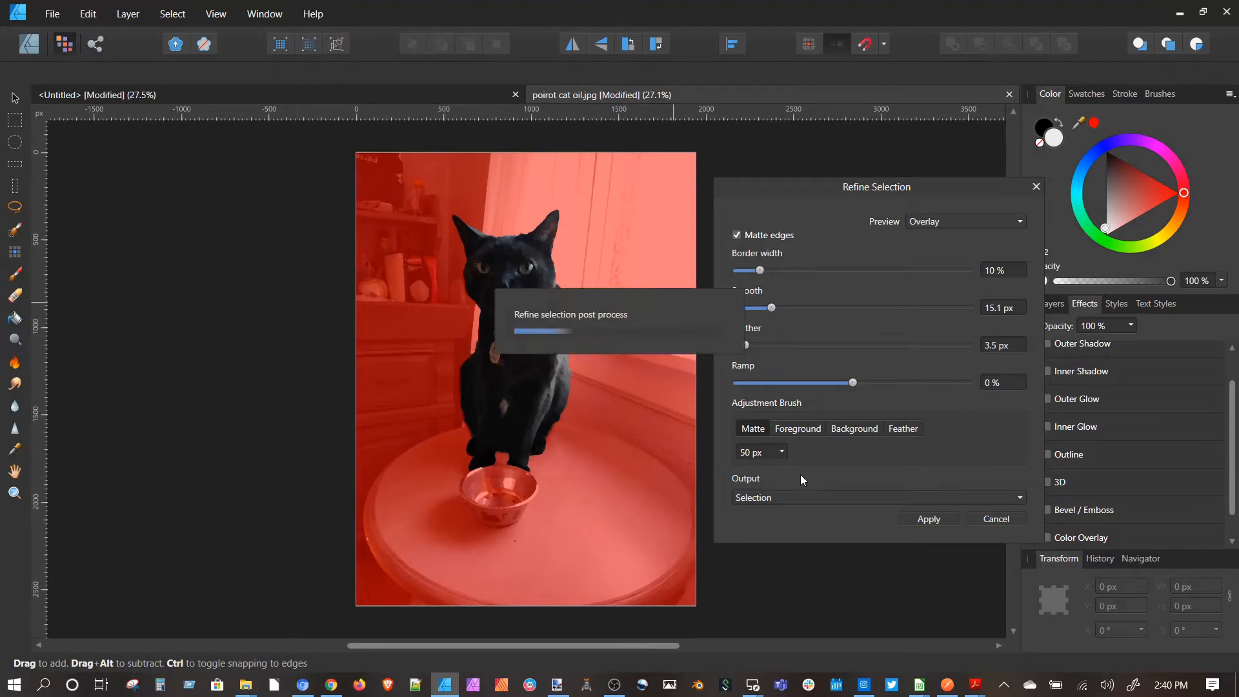
left_click(915, 518)
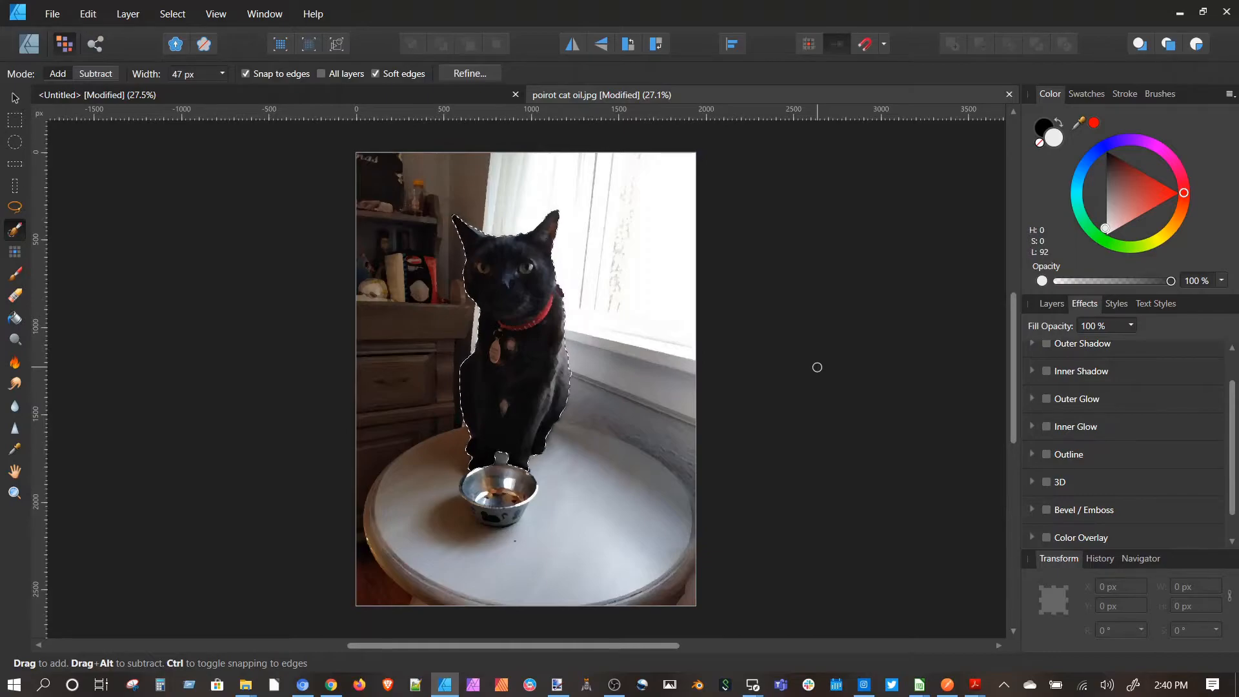
- Replace the cat in the untitled lettering document with the refined cut-out from the photo
left_click(296, 94)
key("g")
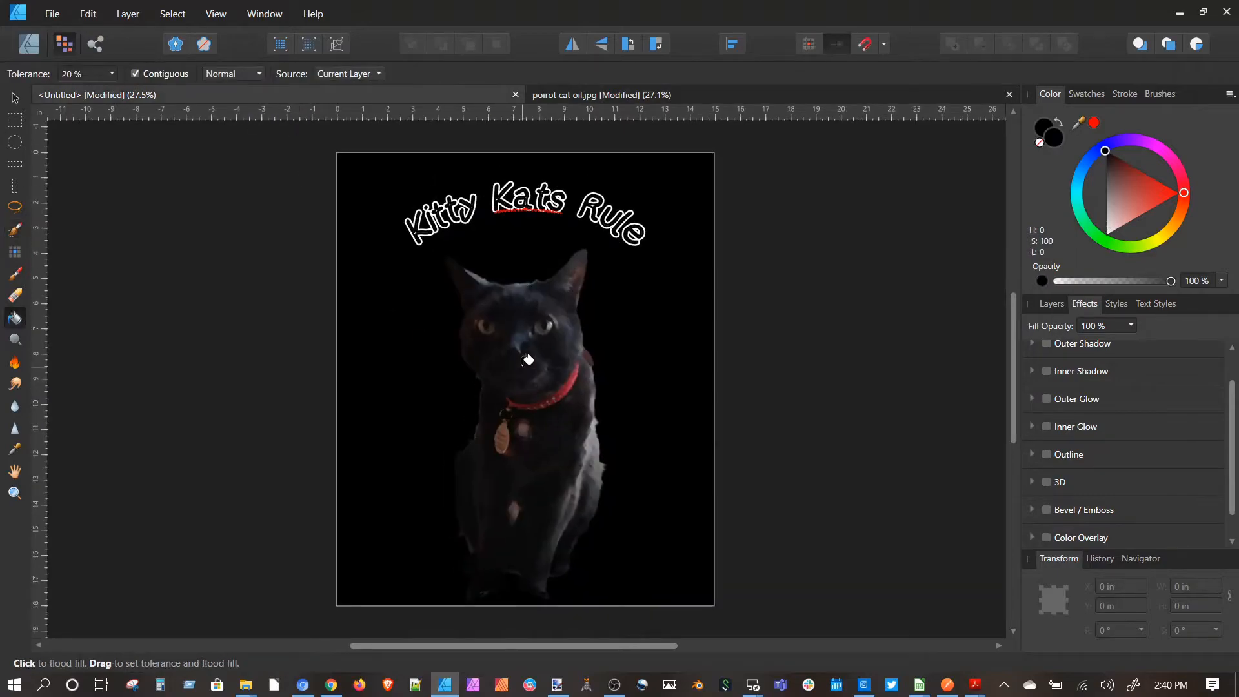
left_click(15, 98)
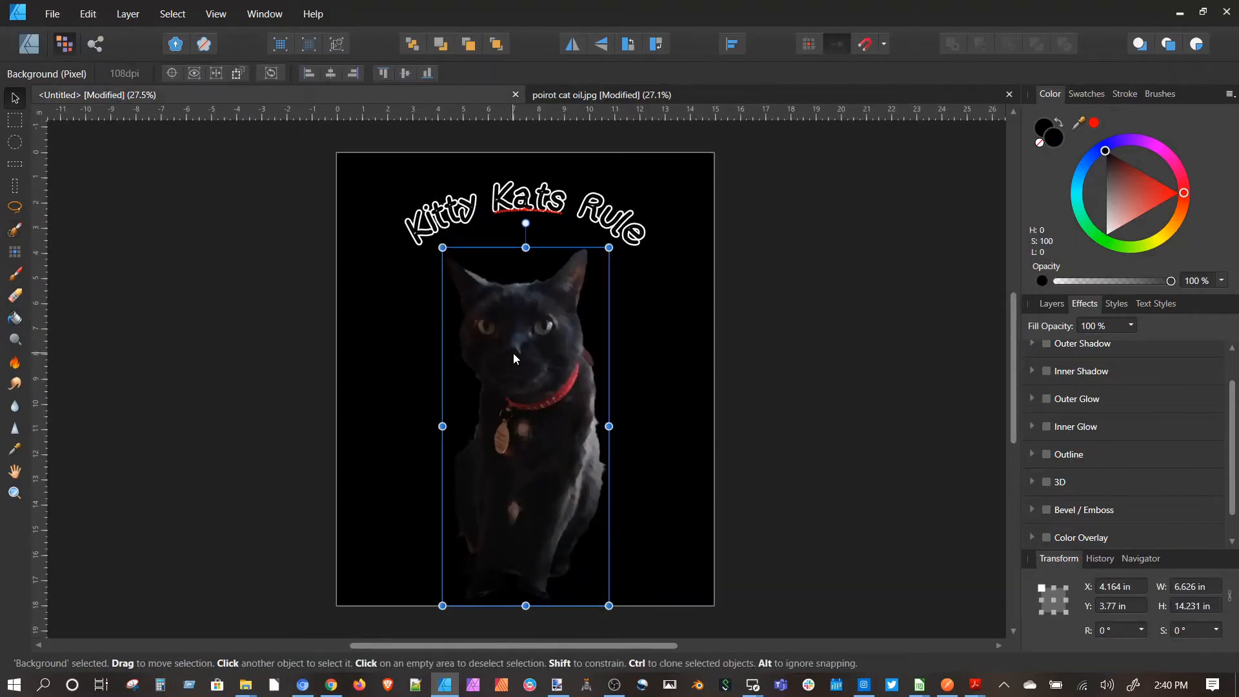
key("Delete")
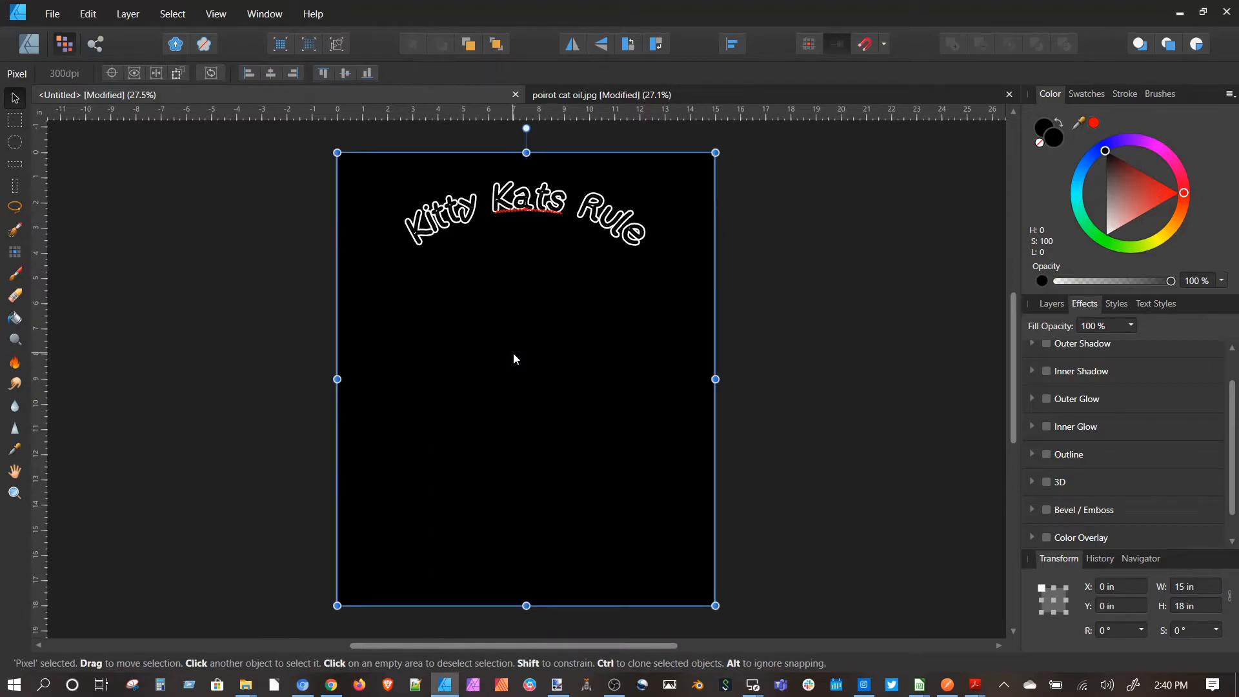
key("ctrl+z")
- Scale the new cat to about 6.75 × 14.48 in and position it beneath the arched lettering
left_click_drag(513, 352, 571, 381)
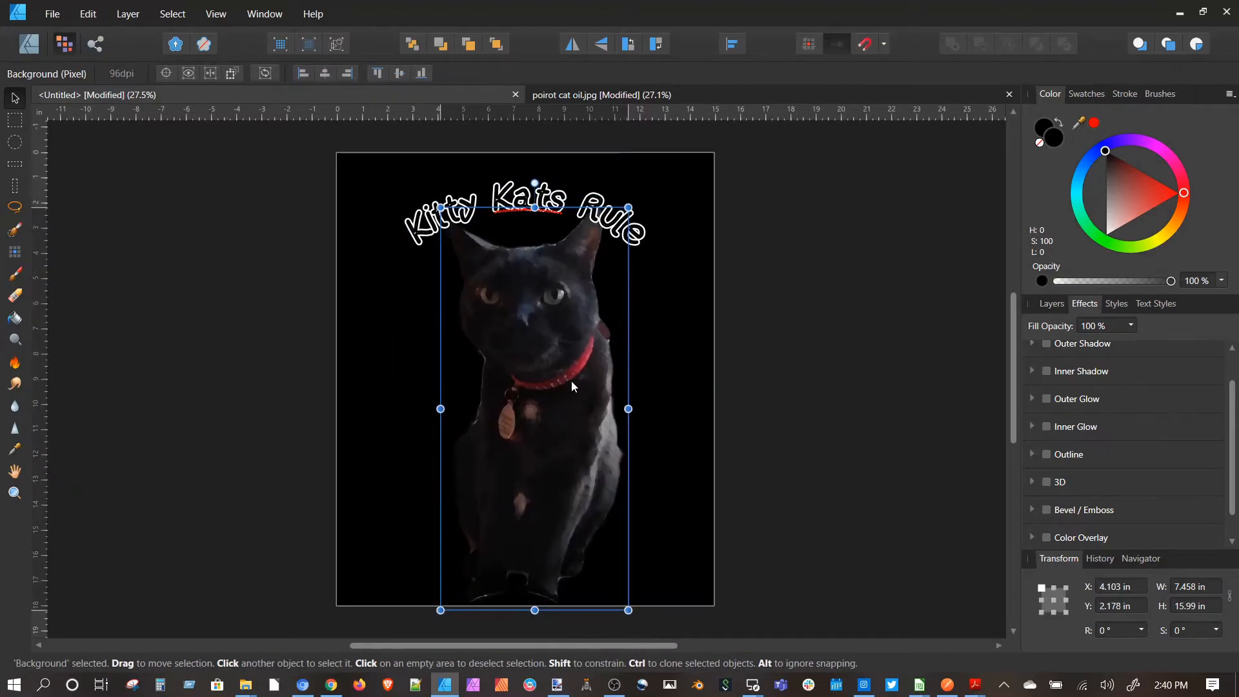
left_click_drag(624, 612, 590, 526)
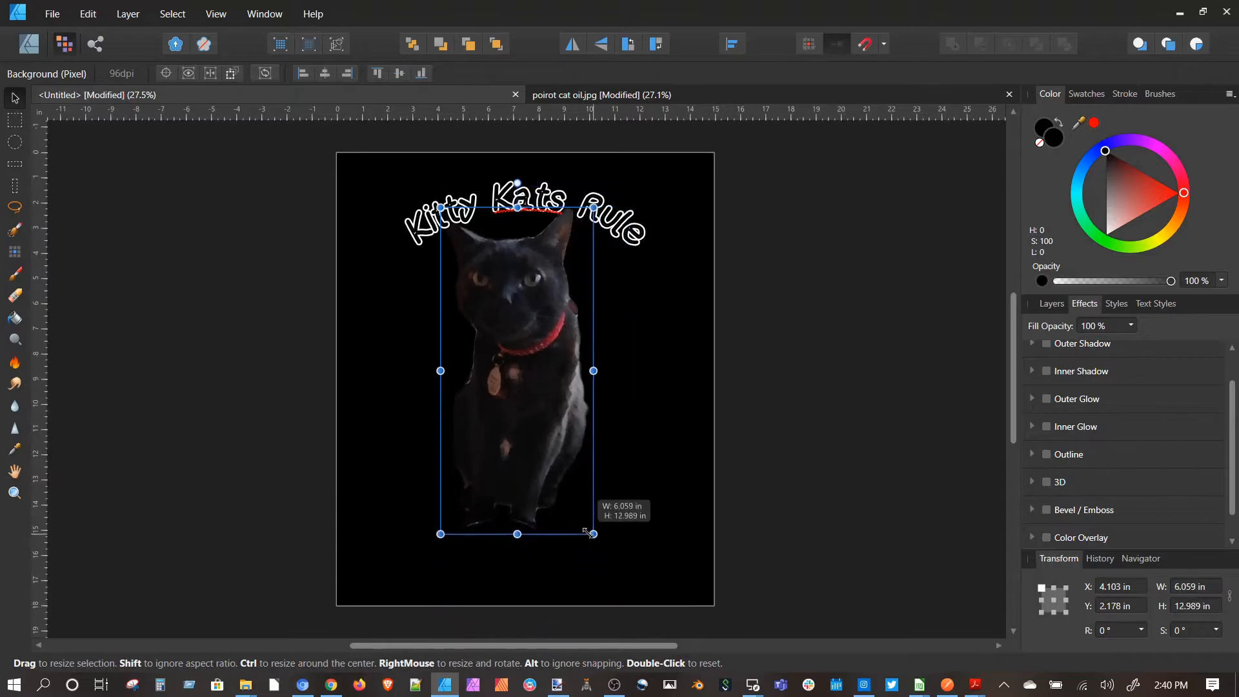
left_click_drag(547, 468, 550, 500)
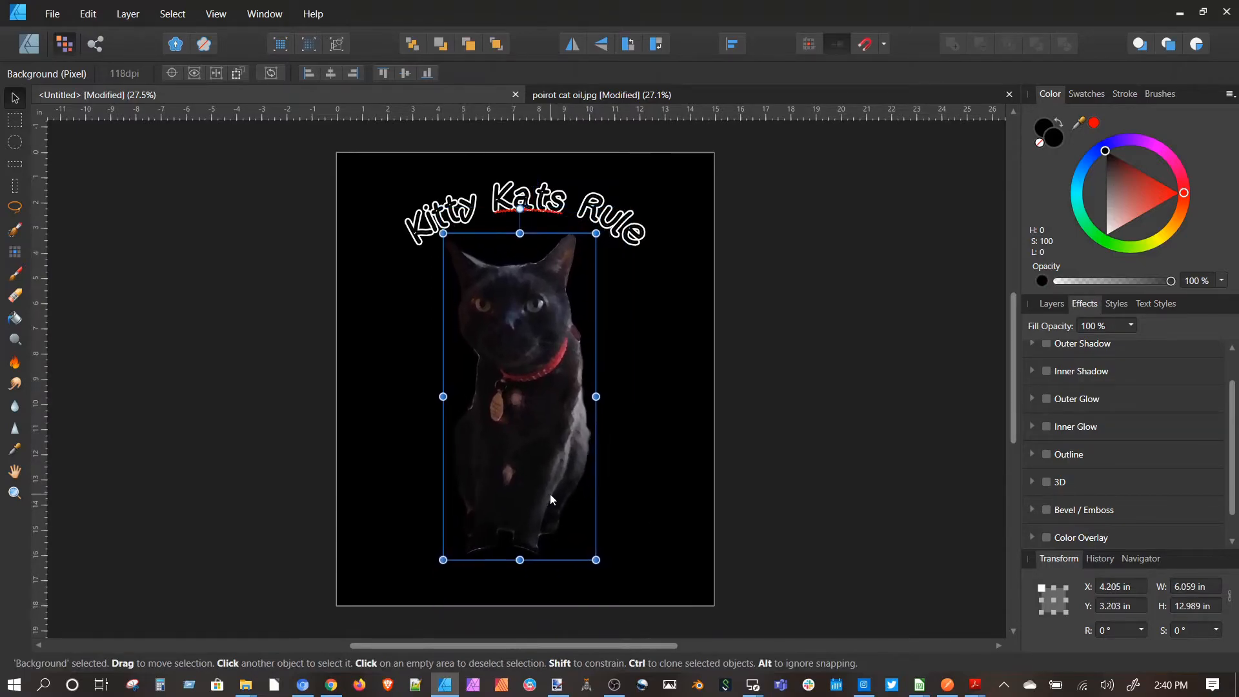
left_click_drag(595, 563, 615, 595)
left_click_drag(550, 478, 558, 476)
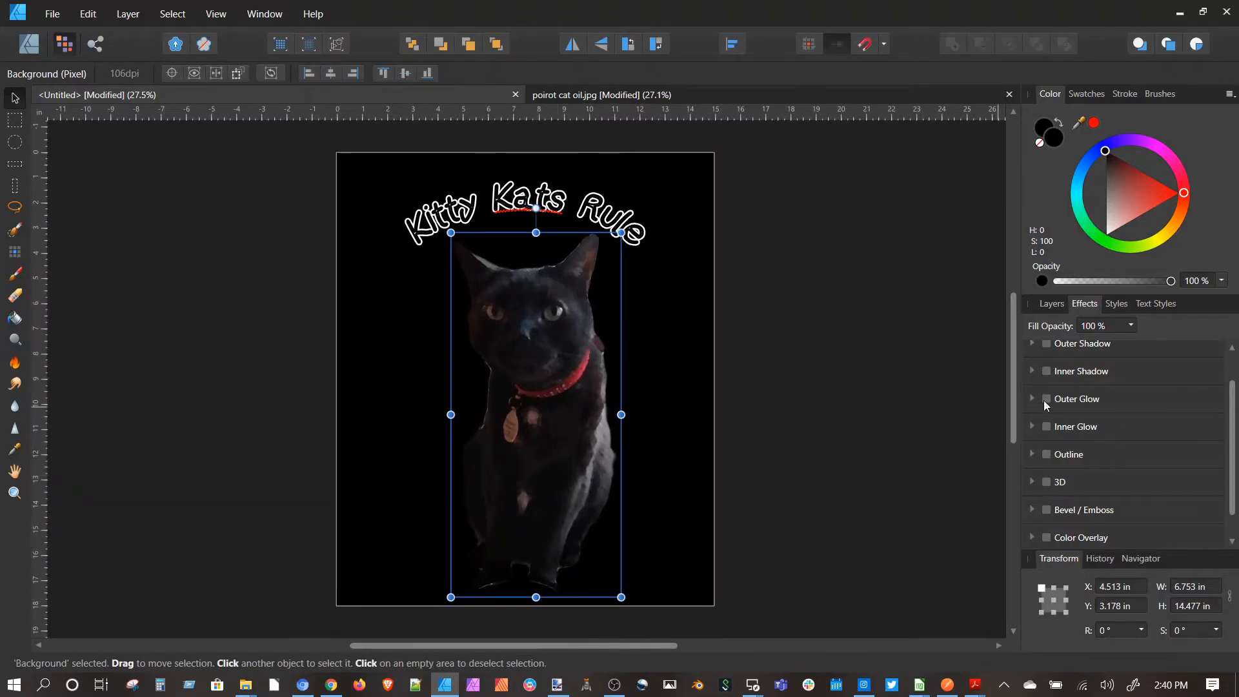
- Enable a white Outline effect on the new cat with a 100 px radius
left_click(1047, 456)
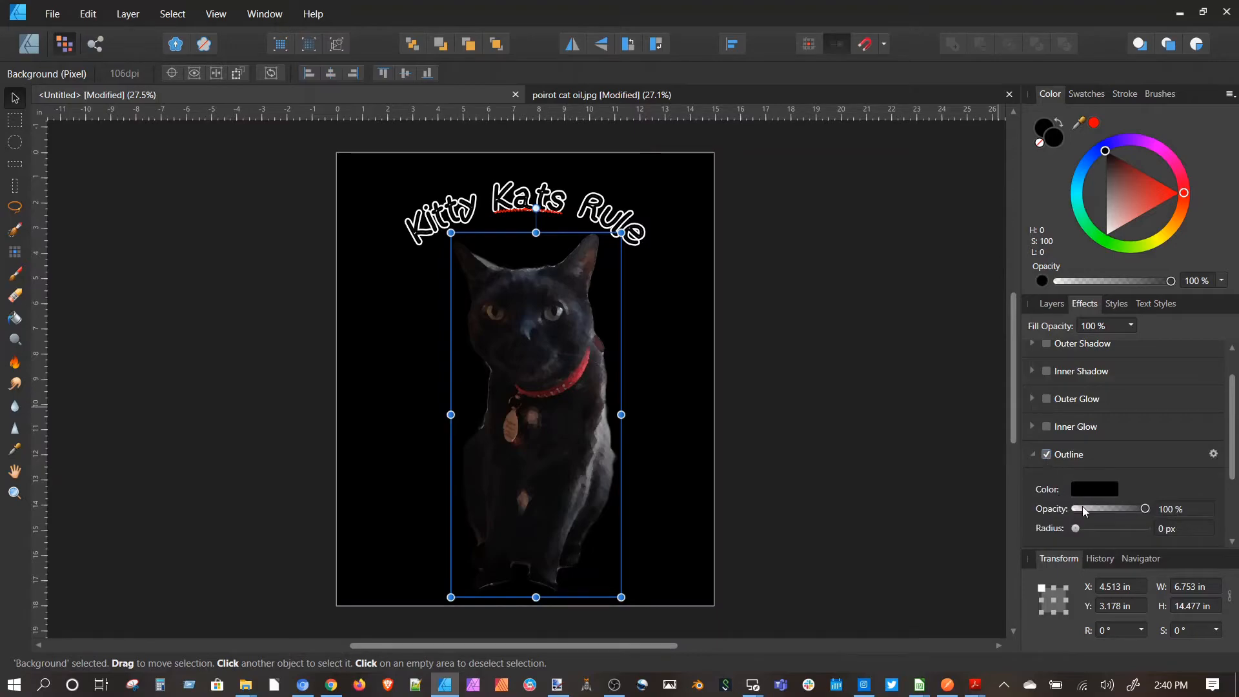
left_click(1095, 489)
left_click_drag(1076, 398, 1068, 435)
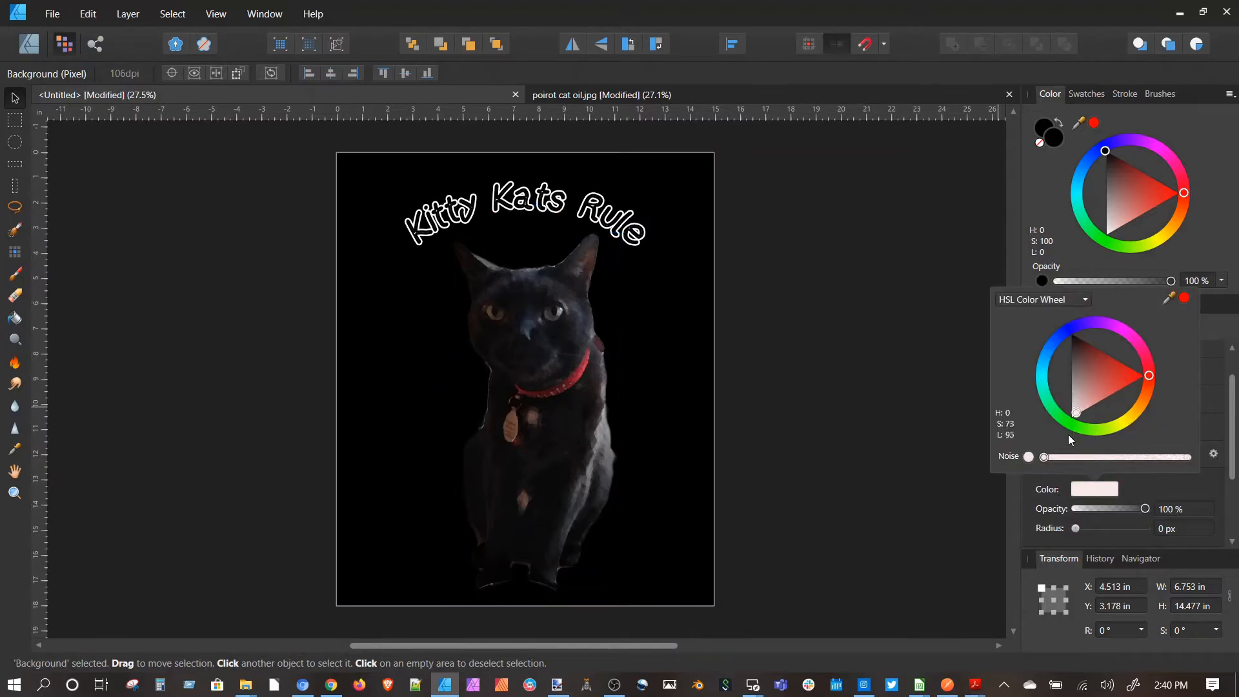
left_click(1228, 314)
left_click_drag(1076, 529, 1155, 538)
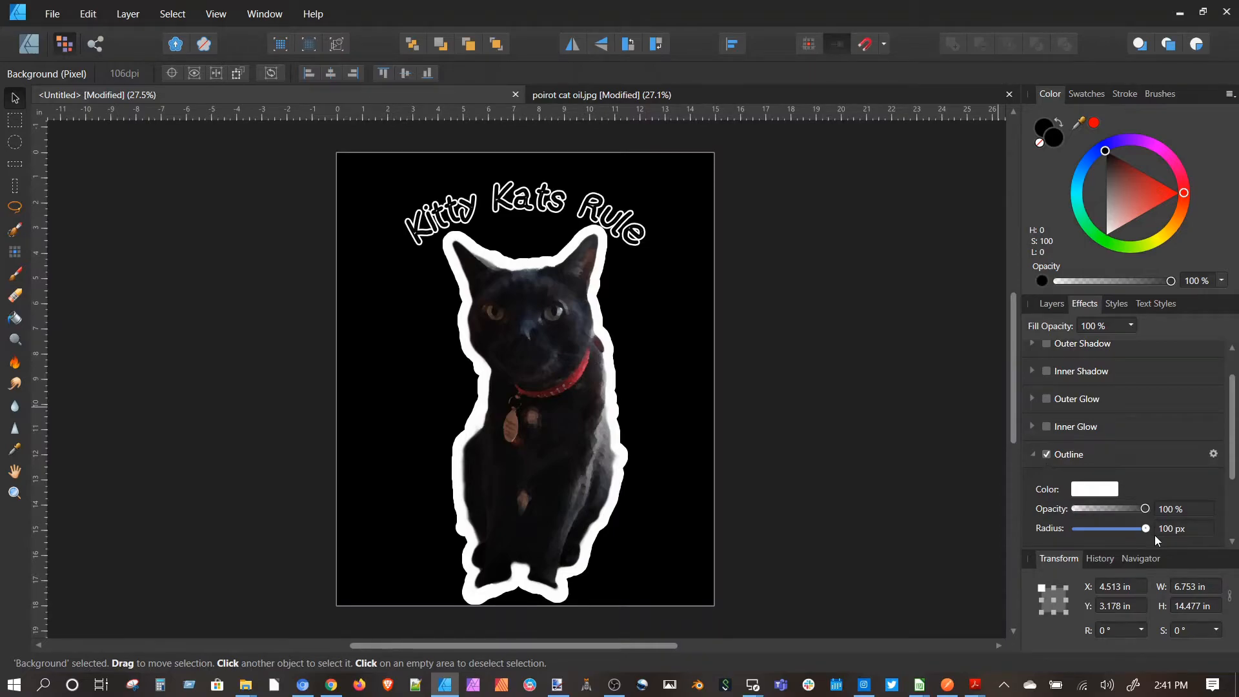
- Try magenta as the cat's outline colour and return it to white
left_click(1098, 490)
left_click(1124, 328)
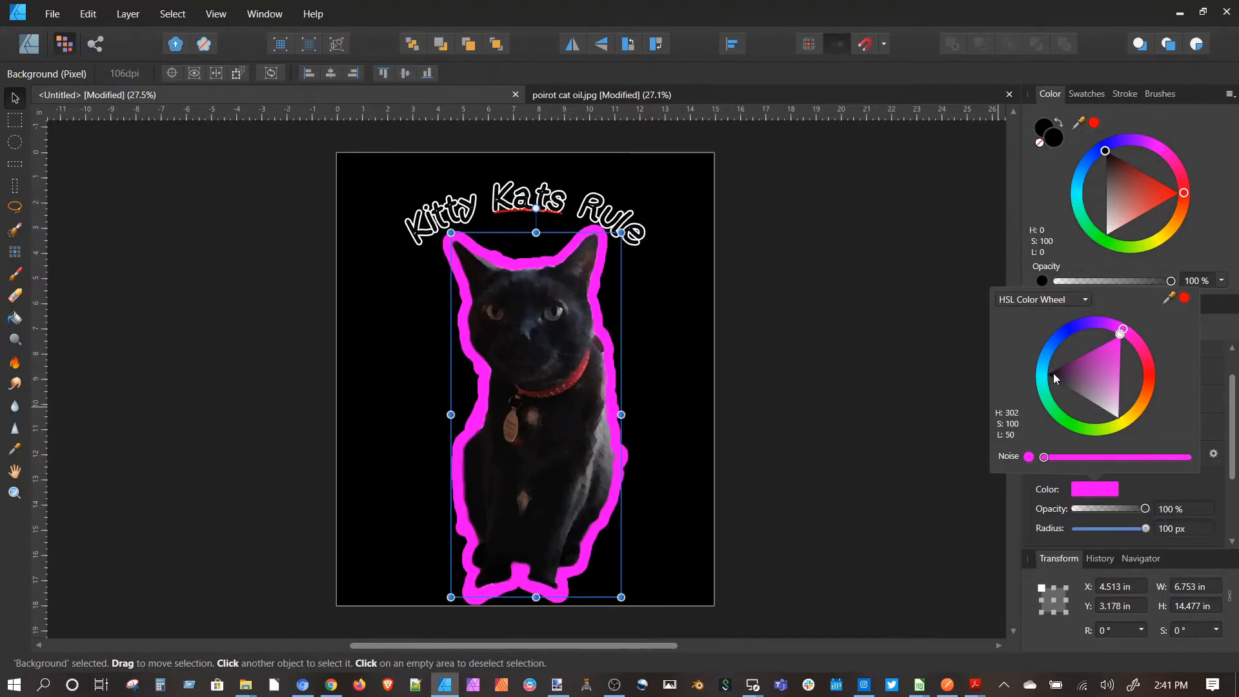
left_click_drag(1110, 404, 1130, 448)
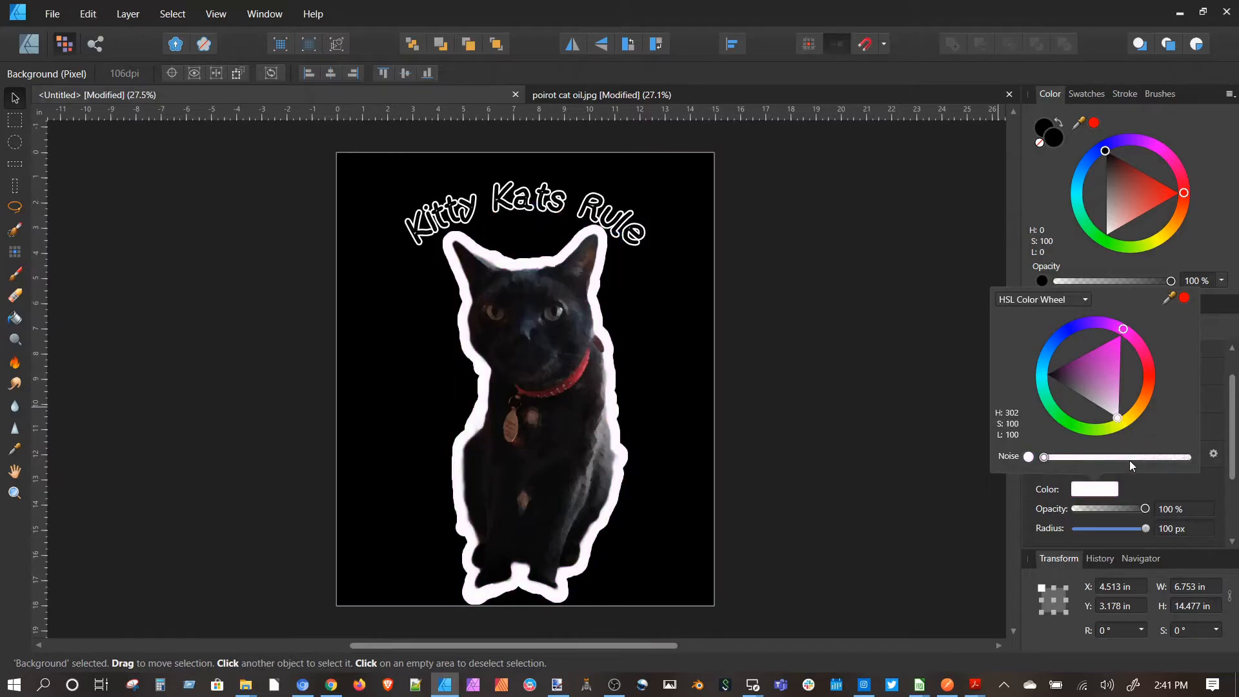
left_click(1224, 330)
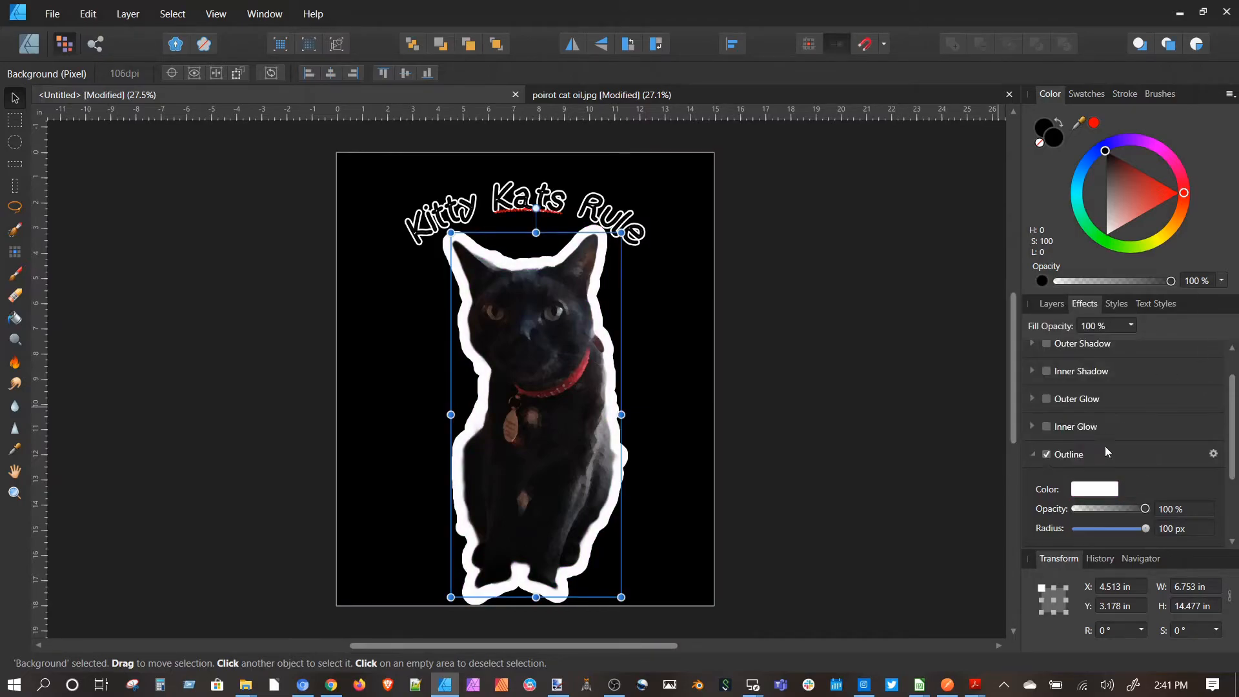
- Try the cat's white outline at a 0 px radius, then set the radius to 49.9 px
left_click_drag(1145, 528, 1033, 540)
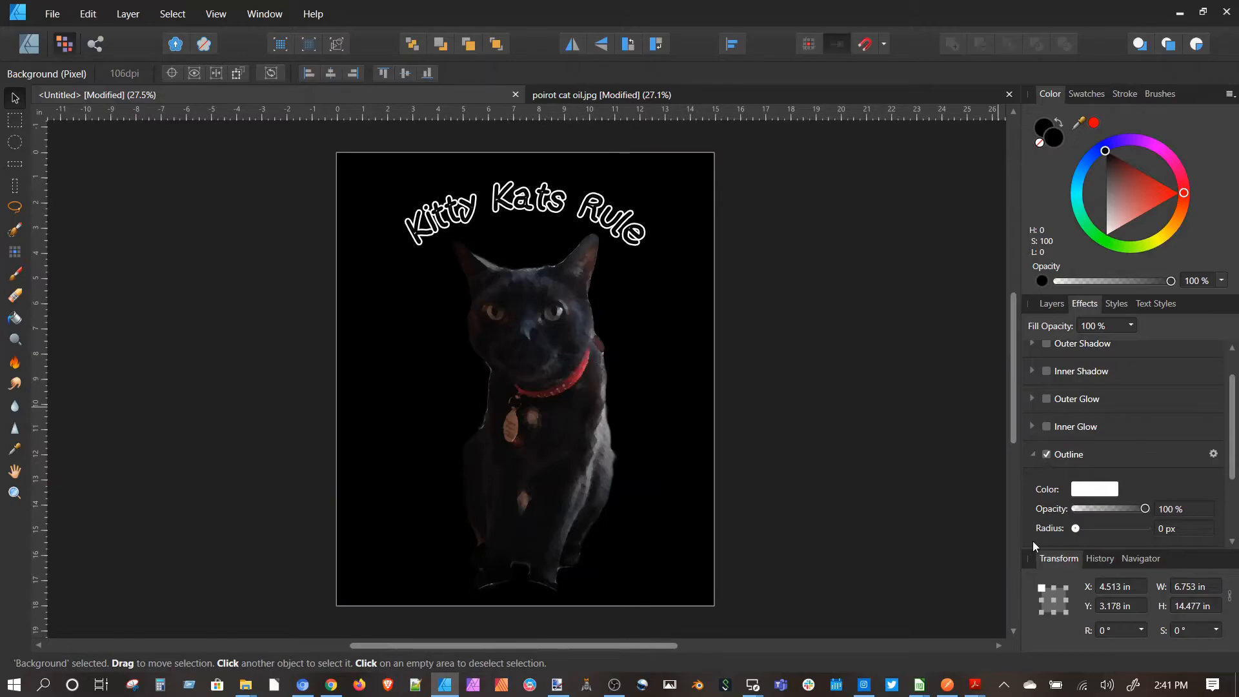
left_click_drag(1033, 541, 1063, 541)
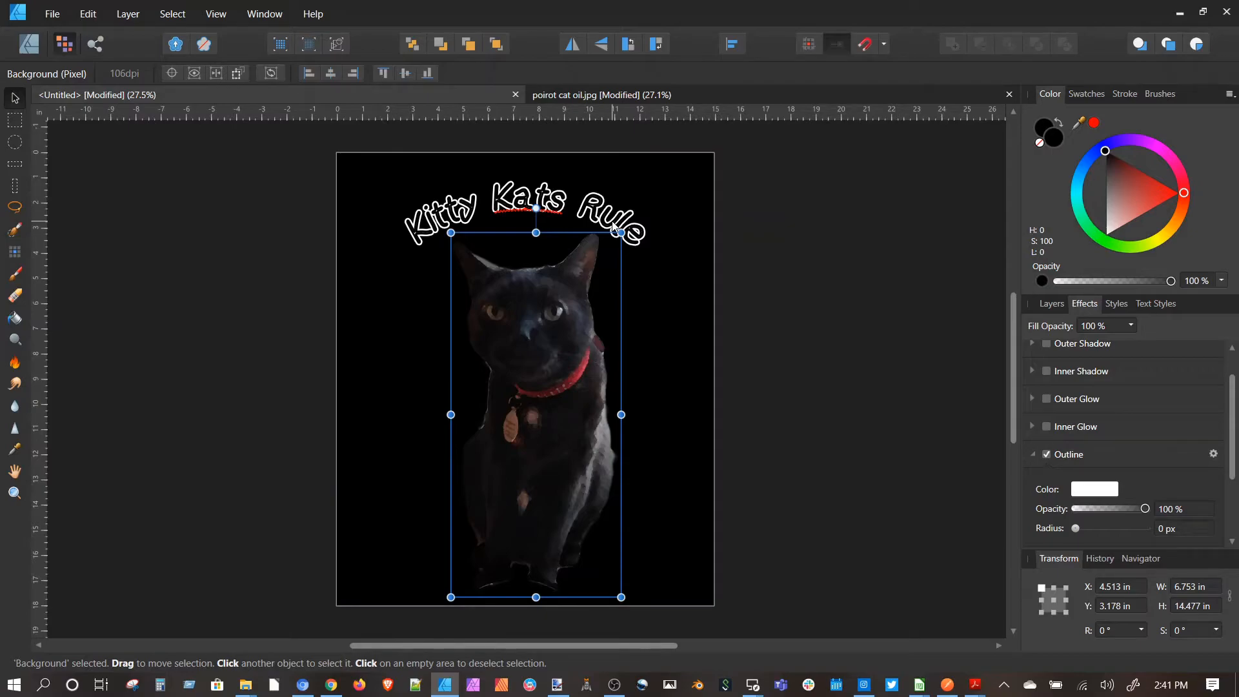
left_click(765, 289)
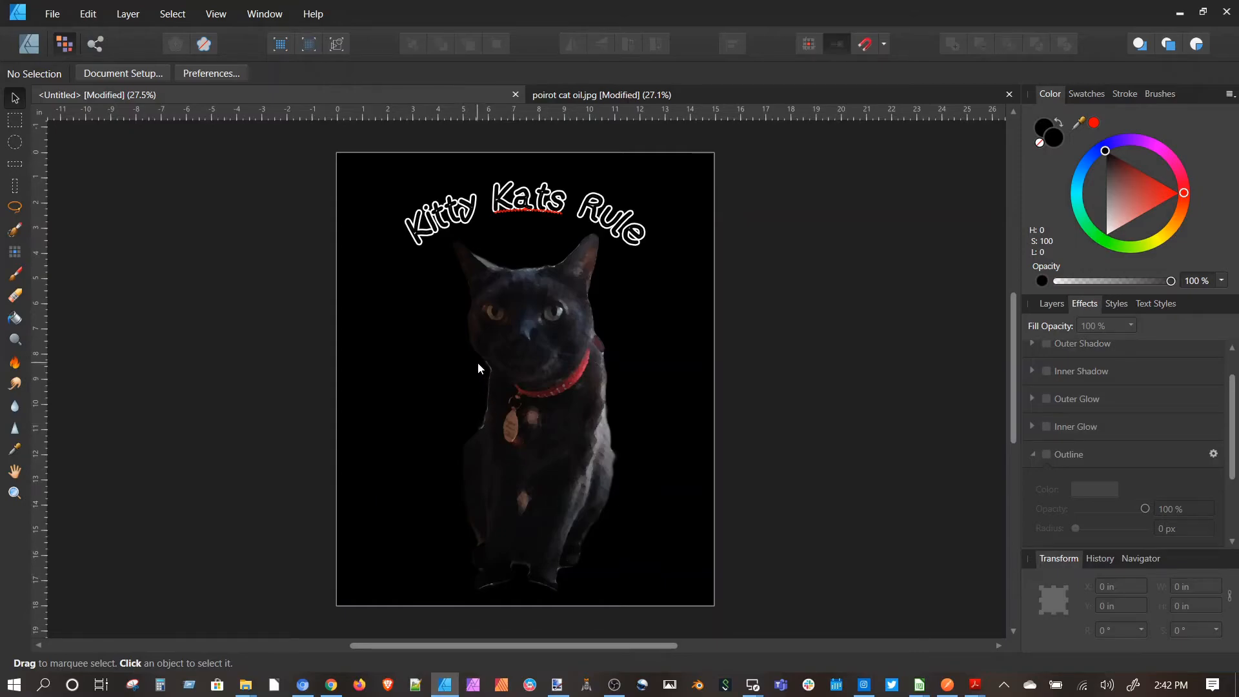
left_click(22, 50)
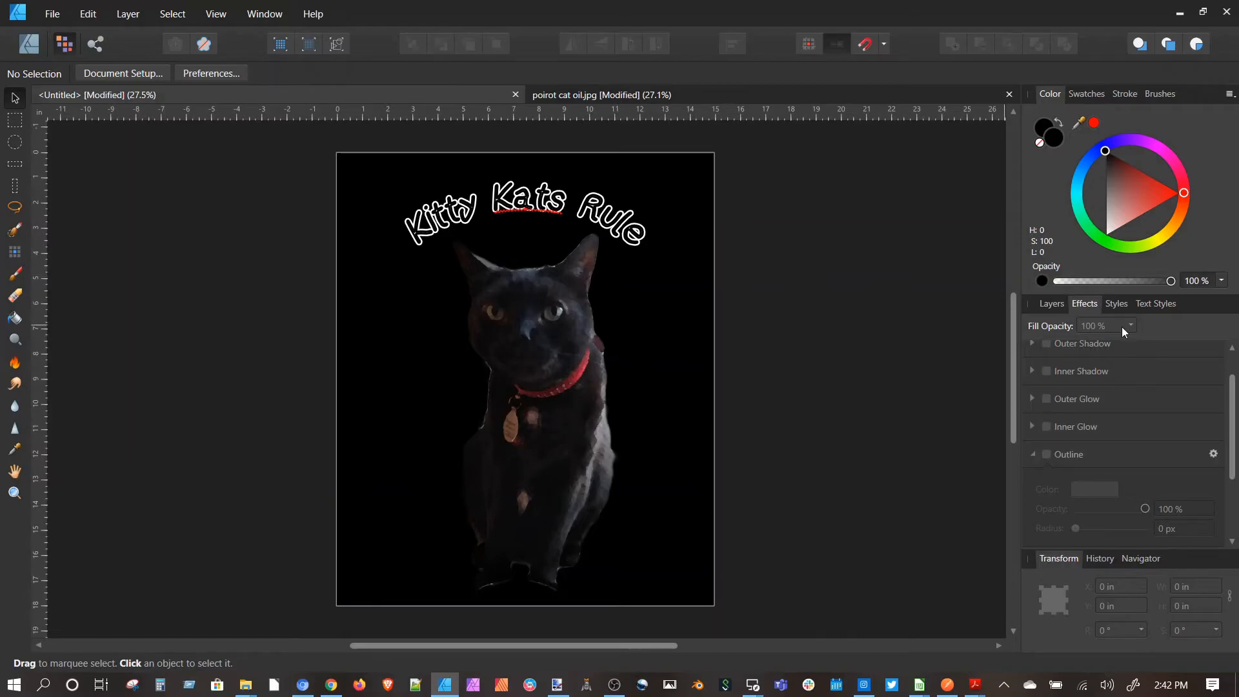
left_click(537, 370)
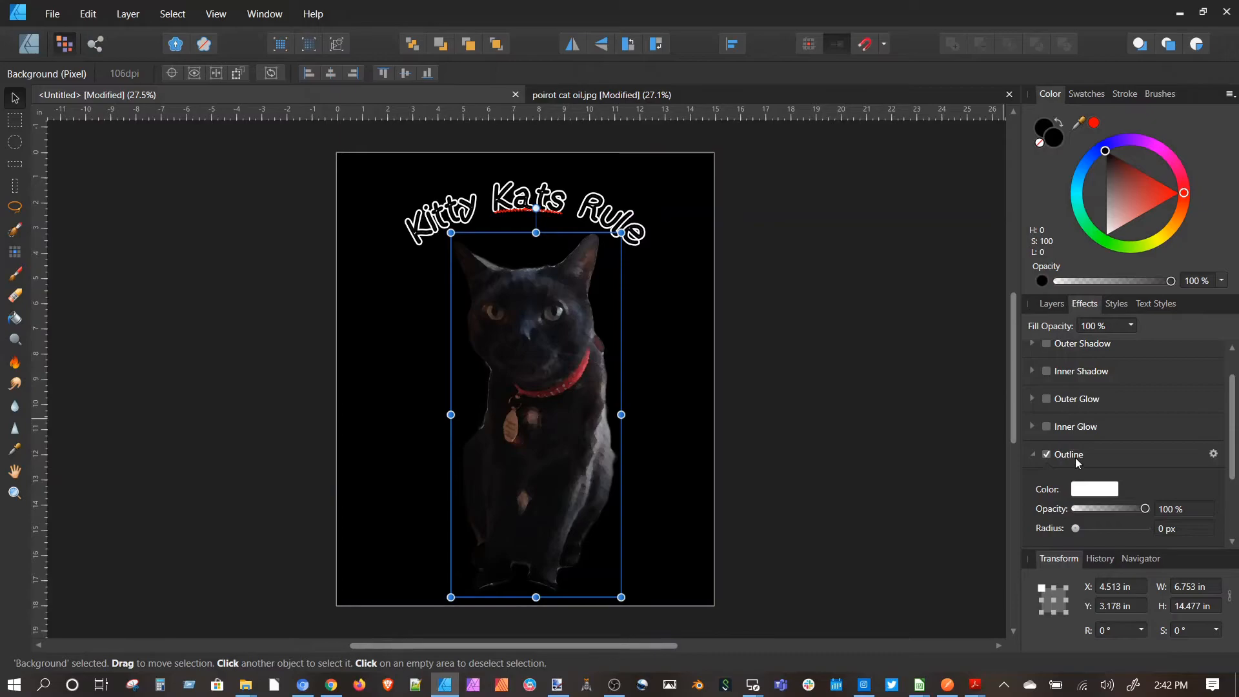
left_click_drag(1075, 528, 1139, 534)
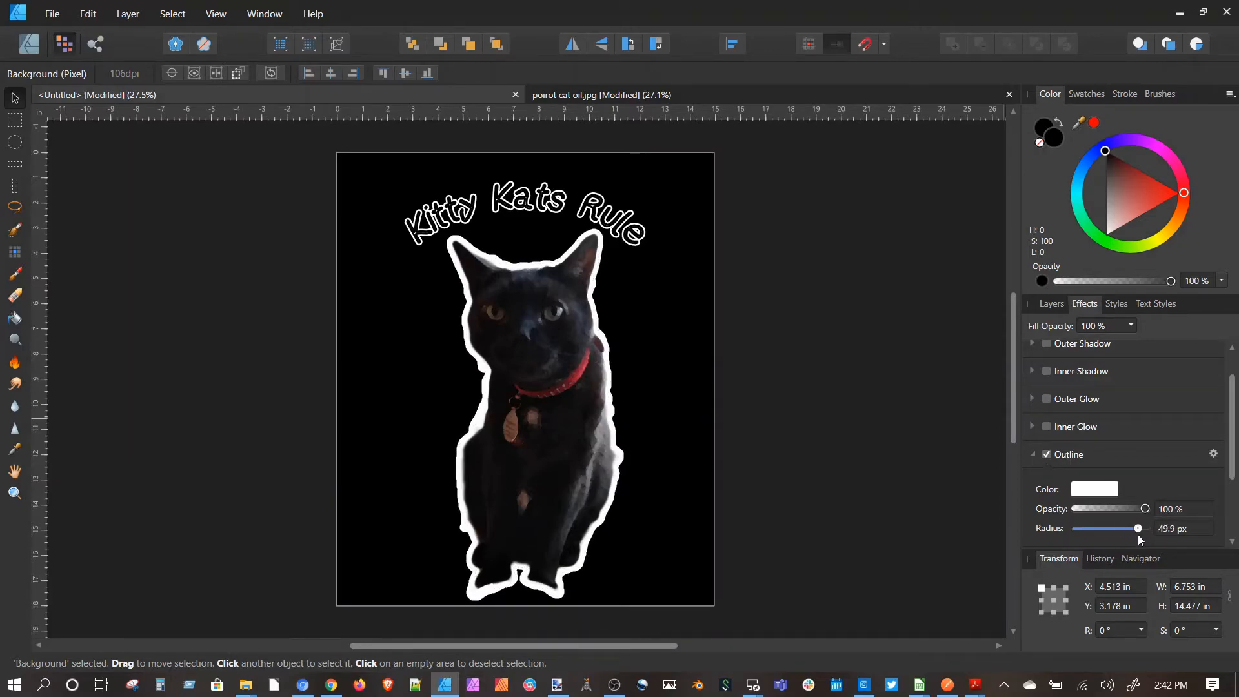
- Turn off the cat's Outline effect and move the arched lettering slightly higher on the canvas
left_click(1047, 455)
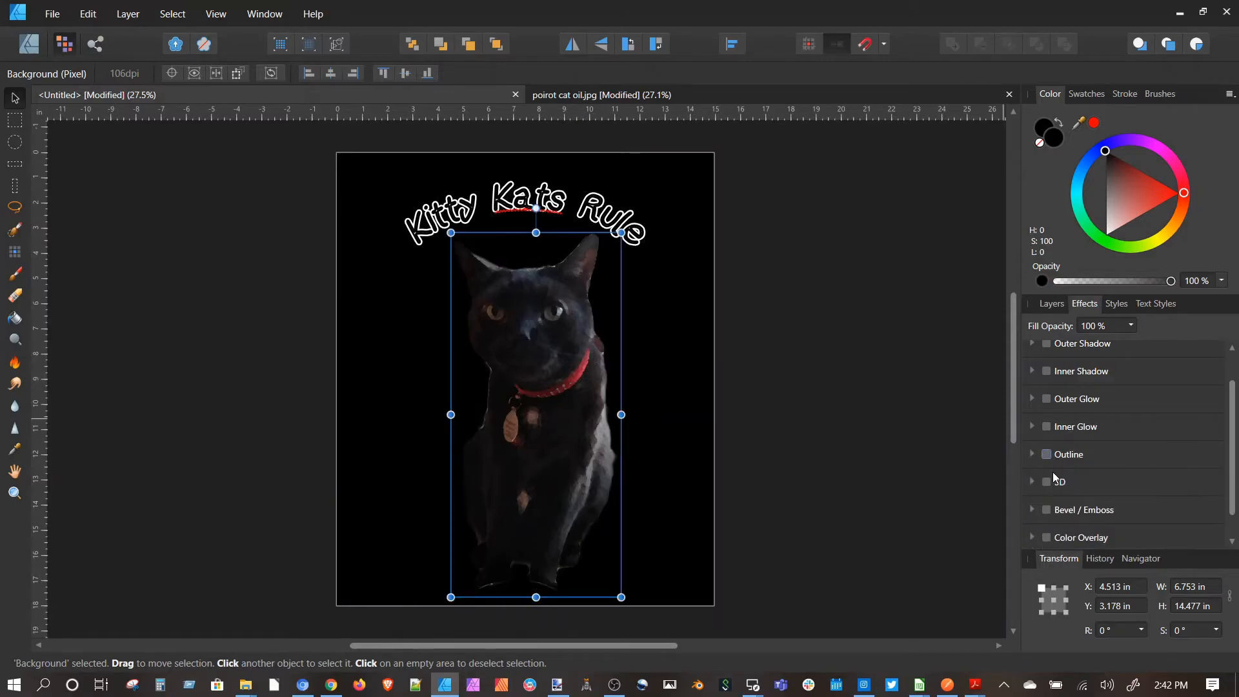
left_click(979, 390)
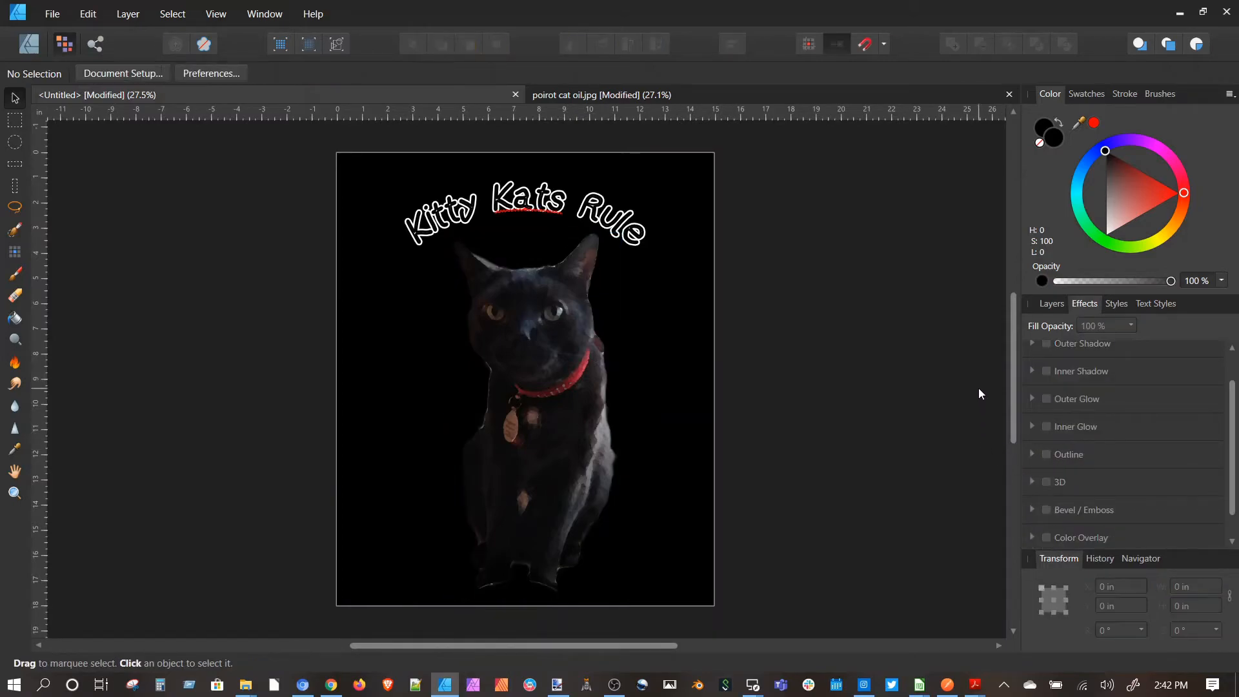
left_click(621, 229)
left_click_drag(592, 223, 586, 207)
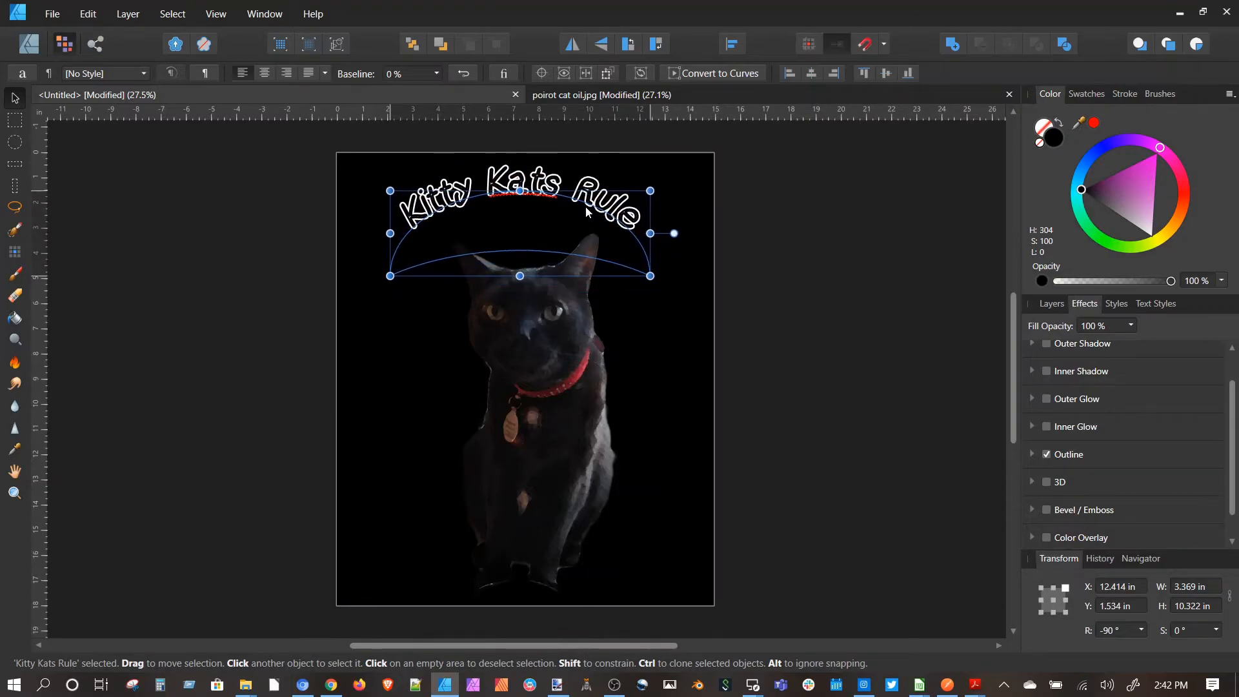
- Move the cat up and slightly left beneath the lettering and enlarge it a little proportionally
left_click(553, 293)
left_click_drag(552, 293, 541, 278)
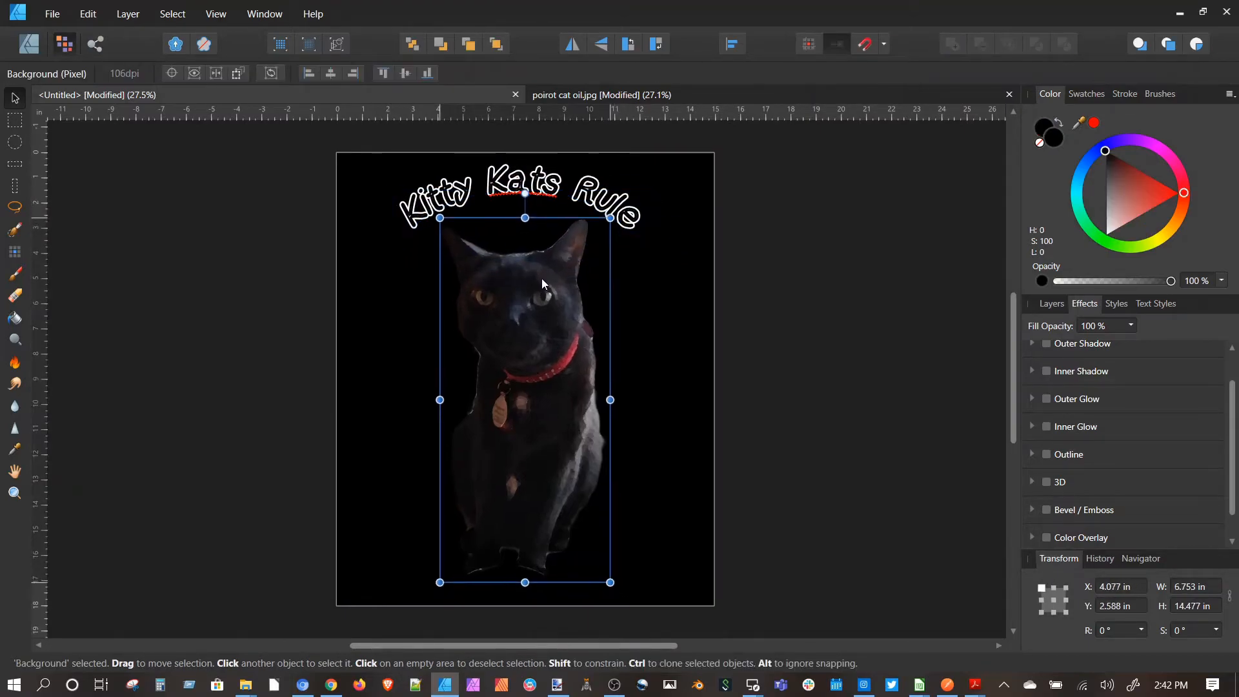
left_click_drag(610, 582, 617, 596)
left_click(849, 535)
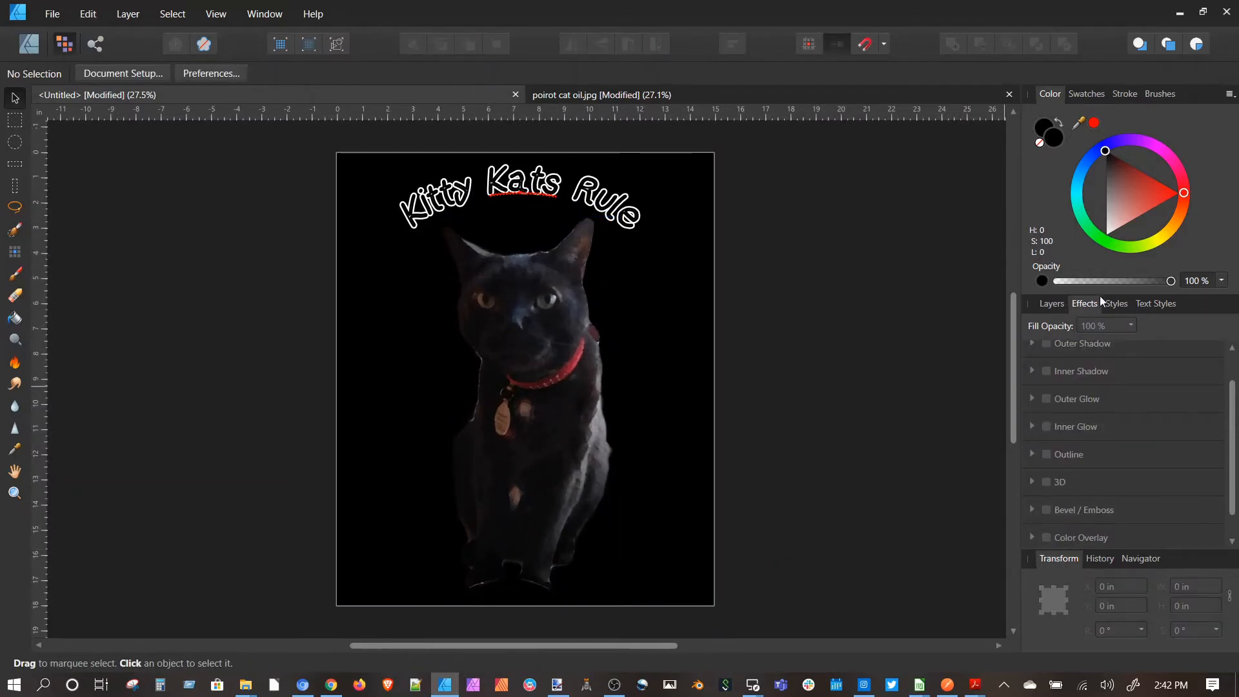
- Preview the design on transparency by hiding the black background layer, and show the layer again
left_click(1061, 307)
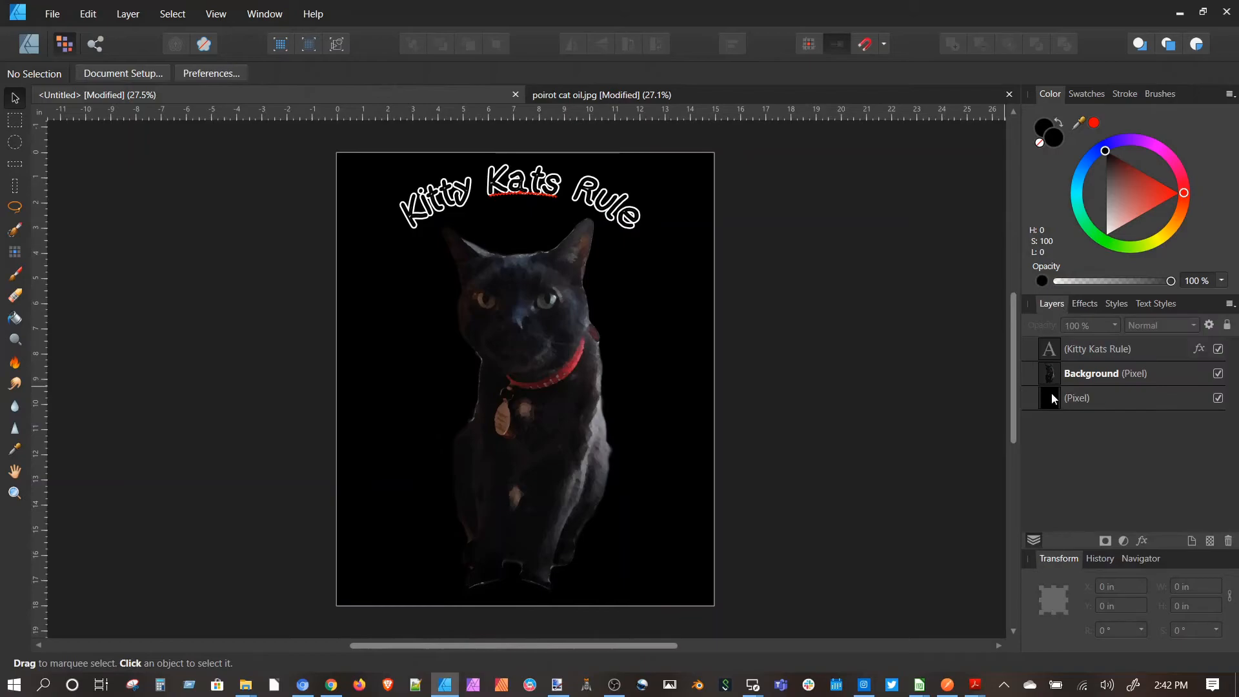
left_click(1219, 399)
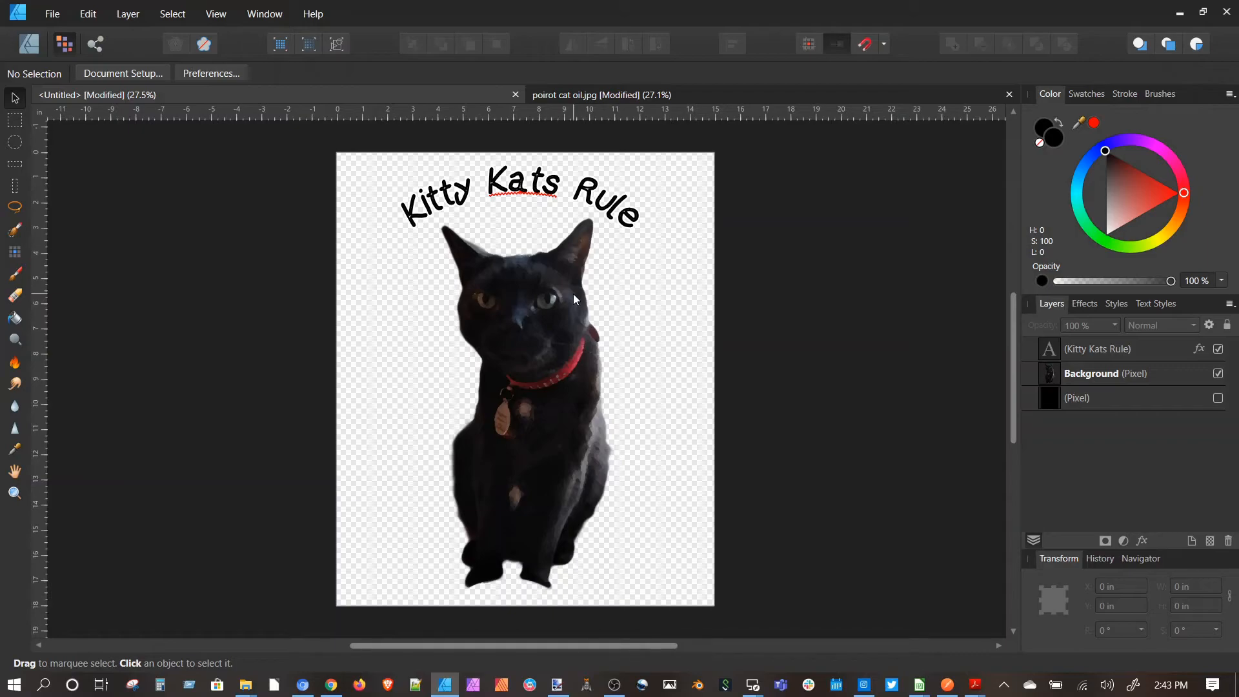
left_click(1218, 398)
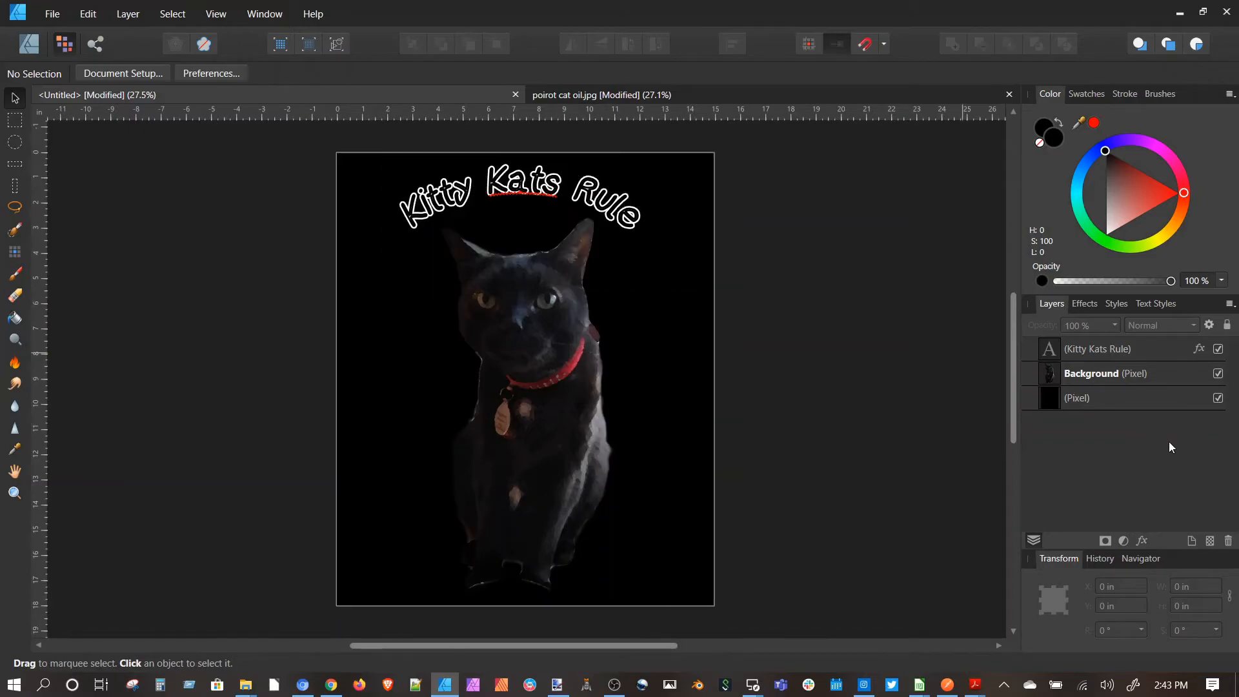
- Hide the black layer and flood-fill a new bottom pixel layer with magenta (H 305, S 100, L 50)
left_click(1218, 398)
left_click(1211, 541)
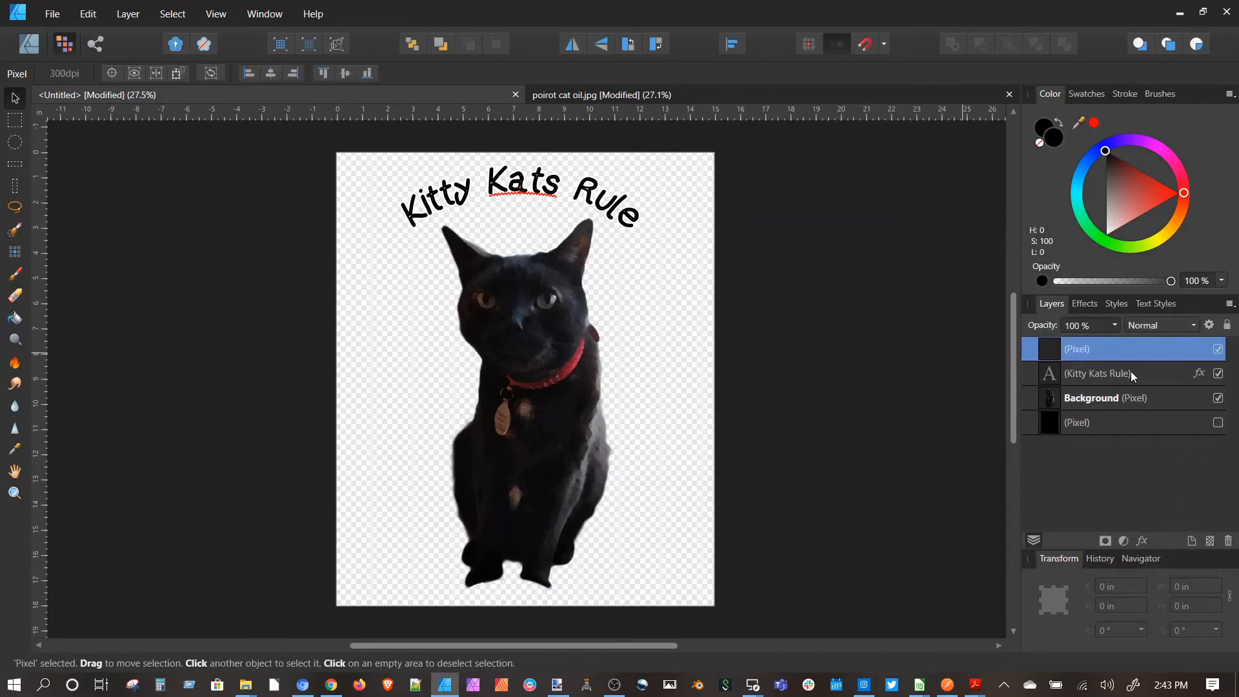
left_click_drag(1130, 349, 1121, 489)
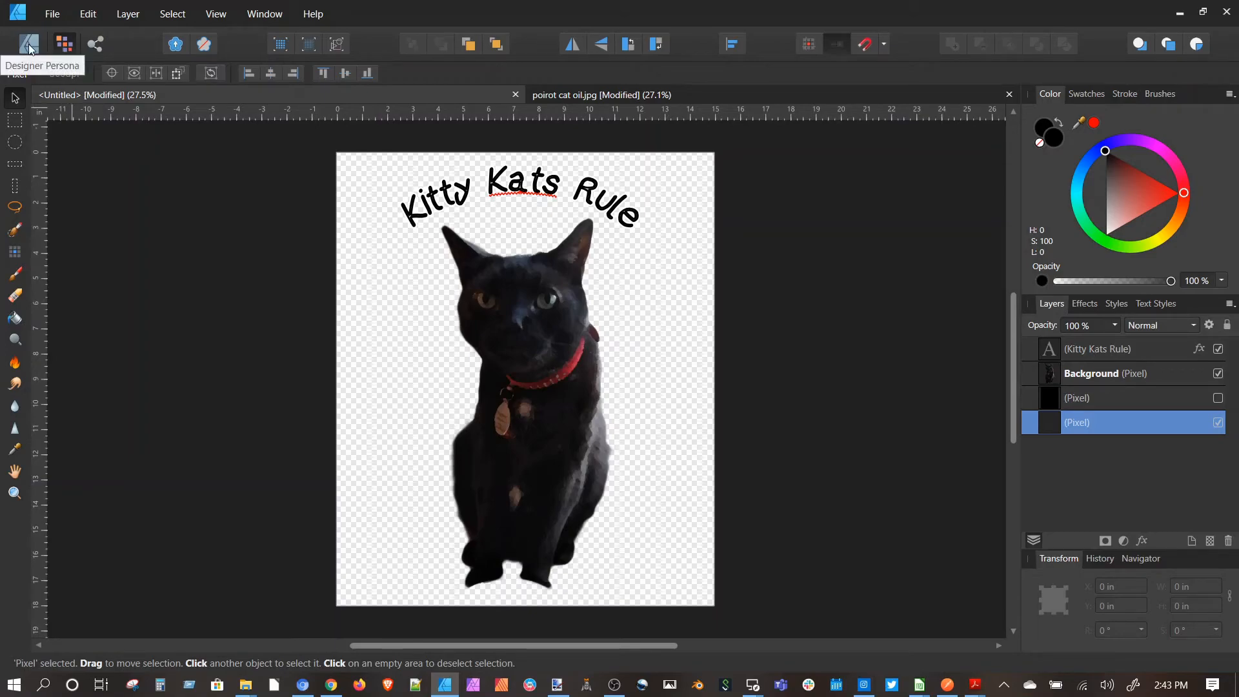
left_click(14, 318)
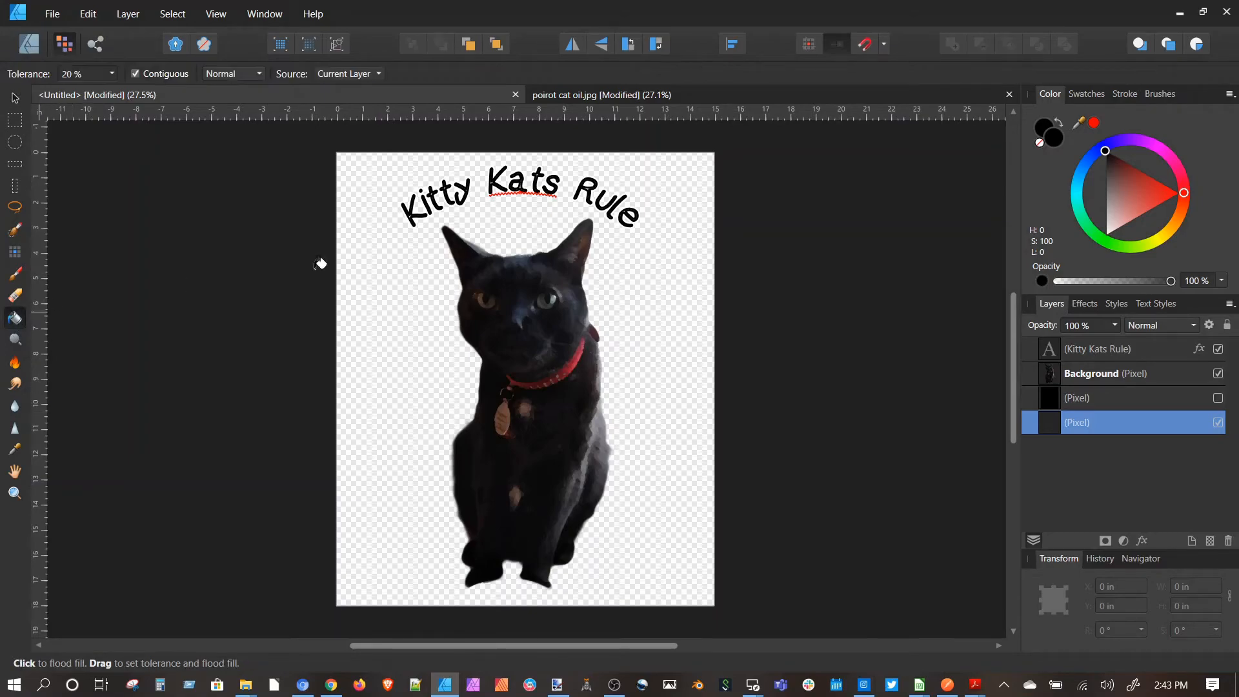
left_click(1165, 153)
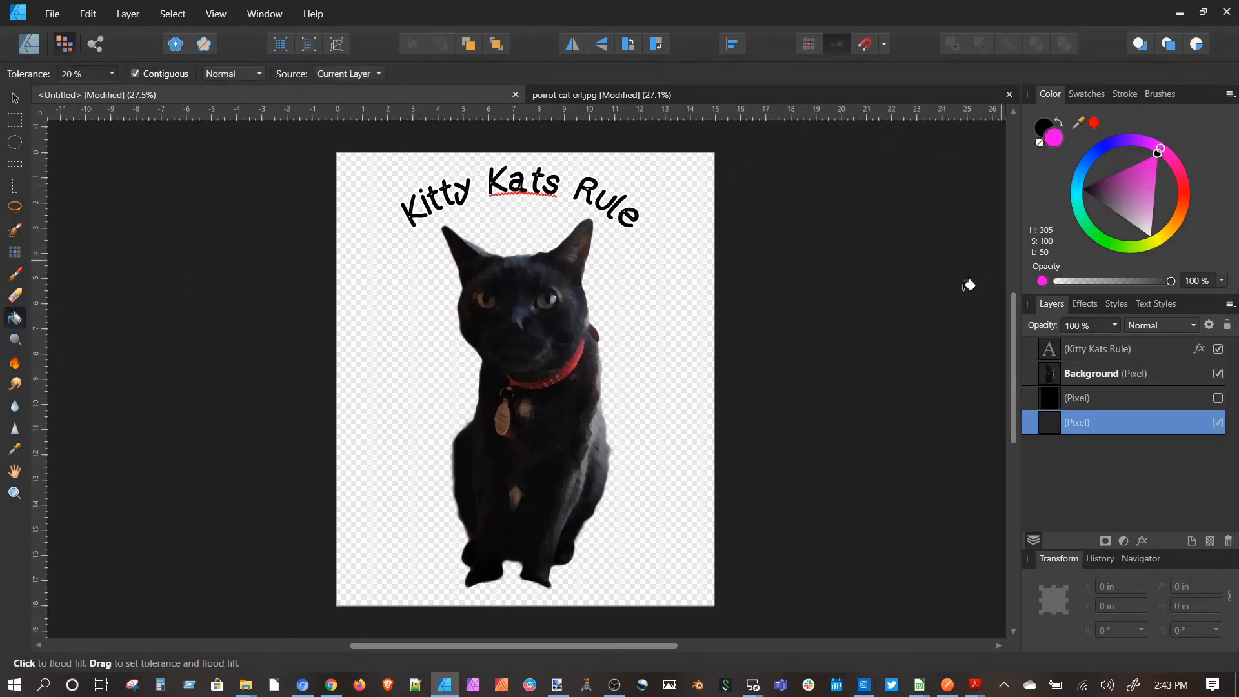
left_click(674, 442)
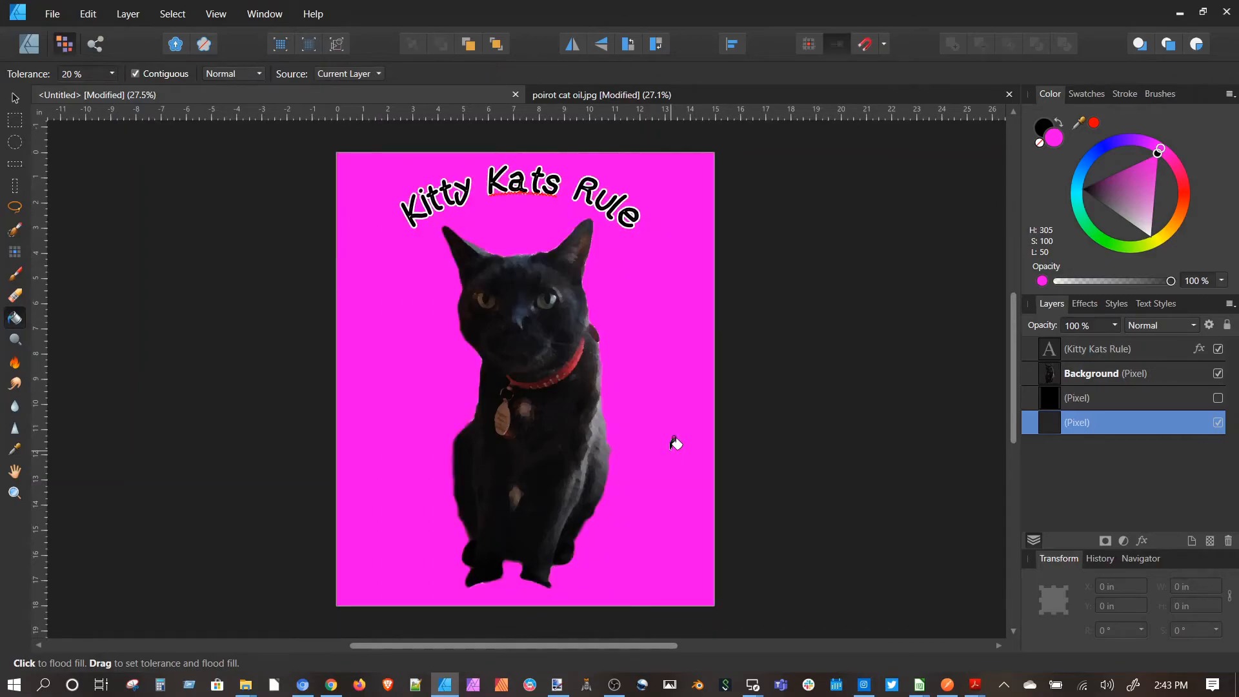
- Hide the magenta layer and flood-fill a new bottom pixel layer with green (H 112, S 81, L 31)
left_click(1218, 423)
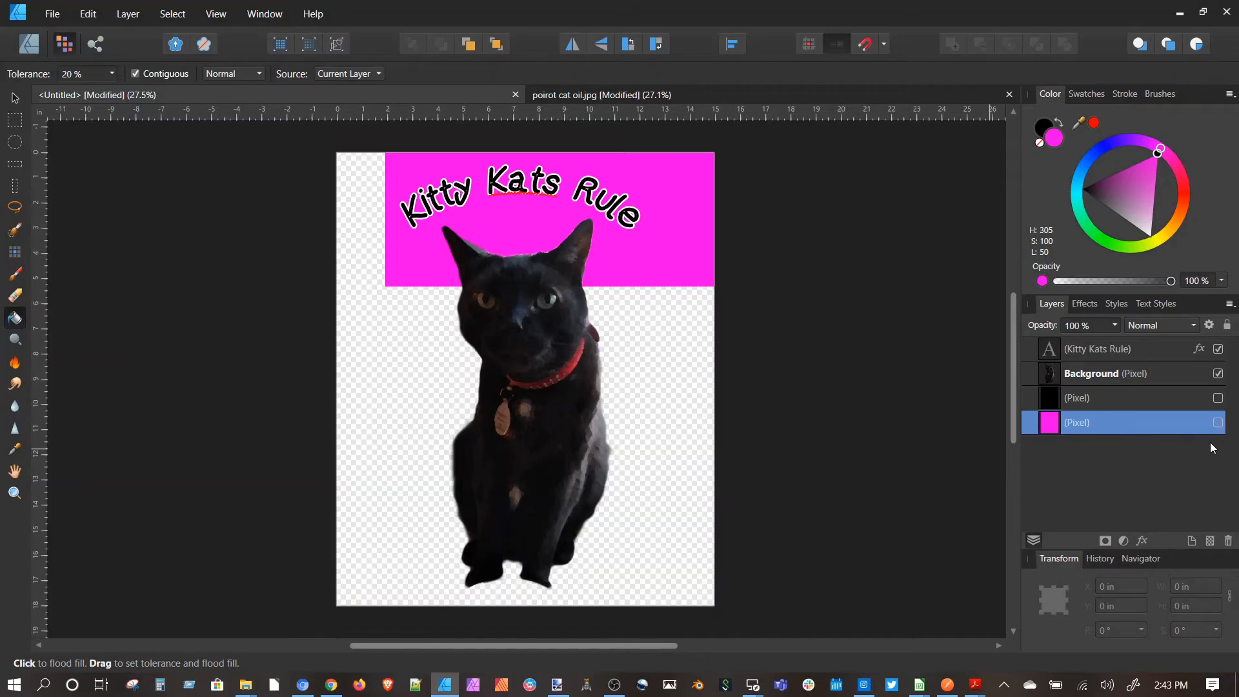
left_click(1193, 541)
left_click_drag(1149, 429, 1148, 488)
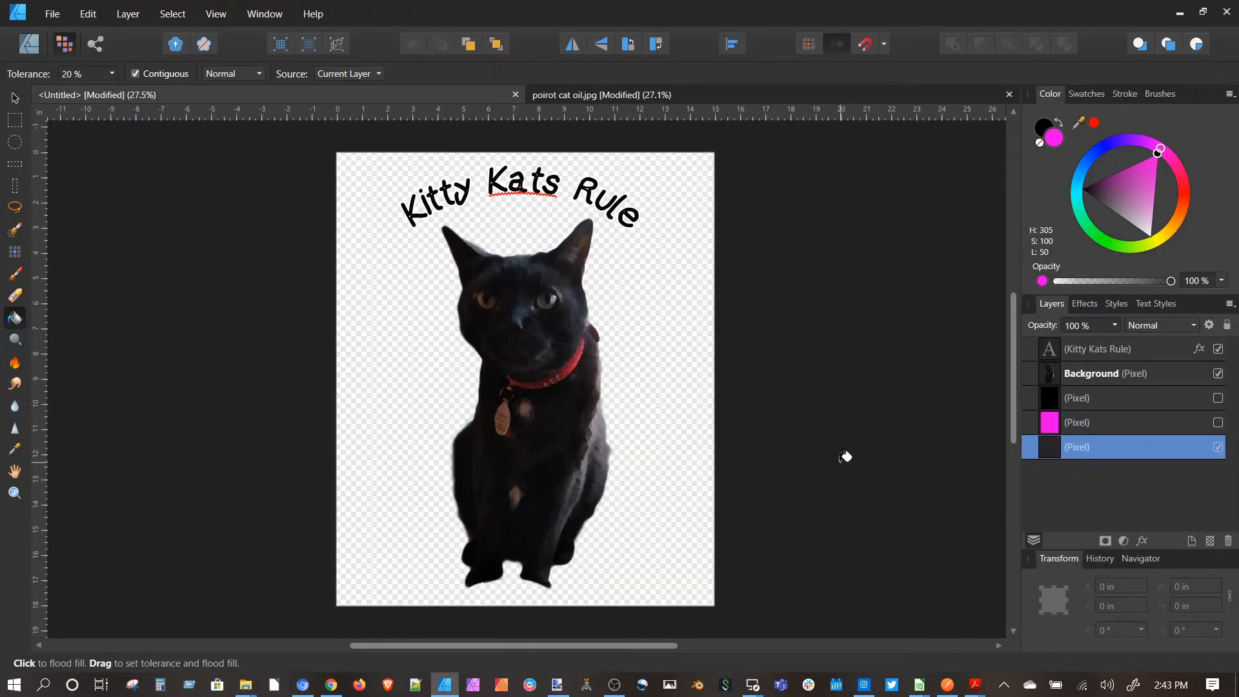
left_click(1110, 242)
left_click(1141, 211)
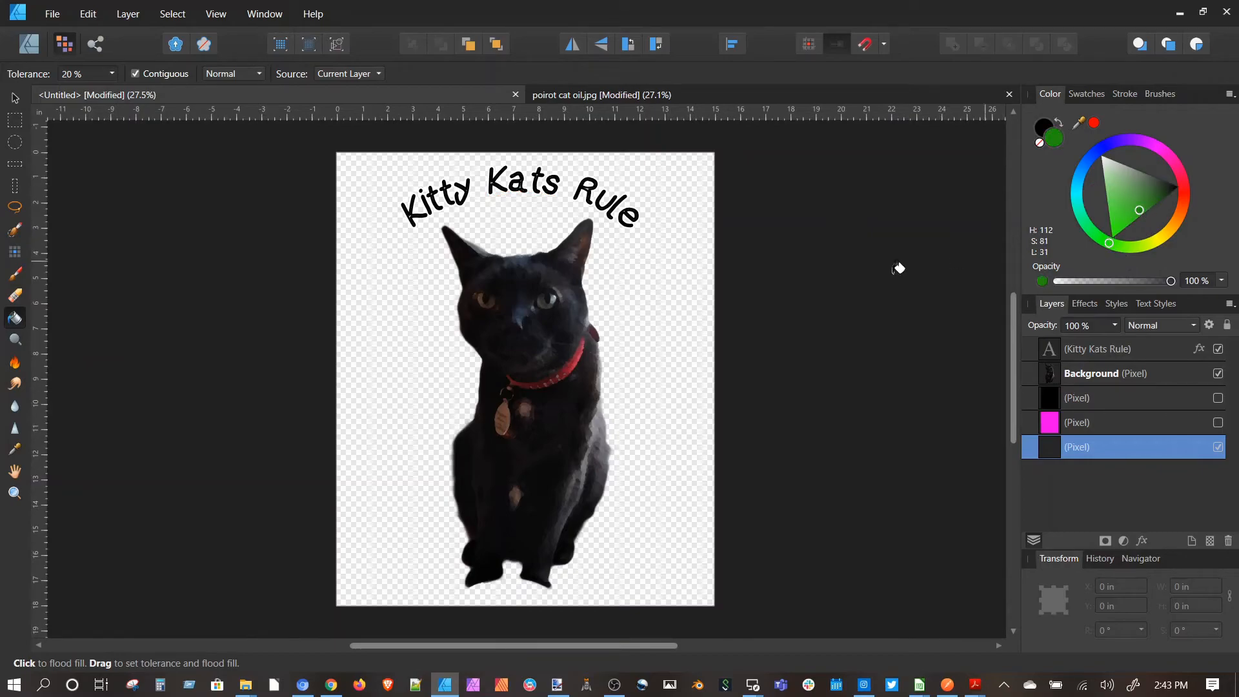
left_click(662, 282)
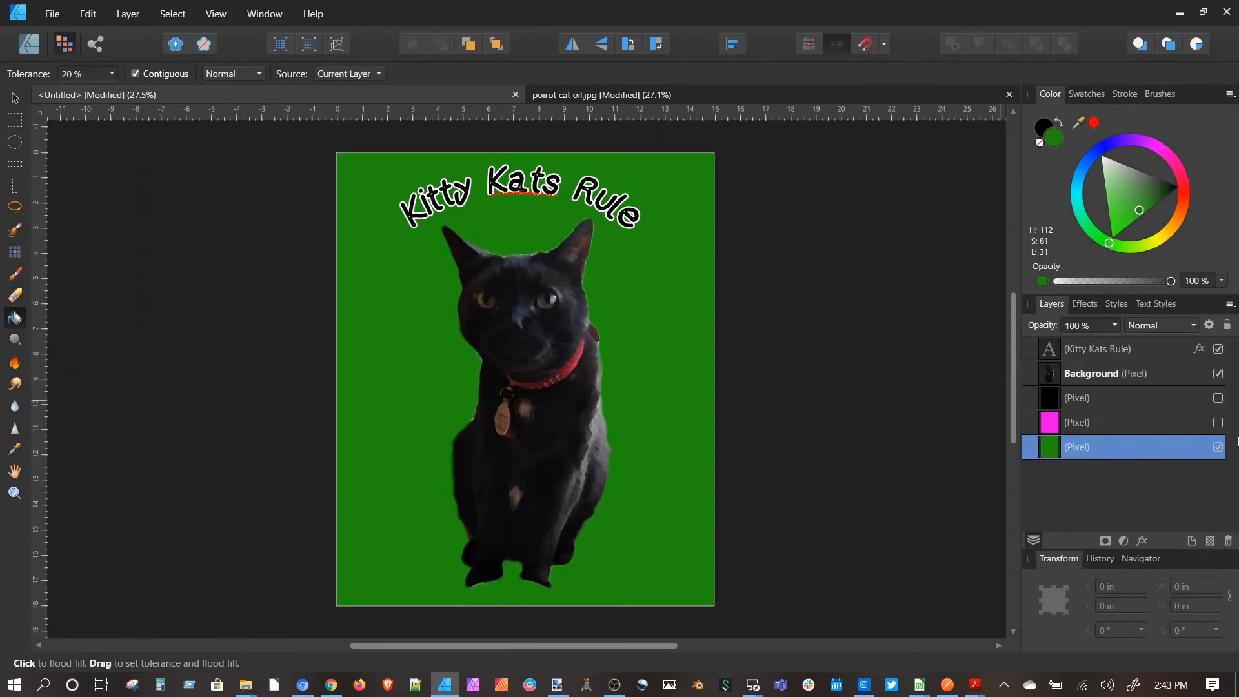
- Hide the green layer and preview the design over the magenta and black backgrounds, leaving all three hidden
left_click(1218, 447)
left_click(1218, 423)
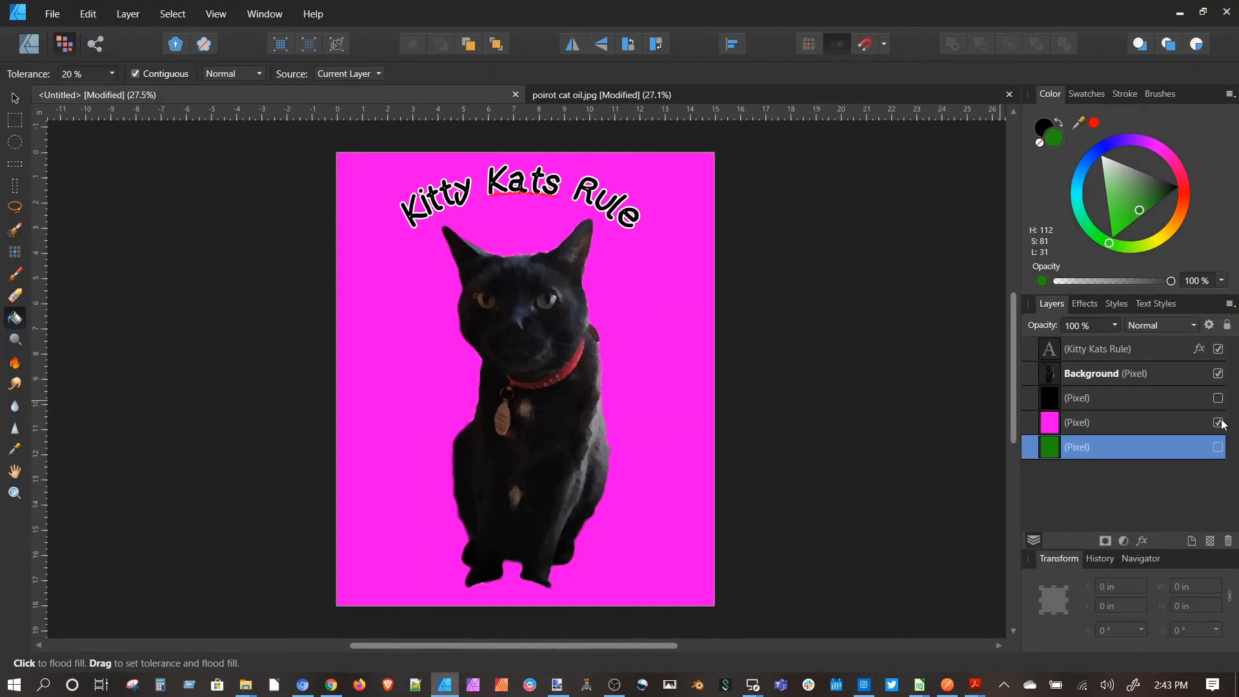
left_click(1218, 423)
left_click(1218, 399)
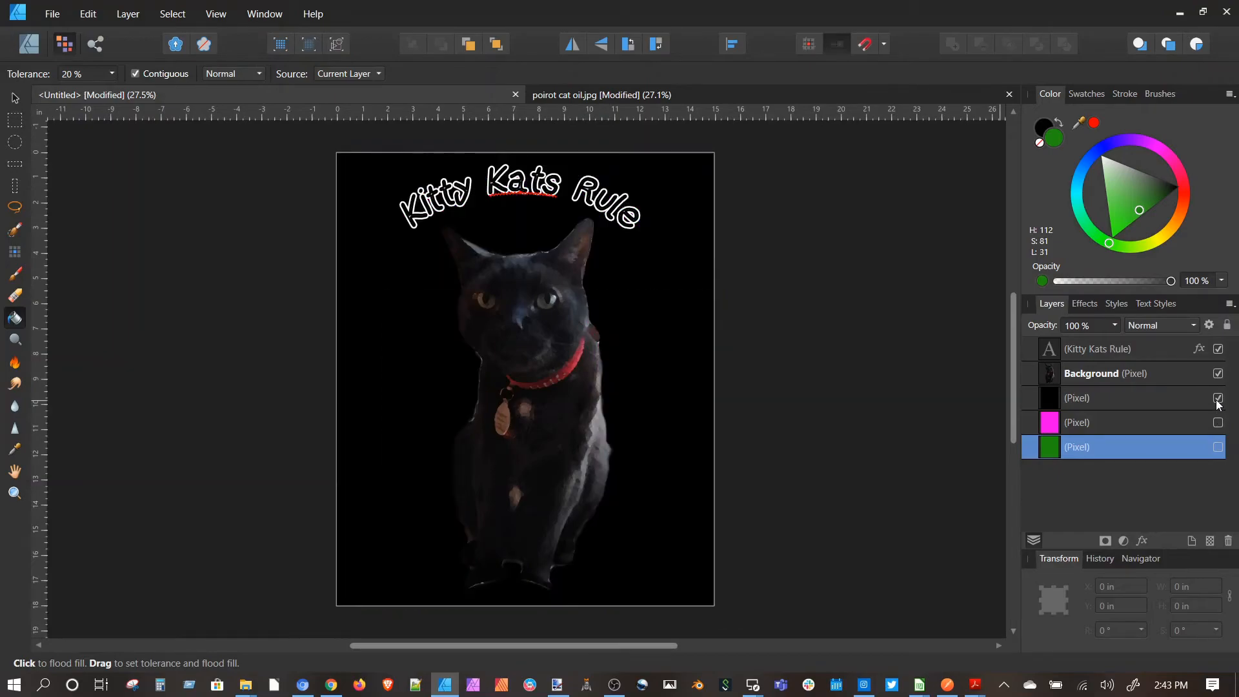
left_click(1218, 400)
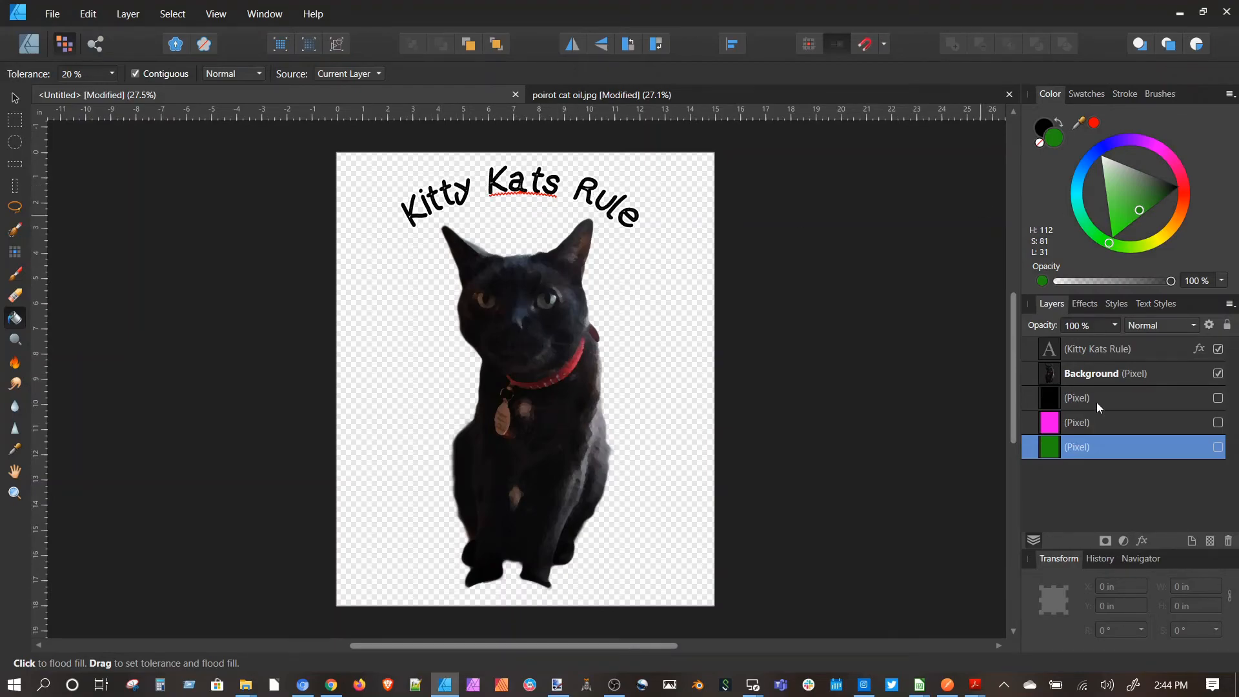
- Compare the design over the black, magenta and green backgrounds one at a time, leaving only black shown
left_click(1219, 398)
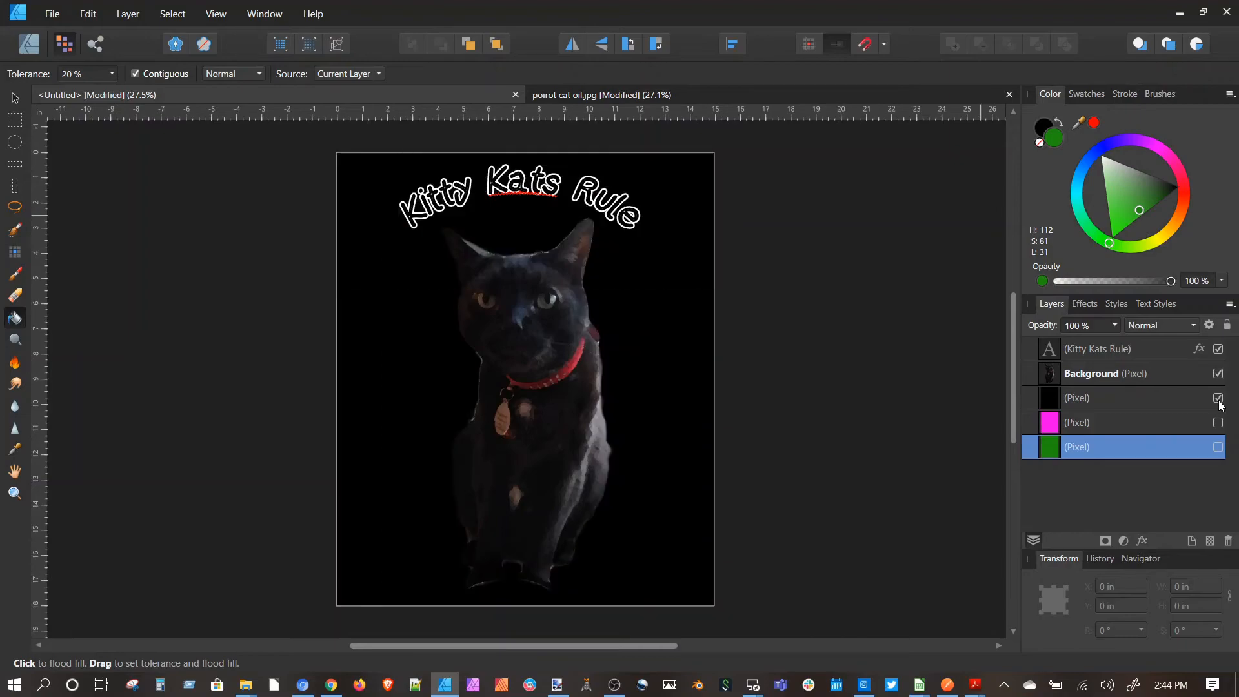
left_click(1219, 398)
left_click(1217, 424)
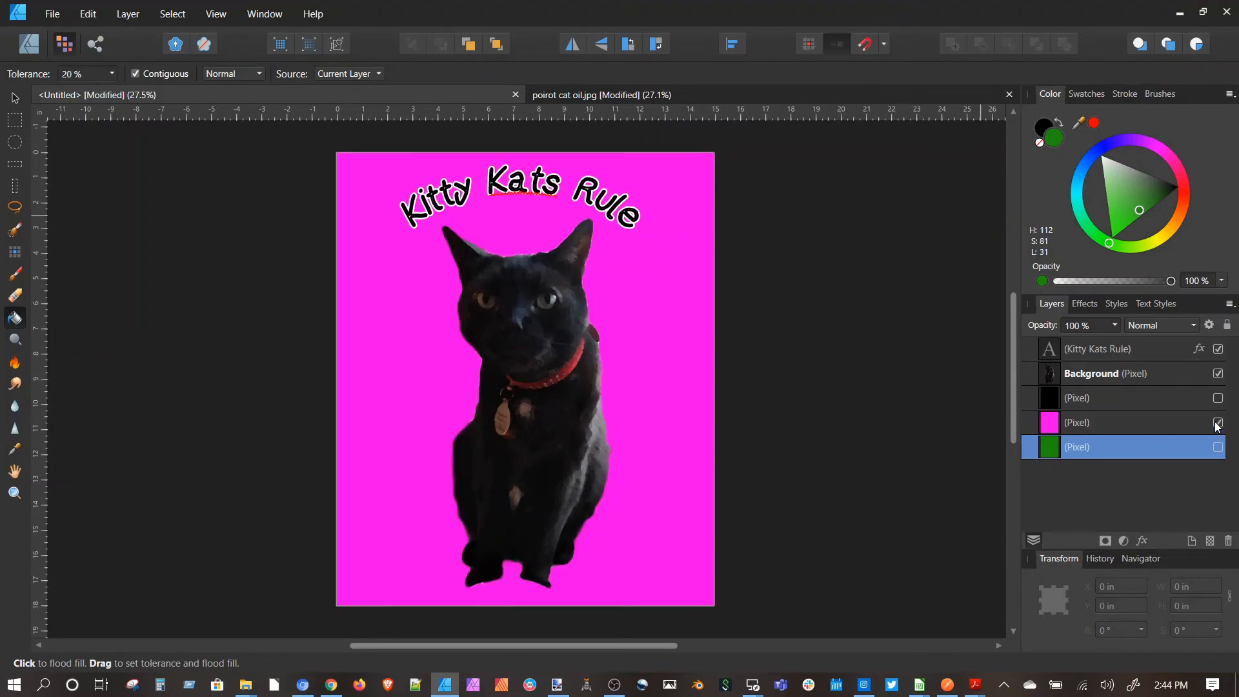
left_click(1217, 424)
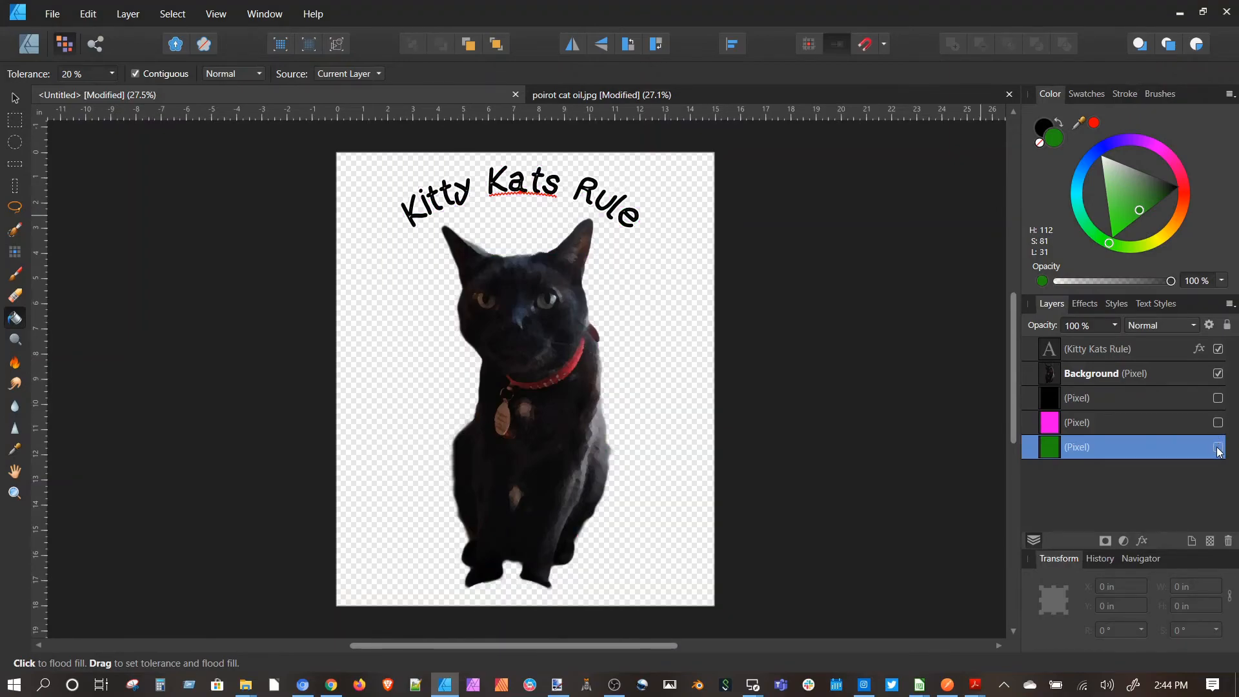
left_click(1218, 448)
left_click(1218, 447)
left_click(1218, 399)
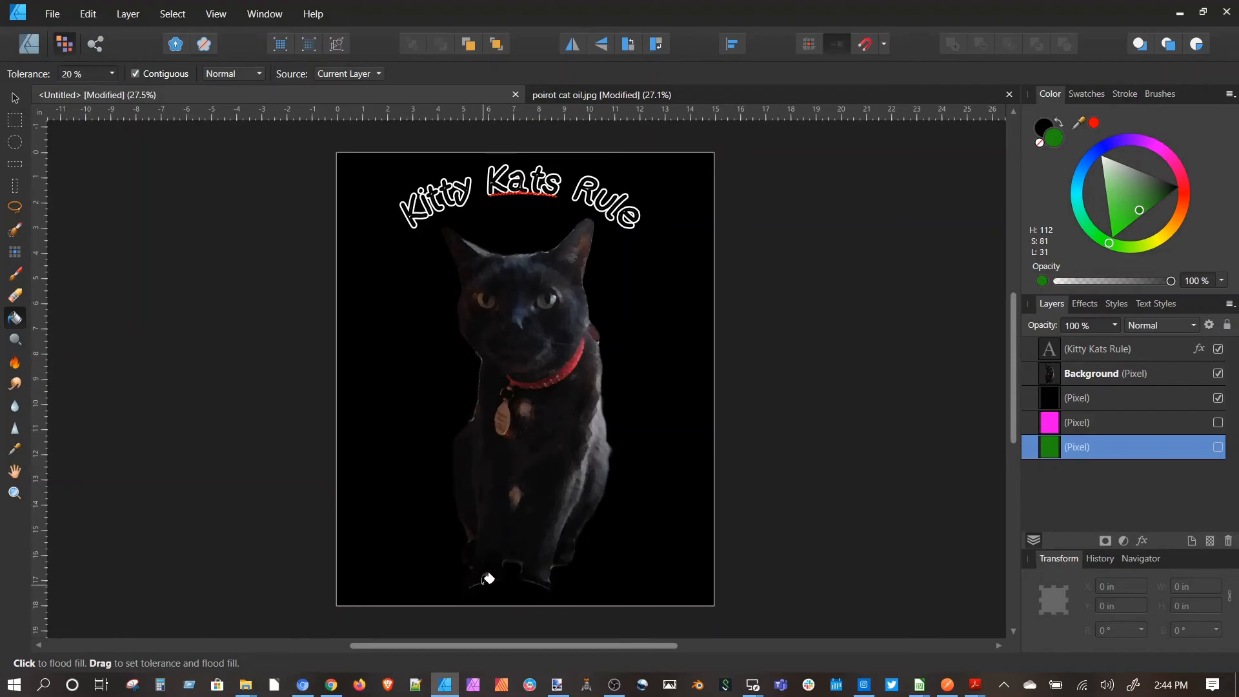
- Return to the poirot cat oil.jpg document and create a new document from the cat cutout on the clipboard
left_click(574, 95)
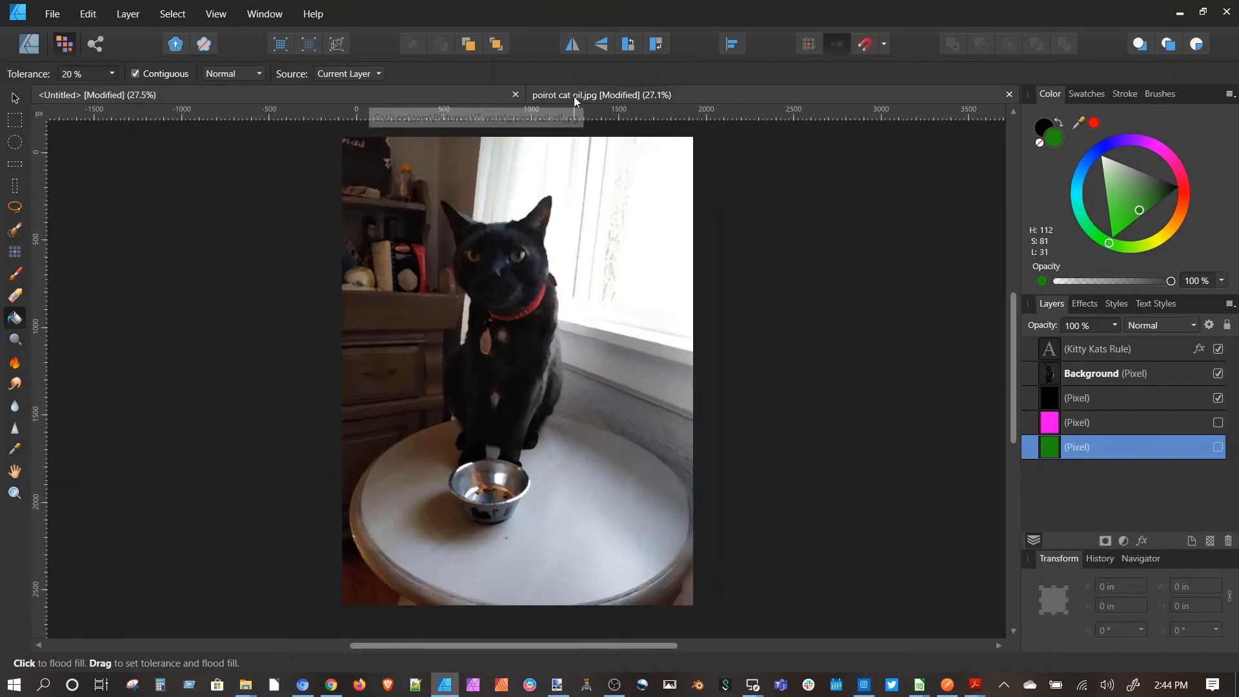
key("w")
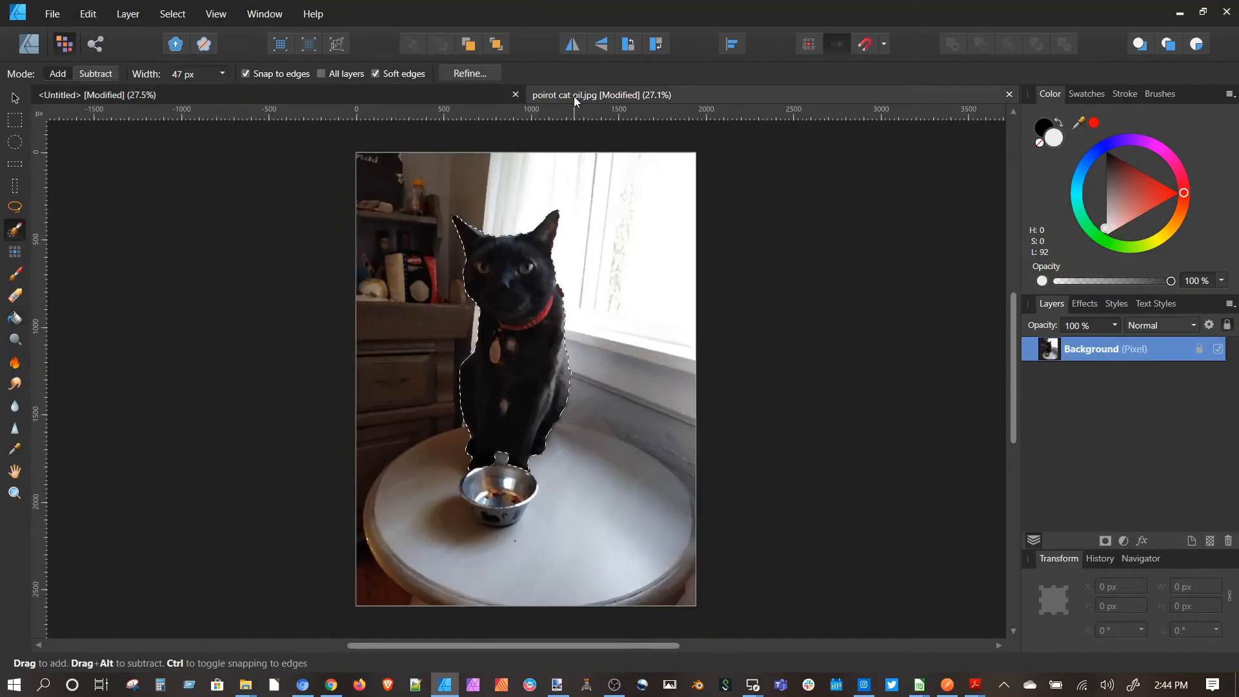
left_click(72, 16)
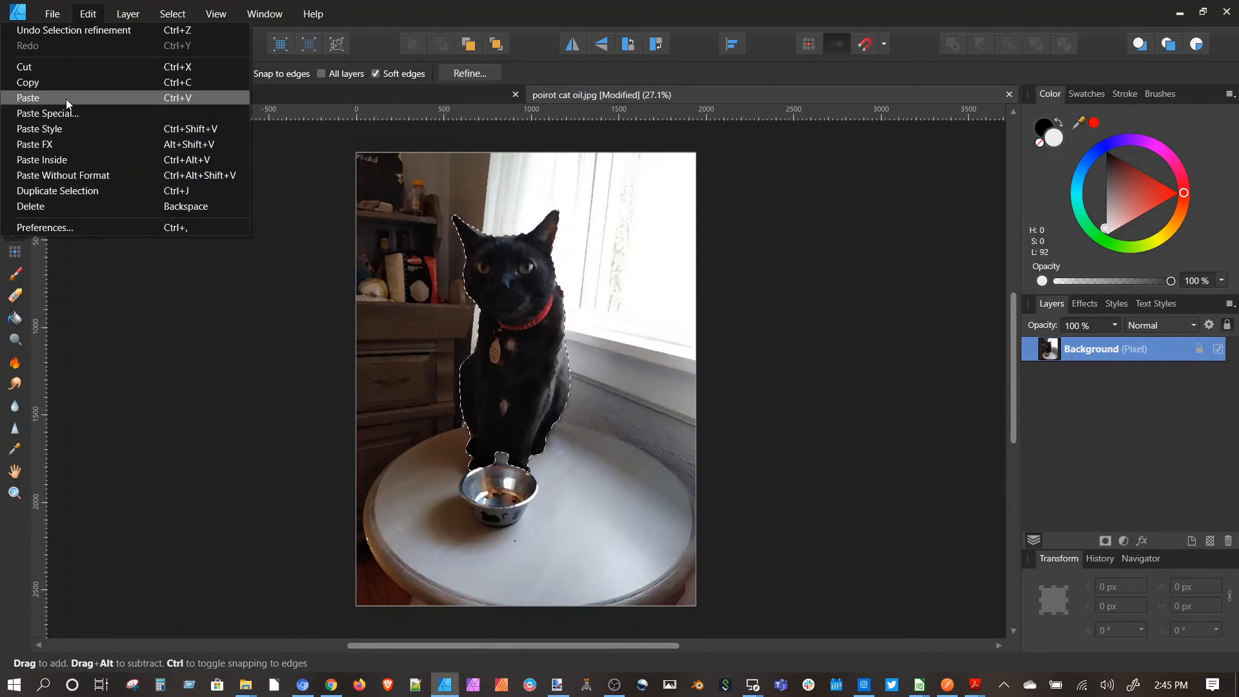
left_click(64, 32)
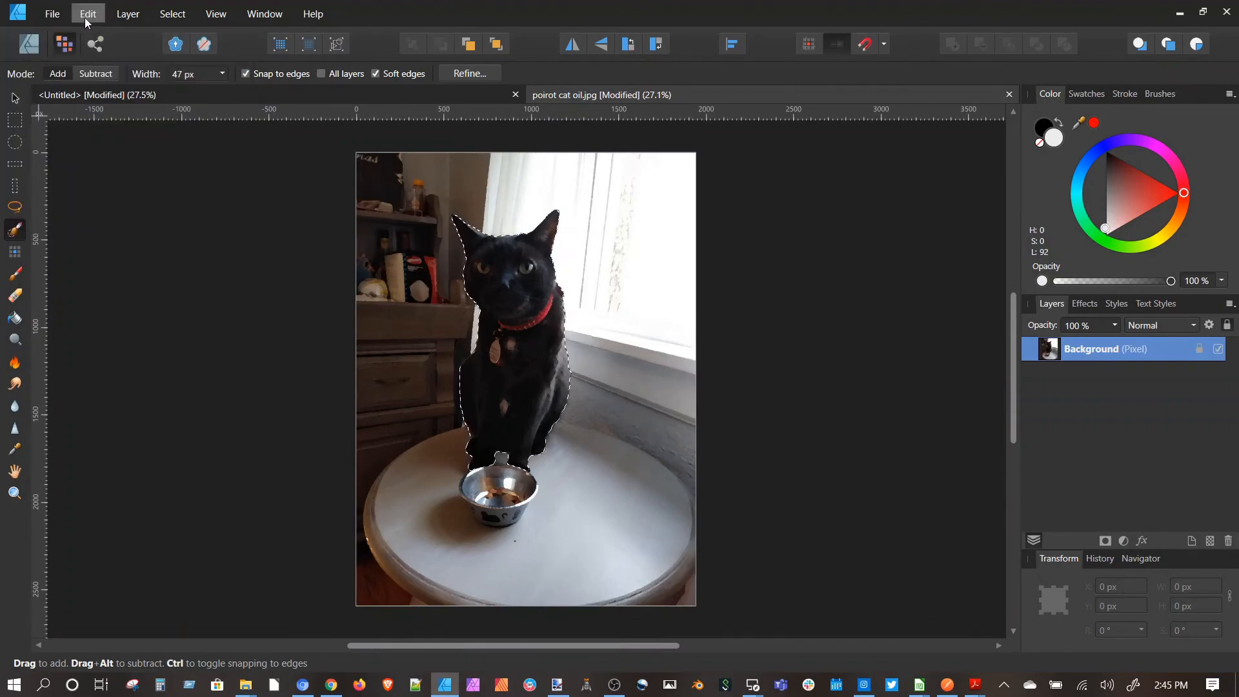
left_click(88, 14)
left_click(53, 13)
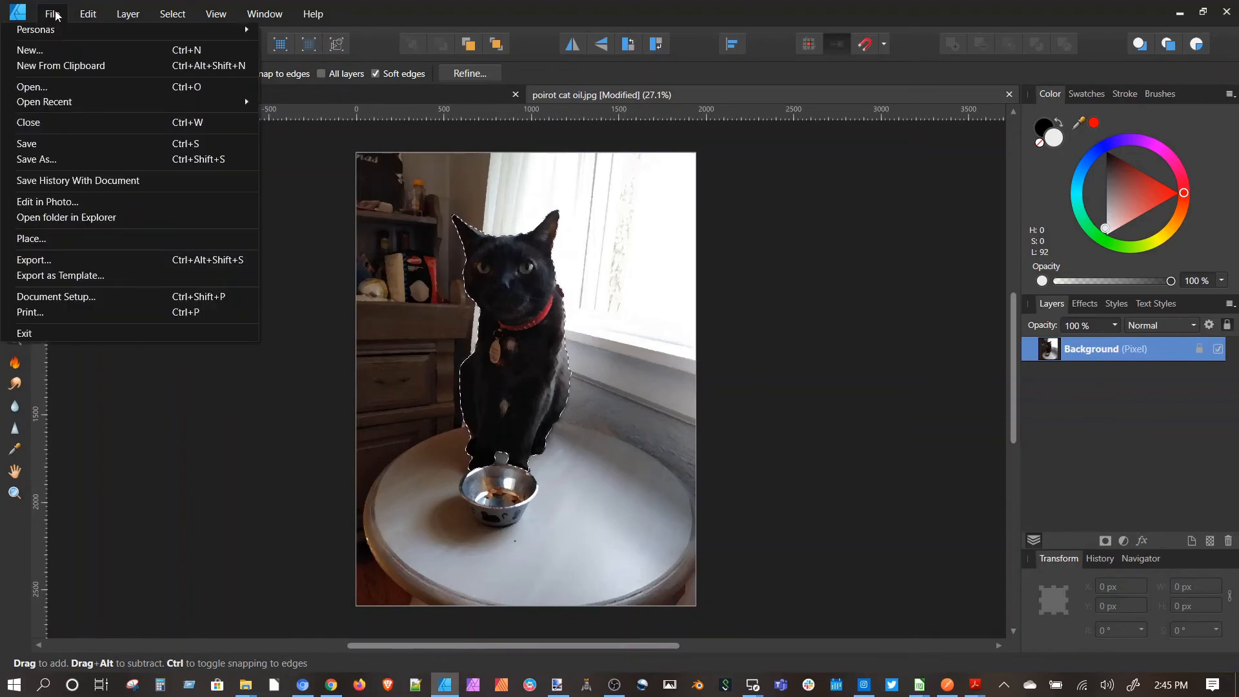
left_click(60, 68)
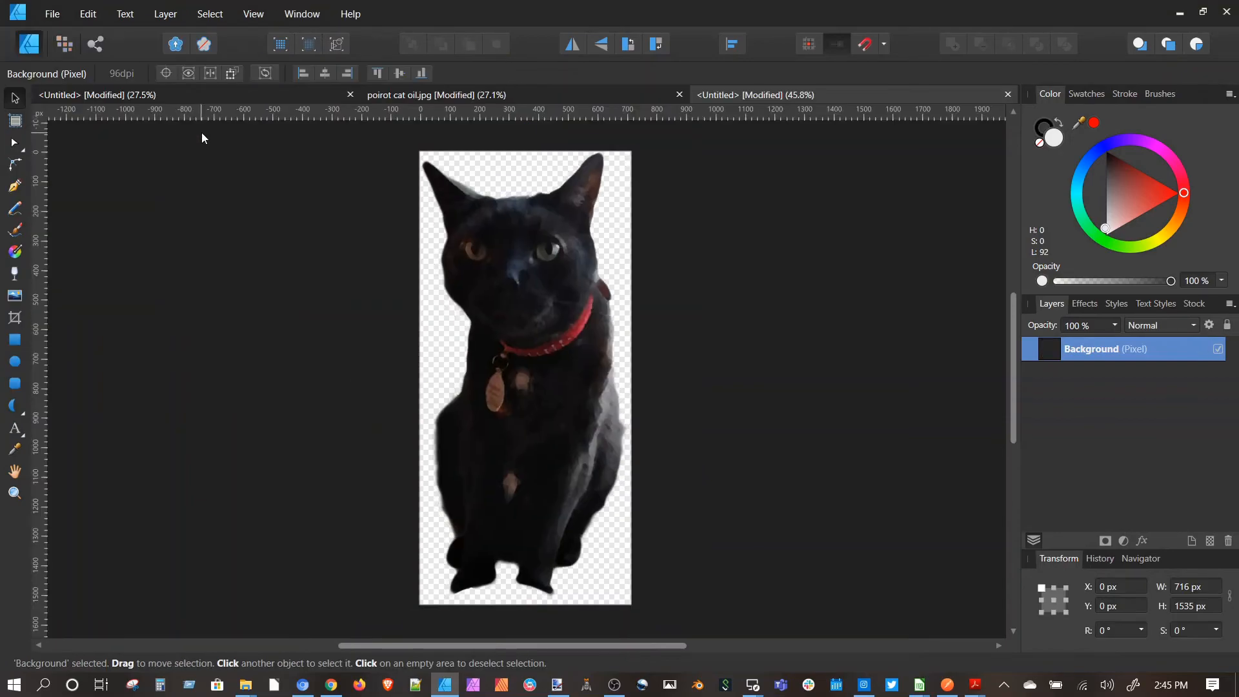
- Compare the standalone cat document with the lettered design and hide the black background layer in the lettered design
left_click(58, 12)
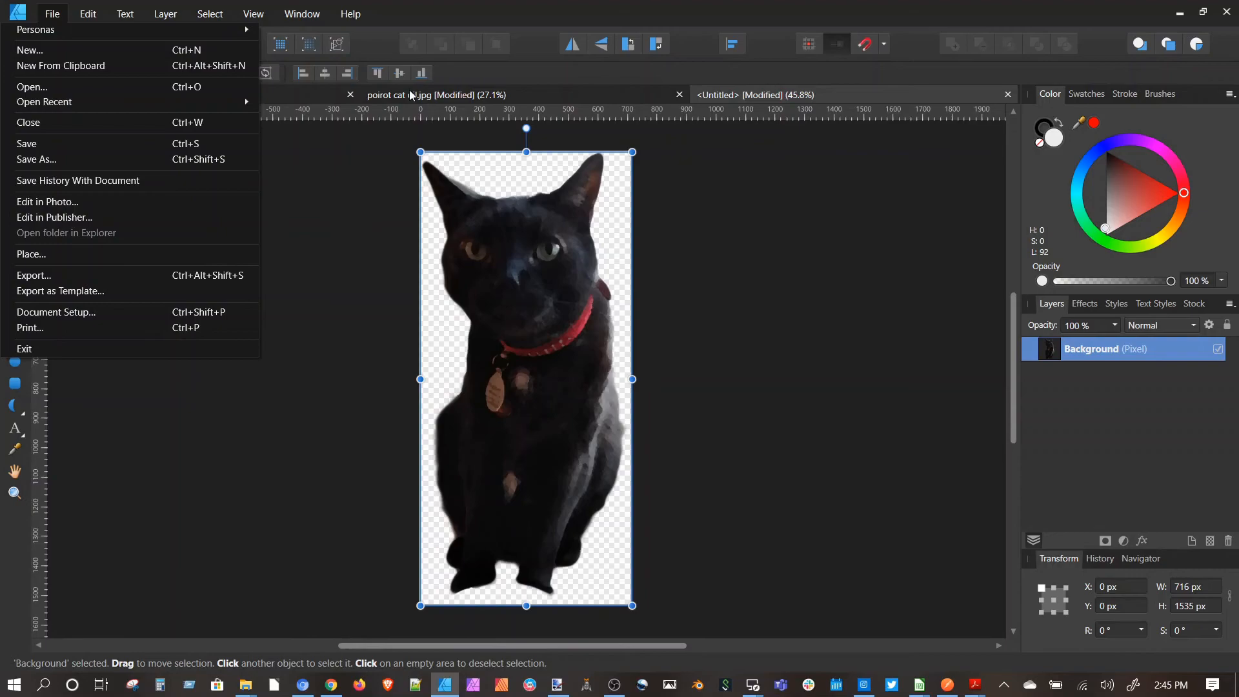
left_click(426, 12)
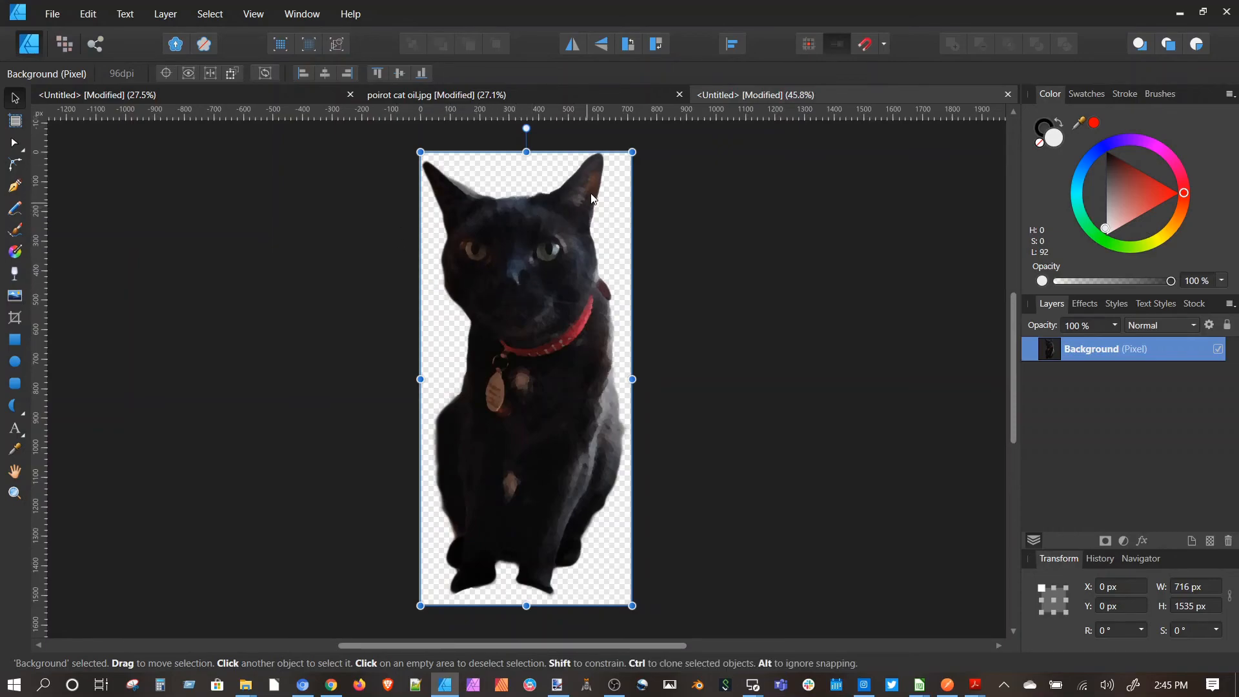
left_click(192, 96)
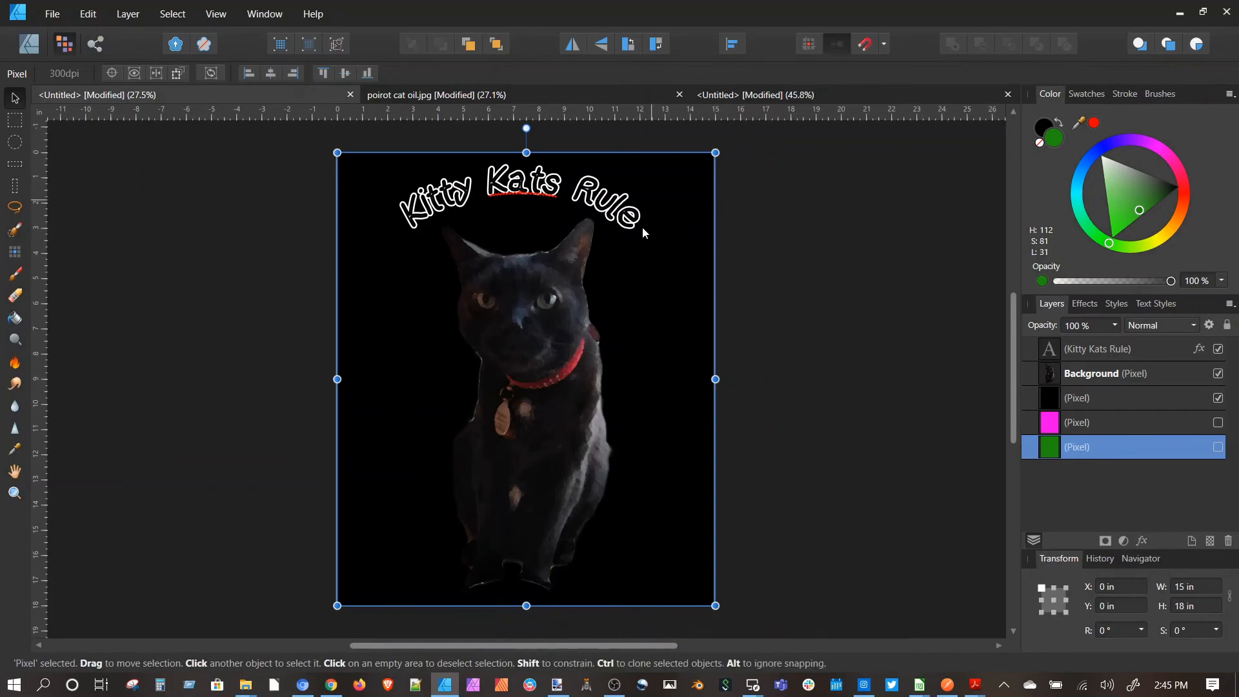
left_click(763, 96)
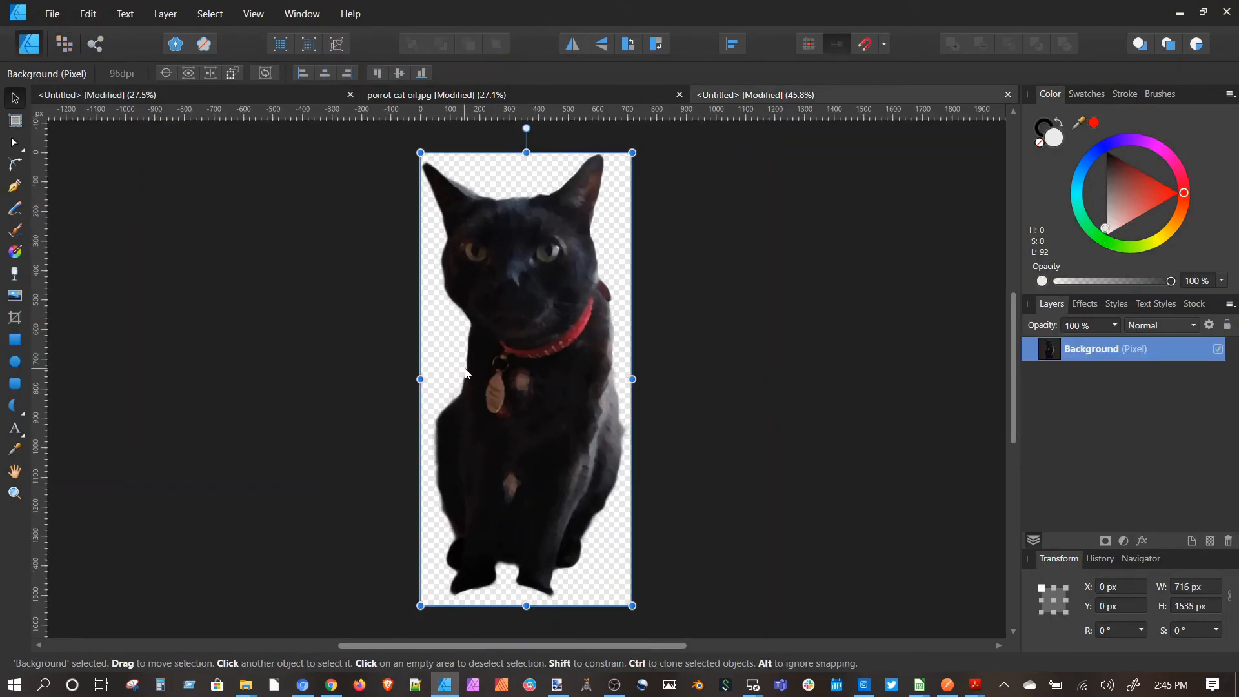
left_click(237, 96)
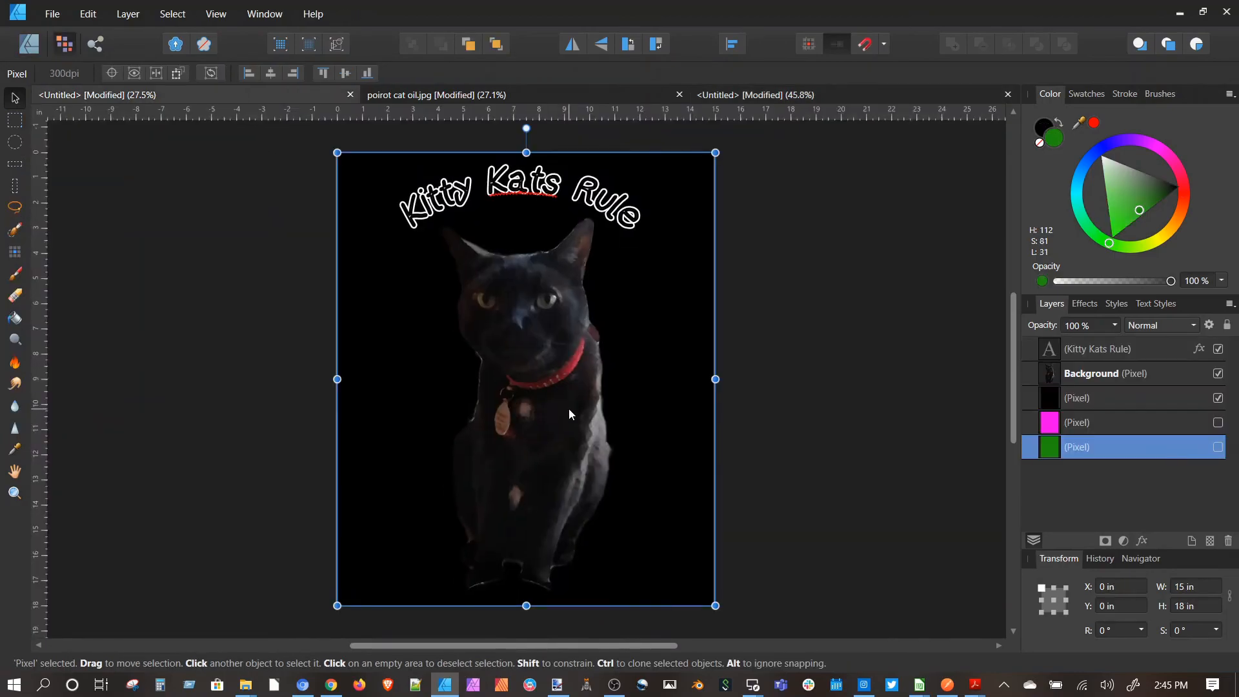
left_click(1218, 398)
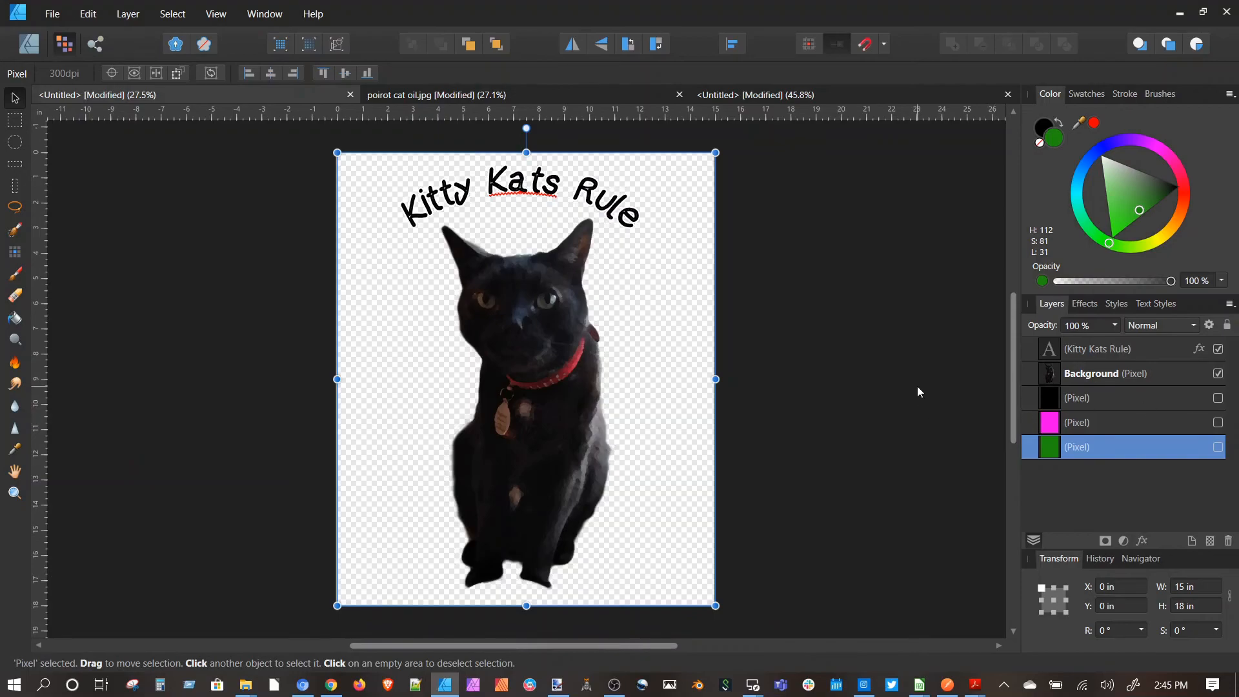